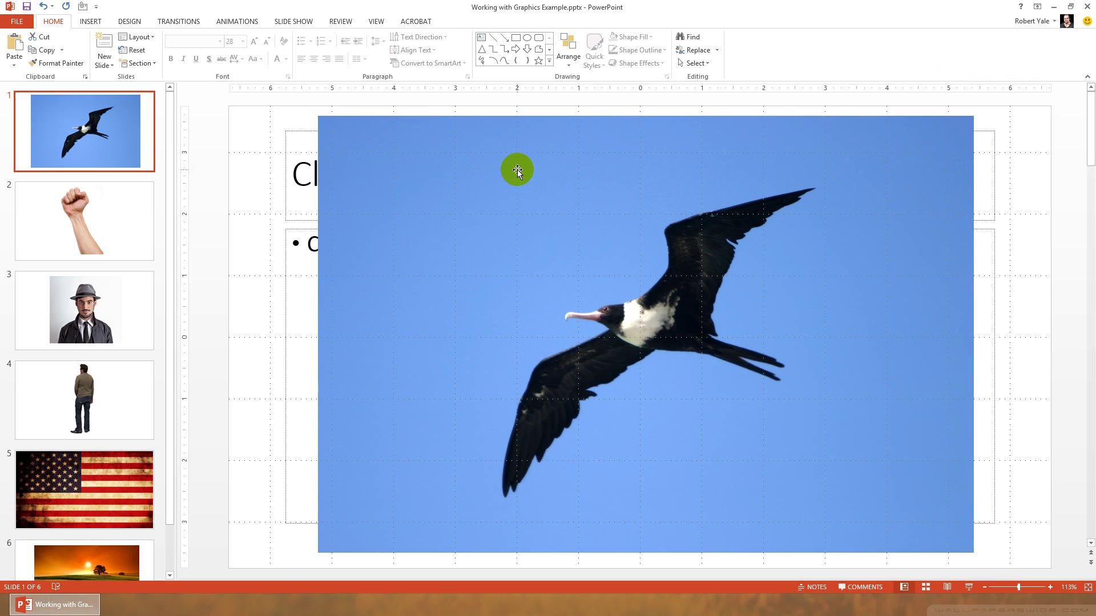
# Start Remove Background on the bird photo and extend the kept area to include the wing tip.
pyautogui.click(498, 248)
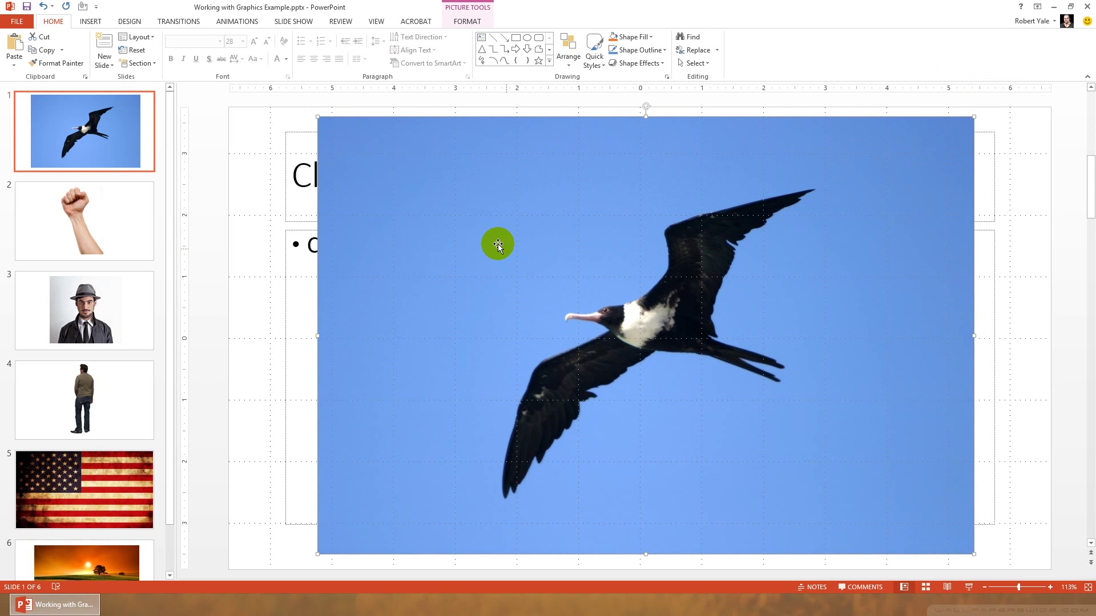
pyautogui.click(467, 10)
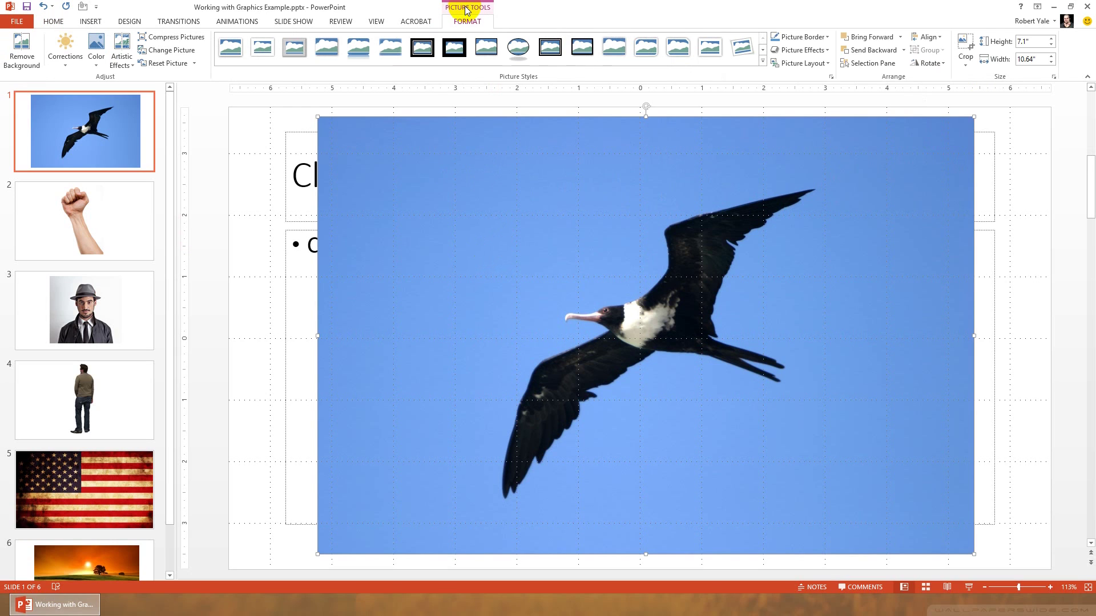
pyautogui.click(16, 54)
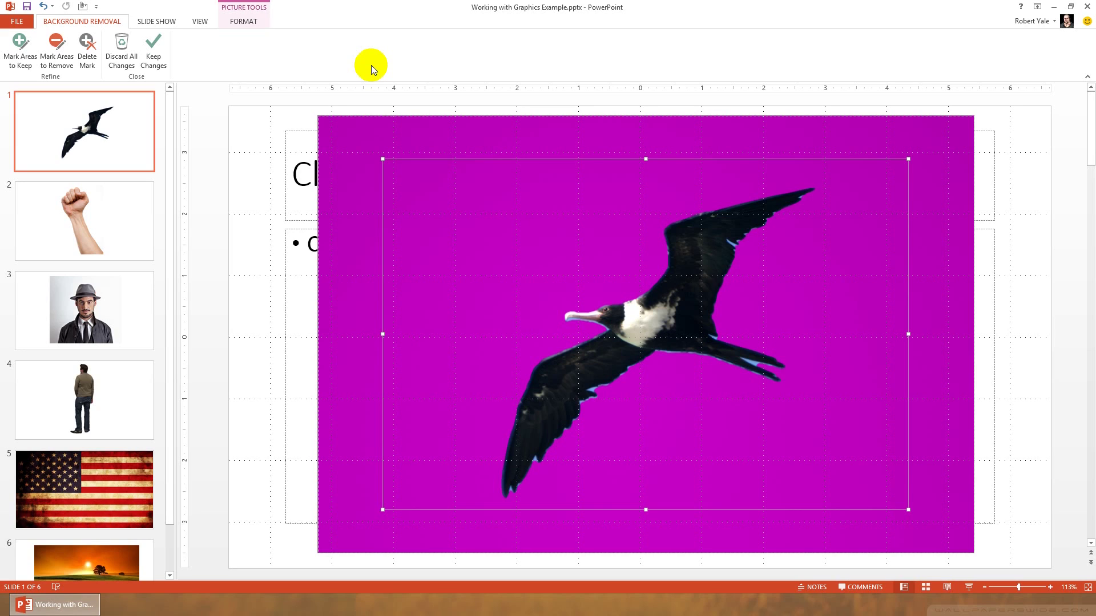
pyautogui.moveTo(513, 488); pyautogui.dragTo(541, 466)
# Mark leftover sky at the wing tip and along the lower wing edge for removal.
pyautogui.click(57, 50)
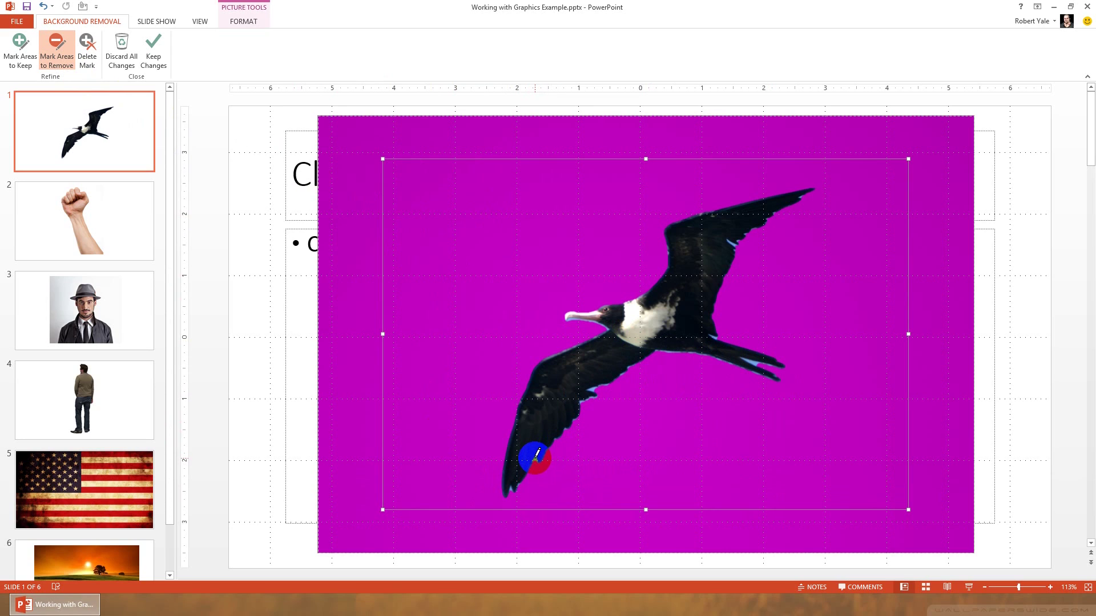
pyautogui.moveTo(536, 456)
pyautogui.mouseDown()
pyautogui.moveTo(533, 489)
pyautogui.moveTo(535, 456)
pyautogui.mouseUp()
pyautogui.click(534, 457)
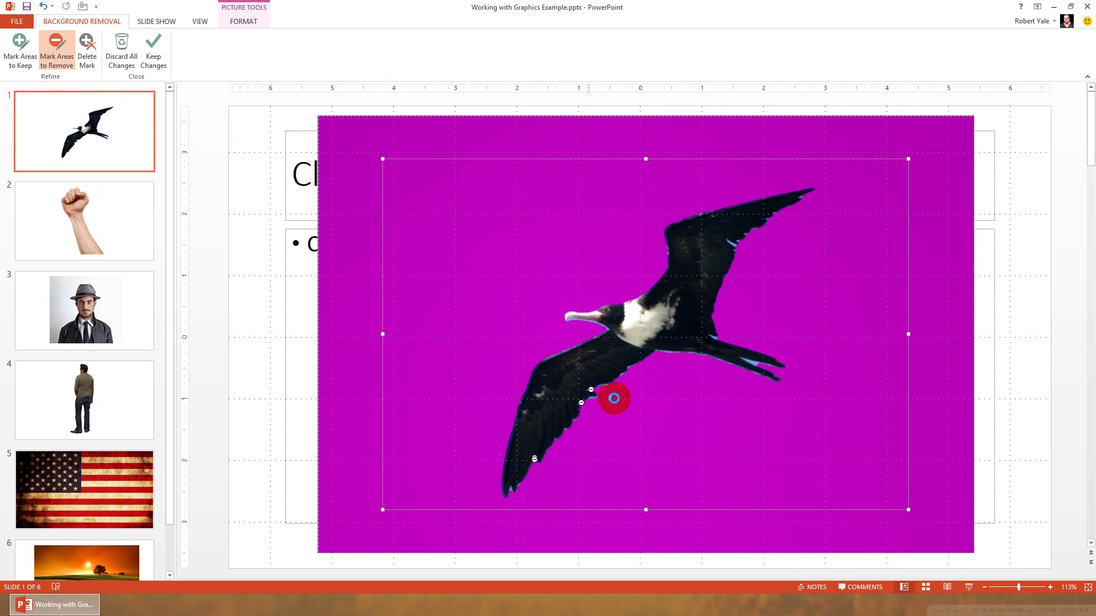
pyautogui.click(581, 403)
pyautogui.click(589, 399)
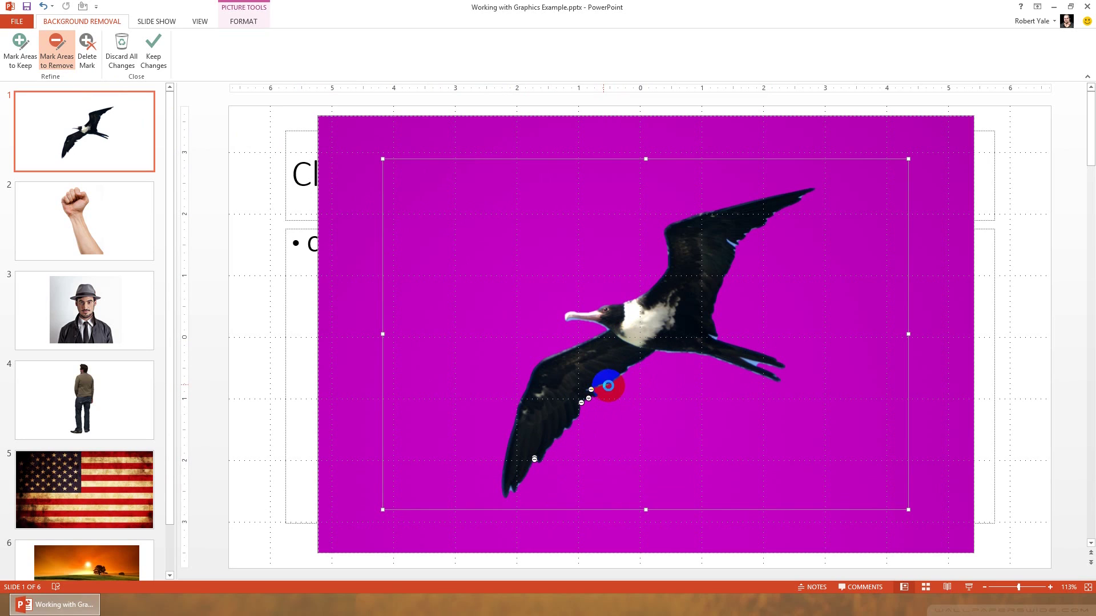
pyautogui.click(626, 372)
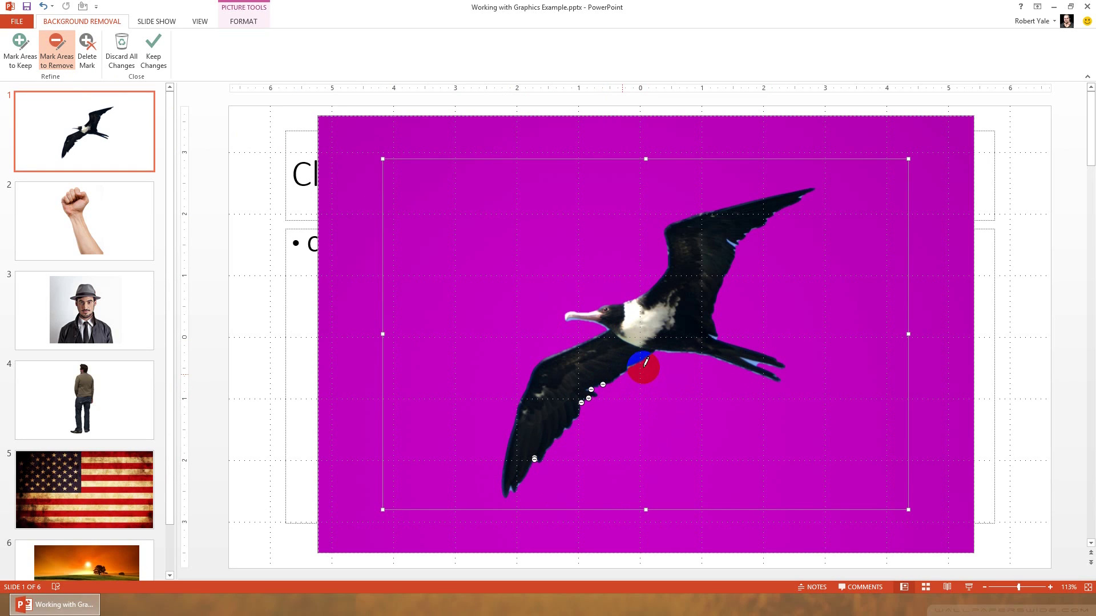
# Mark the sky under the bird's body and the blue fringe along the tail for removal.
pyautogui.moveTo(753, 358); pyautogui.dragTo(756, 362)
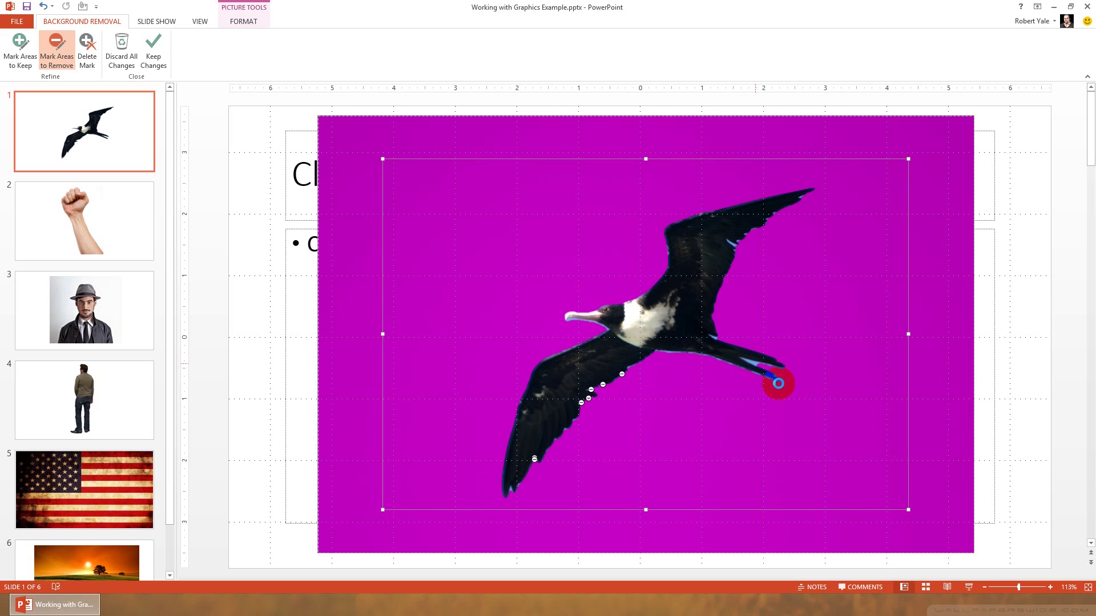
pyautogui.moveTo(768, 374); pyautogui.dragTo(747, 355)
pyautogui.moveTo(823, 401); pyautogui.dragTo(826, 403)
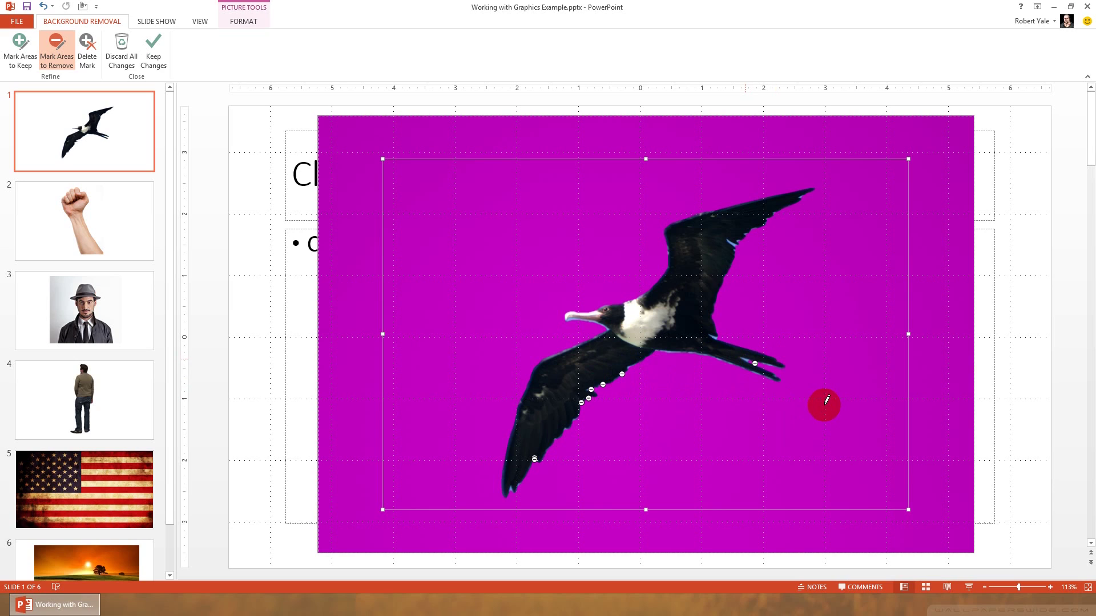
pyautogui.click(667, 352)
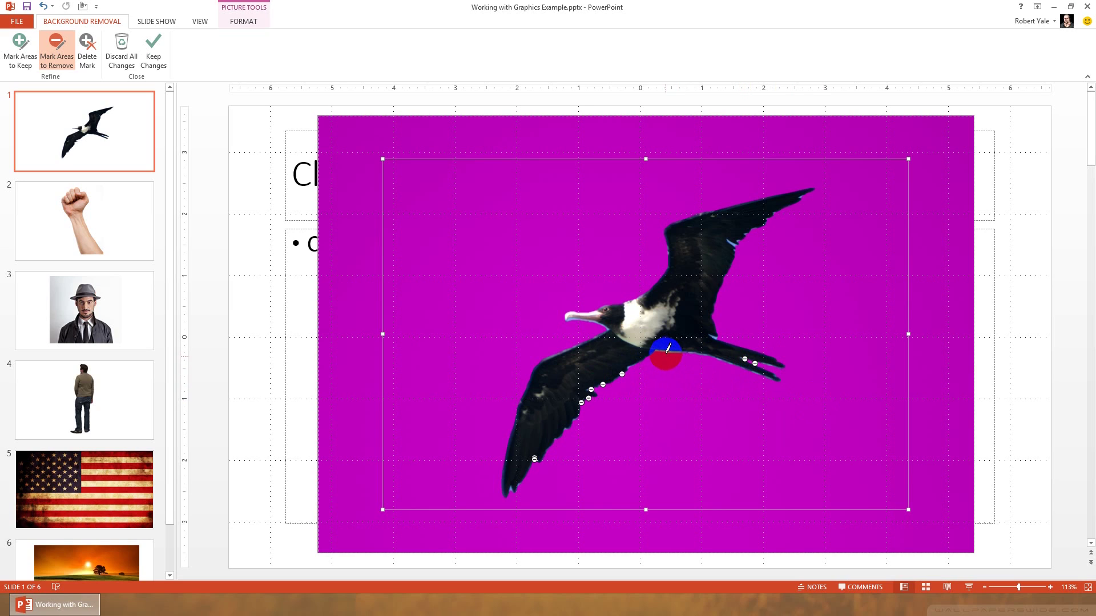
# Mark sky along the beak and in the upper-left background for removal.
pyautogui.moveTo(588, 314)
pyautogui.mouseDown()
pyautogui.moveTo(568, 318)
pyautogui.moveTo(576, 312)
pyautogui.mouseUp()
pyautogui.moveTo(524, 170); pyautogui.dragTo(508, 245)
pyautogui.moveTo(597, 313)
pyautogui.mouseDown()
pyautogui.moveTo(548, 330)
pyautogui.moveTo(543, 360)
pyautogui.moveTo(465, 367)
pyautogui.mouseUp()
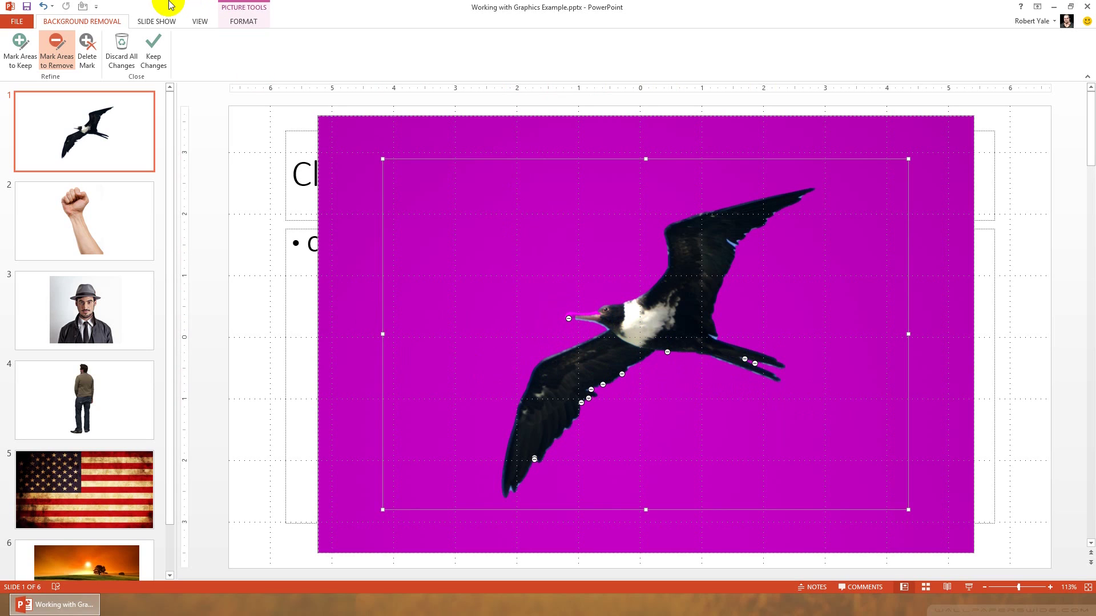
pyautogui.moveTo(502, 213); pyautogui.dragTo(508, 280)
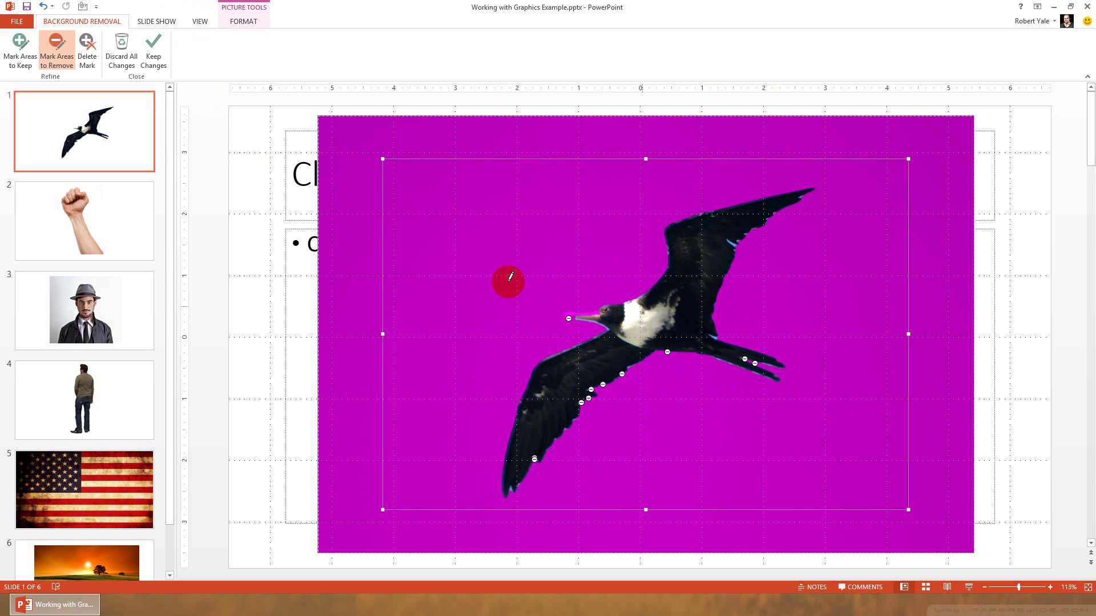
# Delete the removal mark beside the beak to restore it.
pyautogui.click(89, 52)
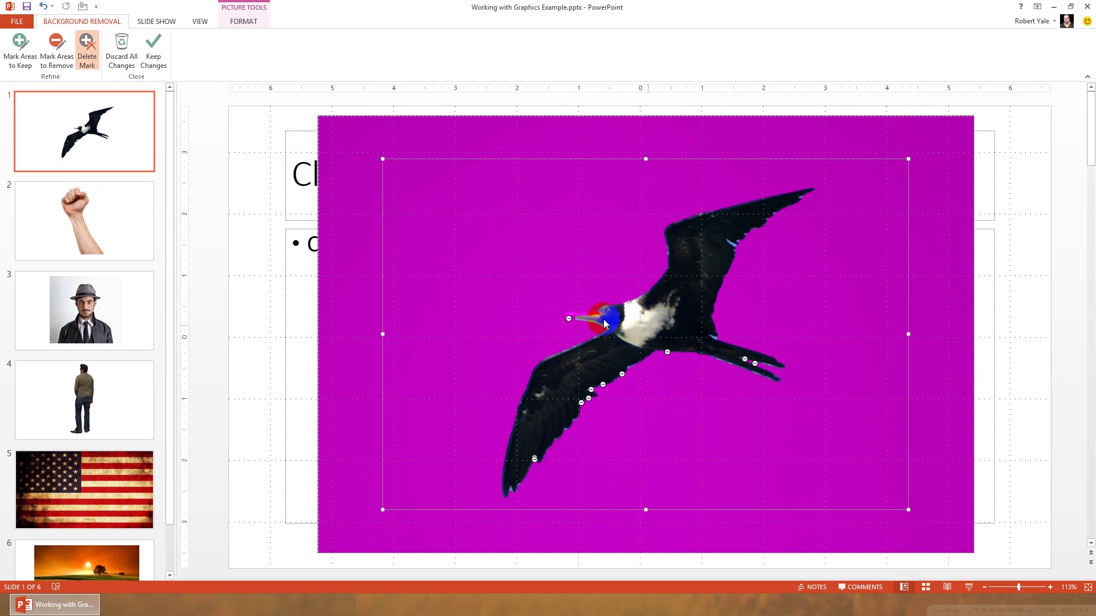
pyautogui.click(568, 318)
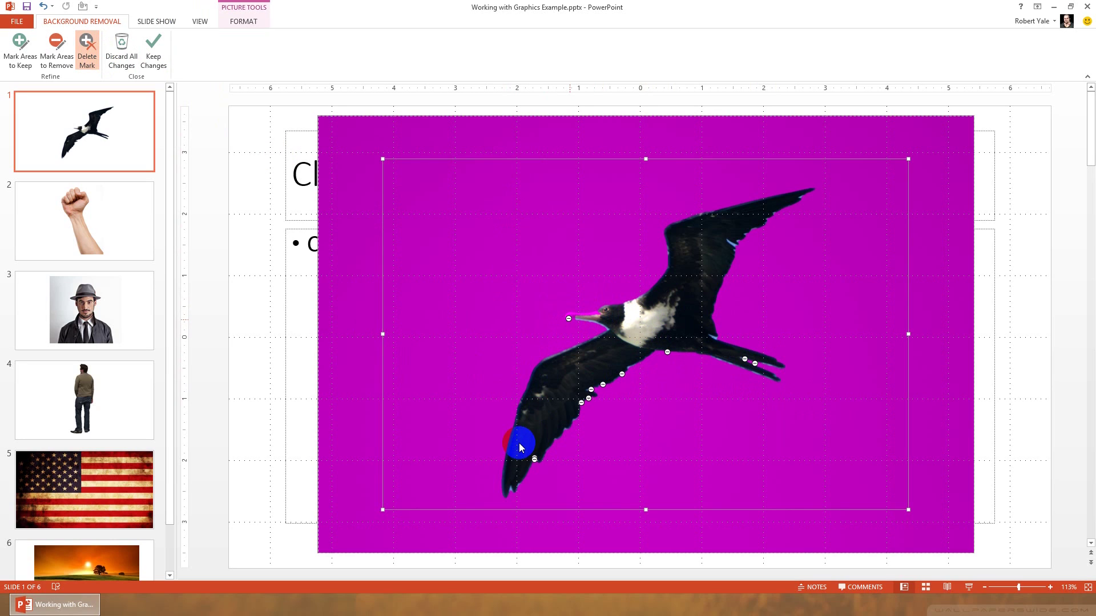
pyautogui.click(418, 292)
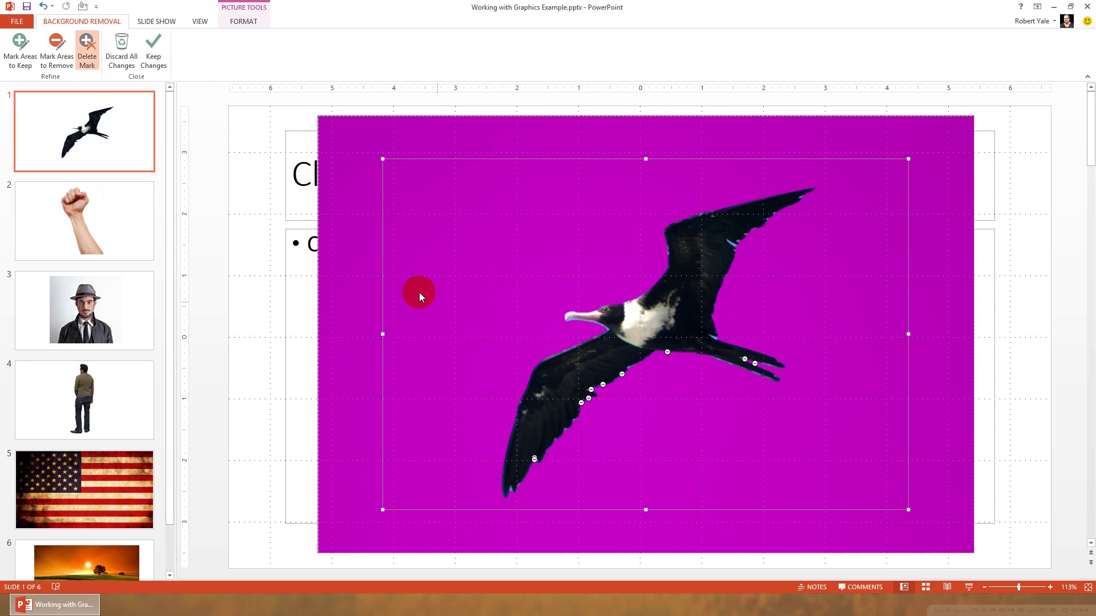
# Mark more sky near the tail, upper wing, beak and lower wingtip, then keep the changes.
pyautogui.click(49, 56)
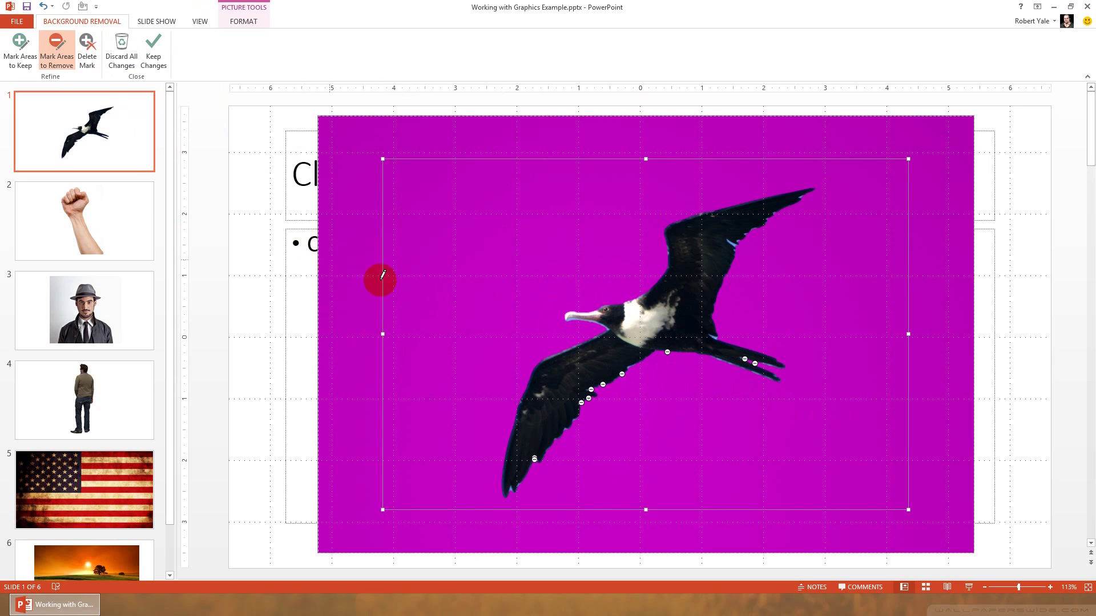
pyautogui.moveTo(753, 359); pyautogui.dragTo(728, 335)
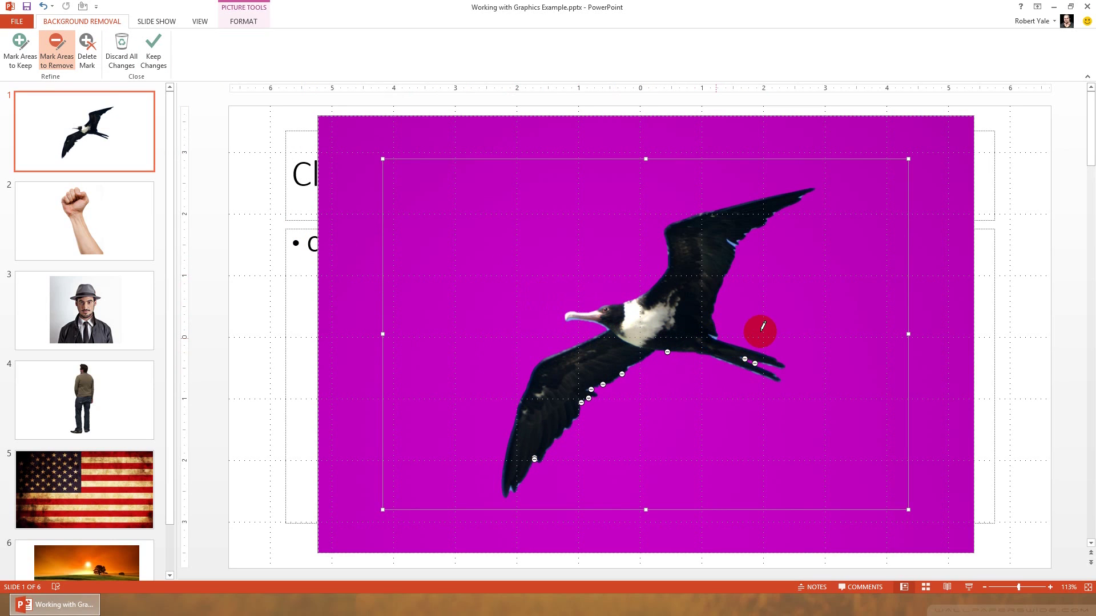
pyautogui.moveTo(716, 339)
pyautogui.mouseDown()
pyautogui.moveTo(719, 358)
pyautogui.moveTo(774, 374)
pyautogui.moveTo(783, 413)
pyautogui.moveTo(771, 403)
pyautogui.moveTo(774, 362)
pyautogui.mouseUp()
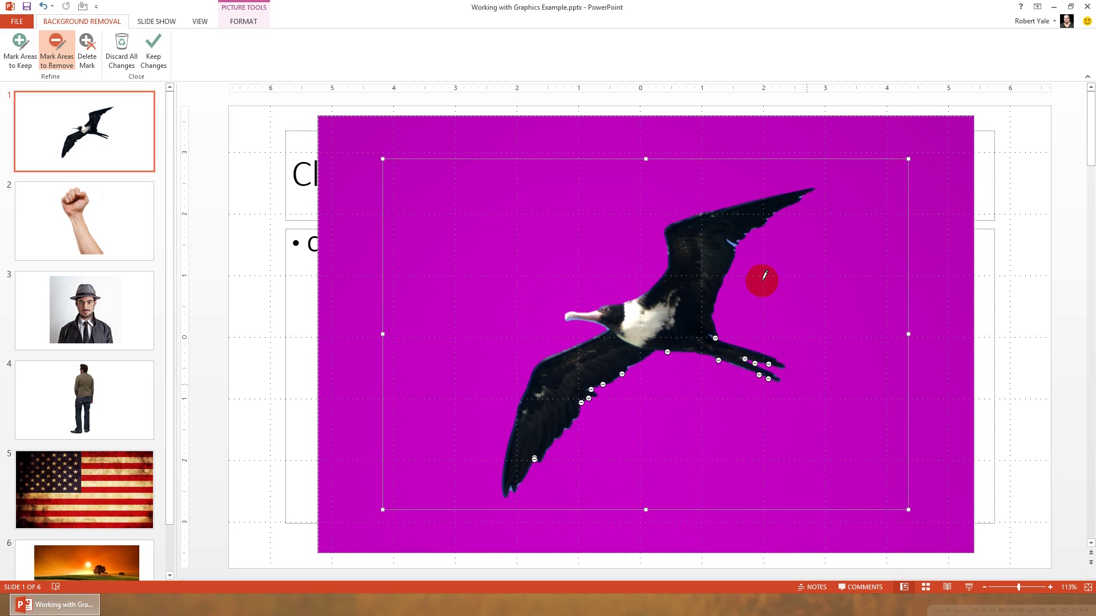
pyautogui.moveTo(734, 247)
pyautogui.mouseDown()
pyautogui.moveTo(748, 251)
pyautogui.moveTo(741, 236)
pyautogui.moveTo(680, 238)
pyautogui.mouseUp()
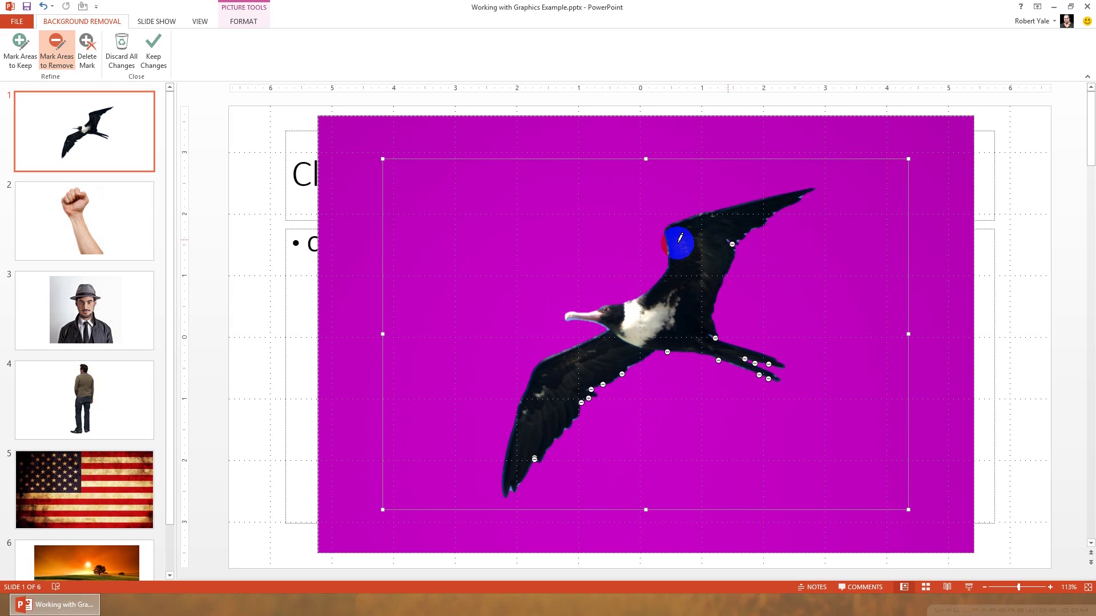
pyautogui.moveTo(585, 330)
pyautogui.mouseDown()
pyautogui.moveTo(610, 323)
pyautogui.moveTo(602, 318)
pyautogui.mouseUp()
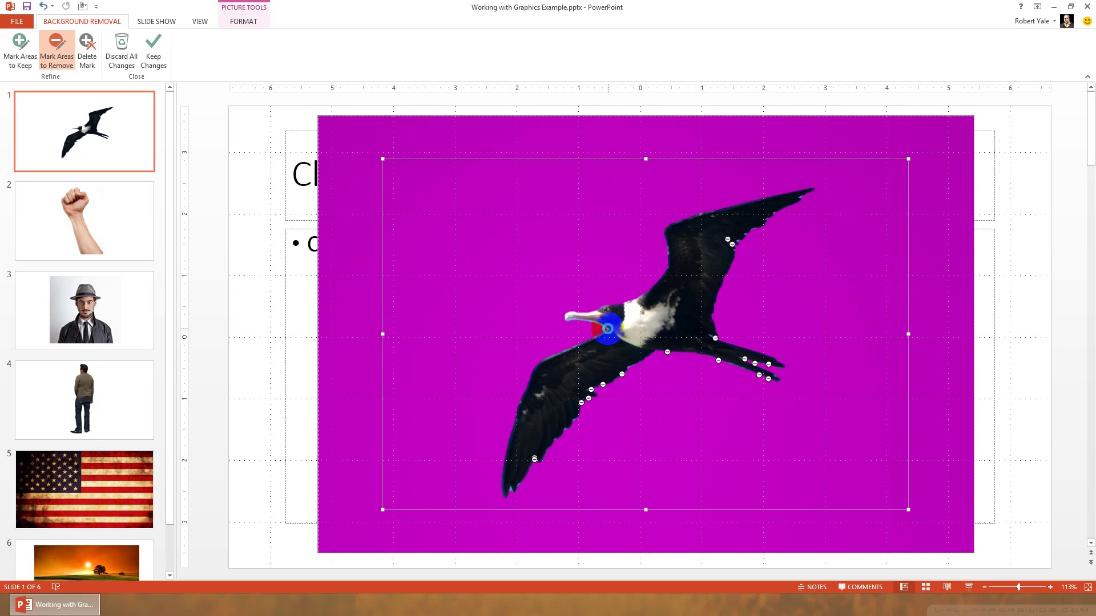
pyautogui.click(649, 374)
pyautogui.moveTo(649, 374)
pyautogui.mouseDown()
pyautogui.moveTo(600, 318)
pyautogui.moveTo(637, 368)
pyautogui.moveTo(565, 320)
pyautogui.moveTo(587, 314)
pyautogui.mouseUp()
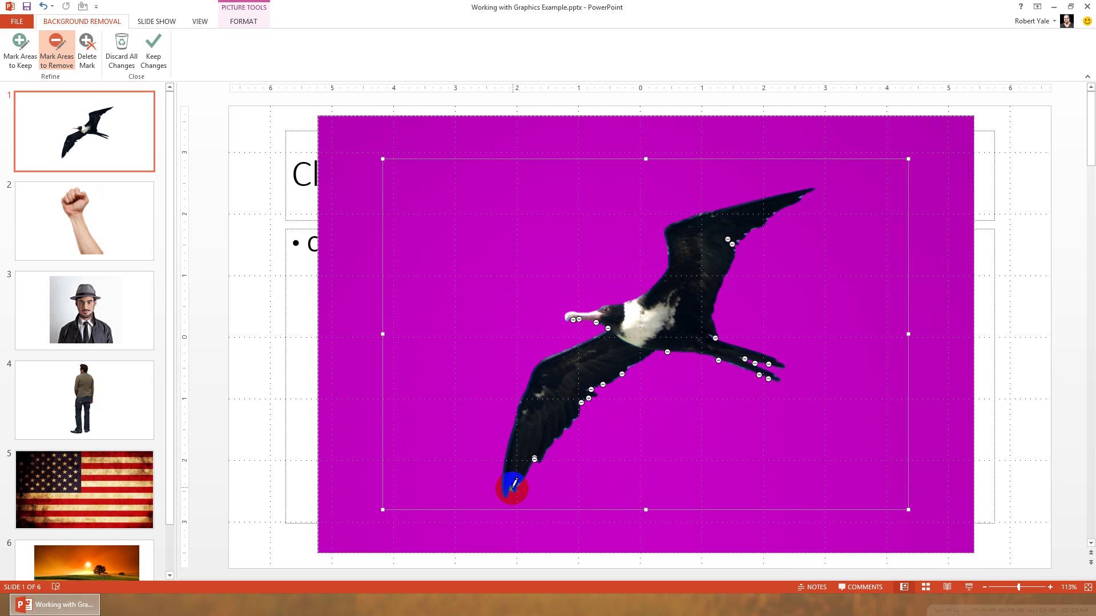
pyautogui.moveTo(515, 484); pyautogui.dragTo(511, 489)
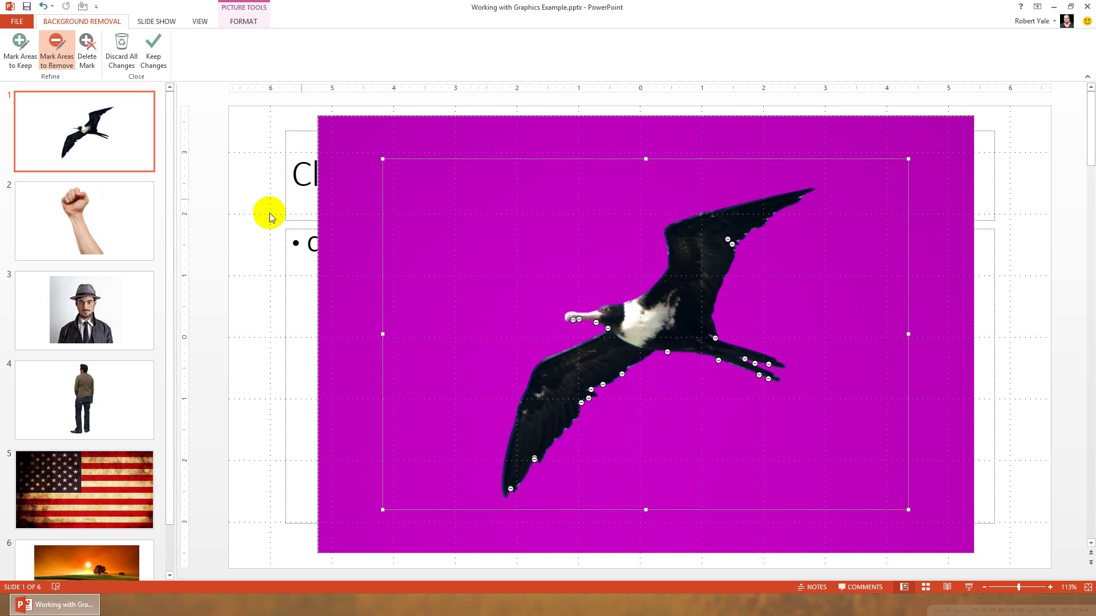
pyautogui.click(153, 63)
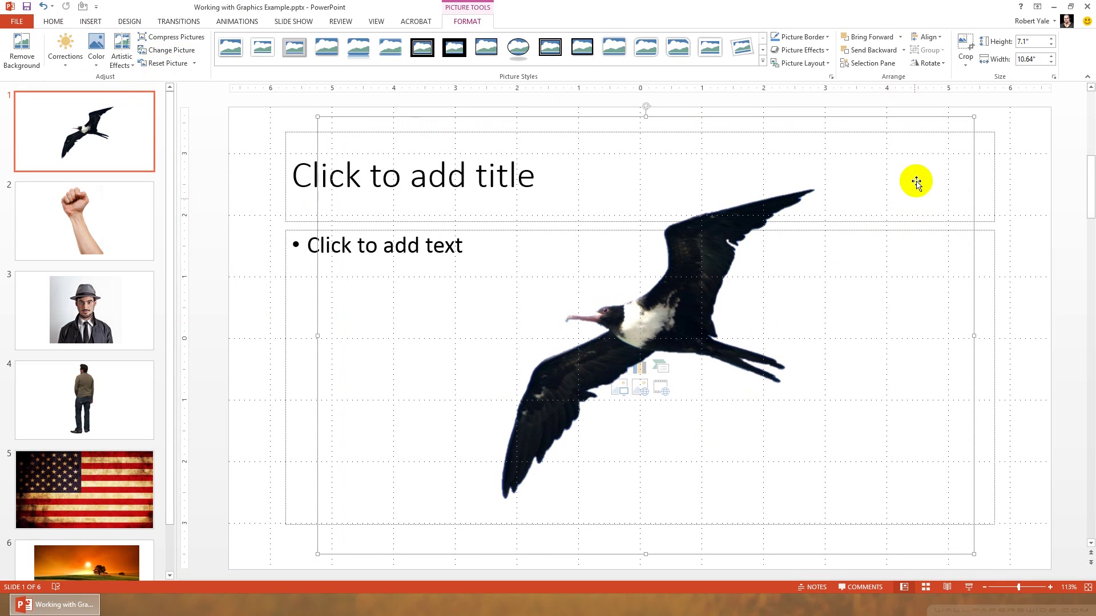
# Shrink the cutout to 6.52 x 4.35 inches and move it, then undo those edits and the removal.
pyautogui.moveTo(972, 116); pyautogui.dragTo(720, 285)
pyautogui.moveTo(527, 440); pyautogui.dragTo(634, 309)
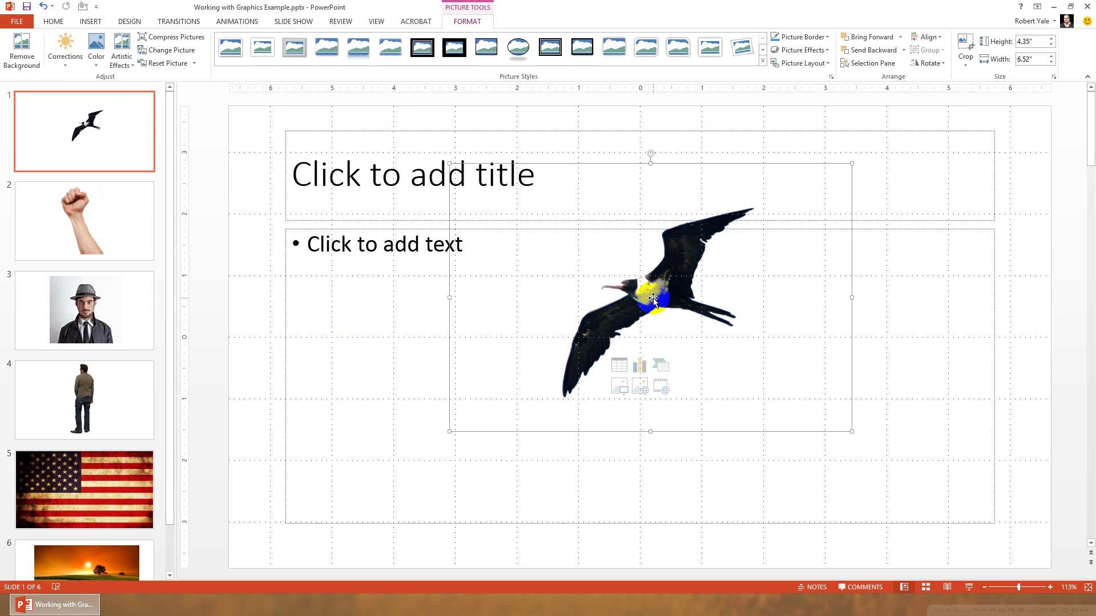
pyautogui.click(43, 7)
pyautogui.click(43, 6)
pyautogui.click(44, 6)
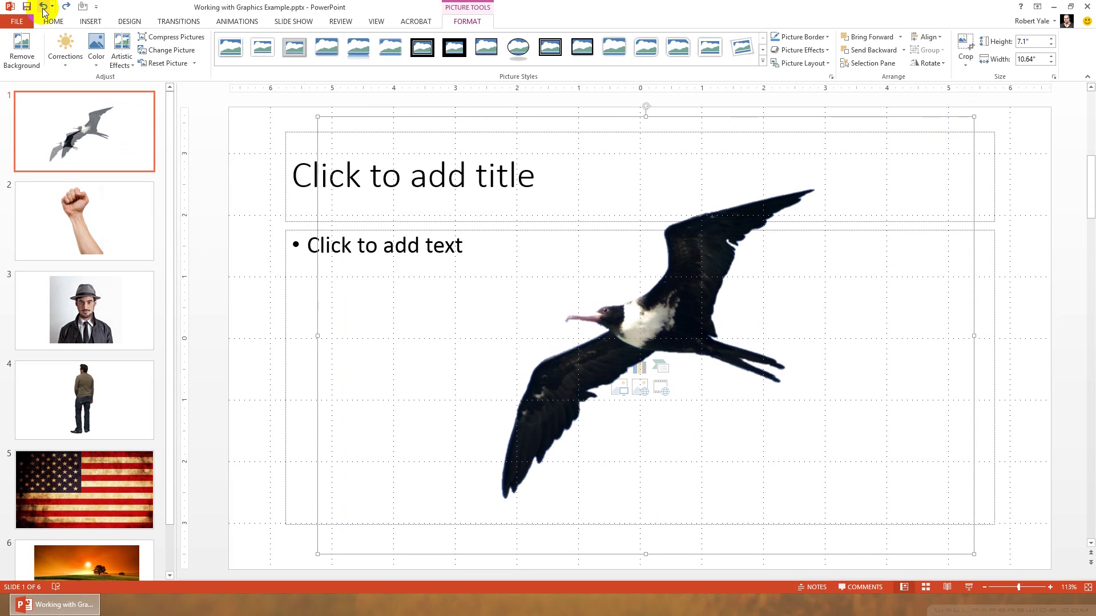
pyautogui.click(43, 7)
# Undo the remaining removal marks and discard all background removal changes.
pyautogui.click(42, 7)
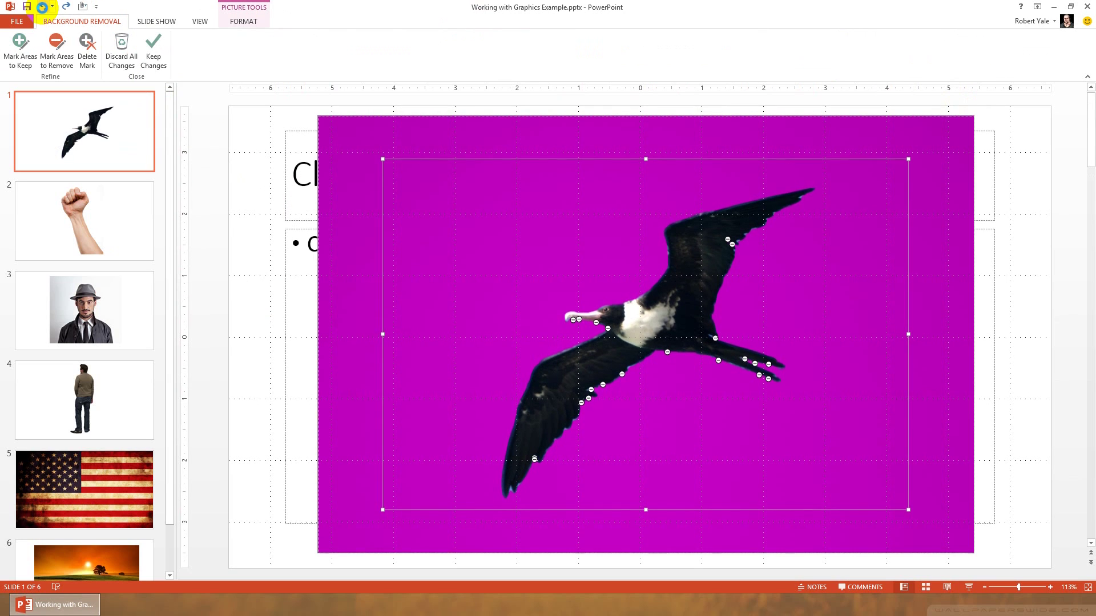
pyautogui.click(44, 7)
pyautogui.click(43, 7)
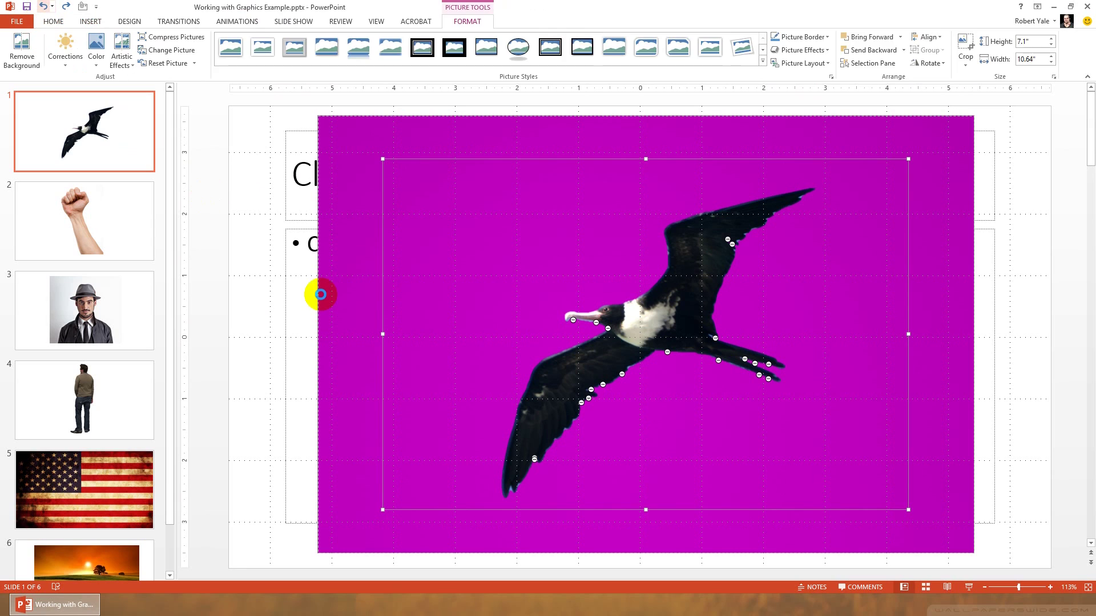
pyautogui.click(44, 7)
pyautogui.click(44, 7)
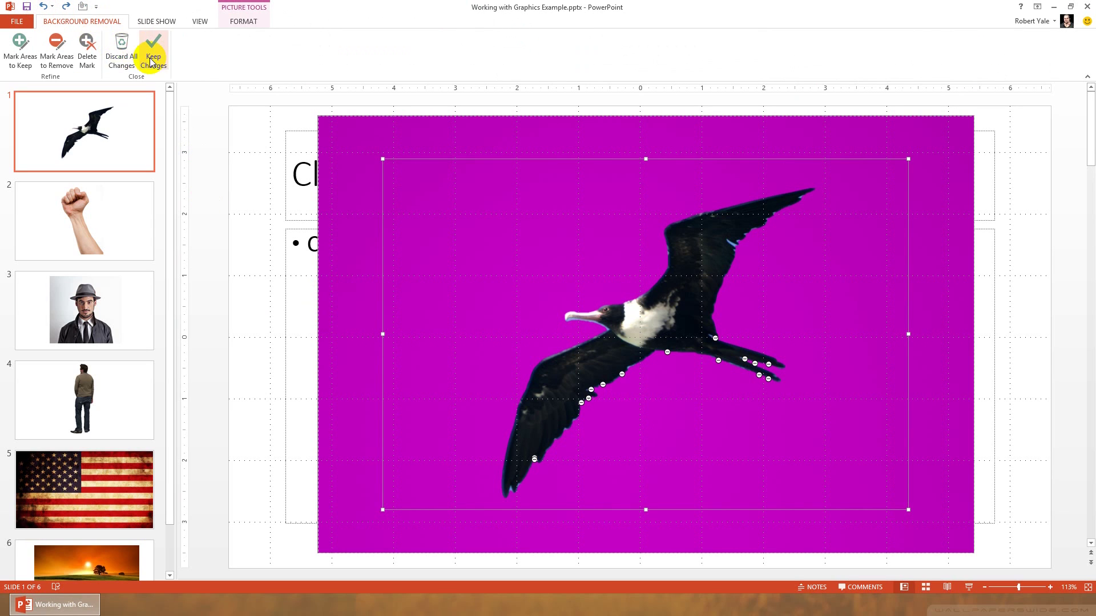
pyautogui.click(122, 56)
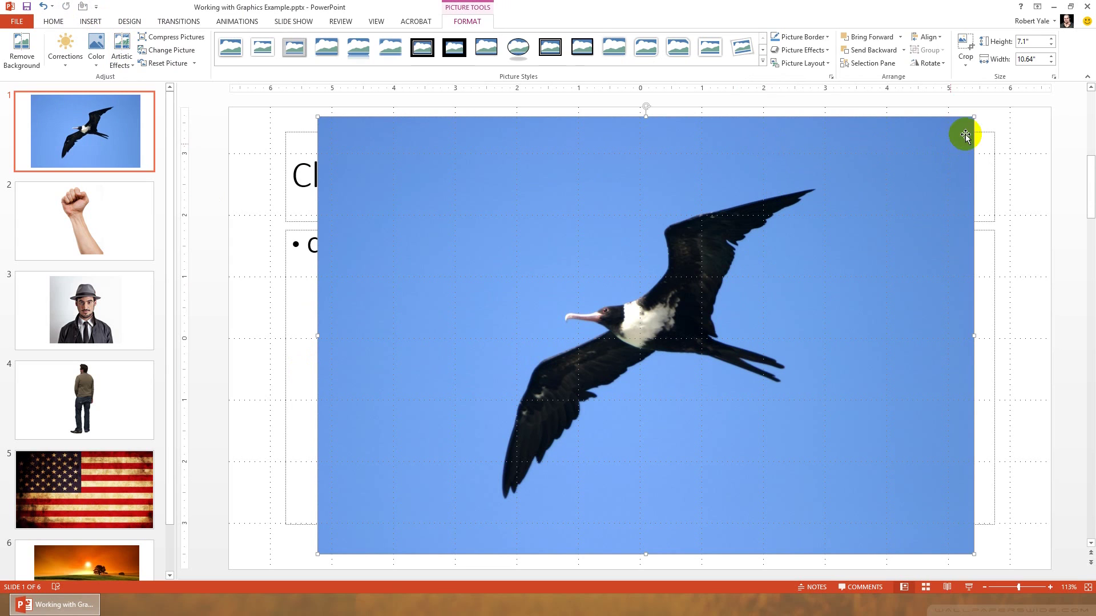
# Shrink the bird photo to 7.16 x 4.77 inches and position it on slide 1.
pyautogui.moveTo(972, 117); pyautogui.dragTo(759, 258)
pyautogui.moveTo(612, 401); pyautogui.dragTo(864, 462)
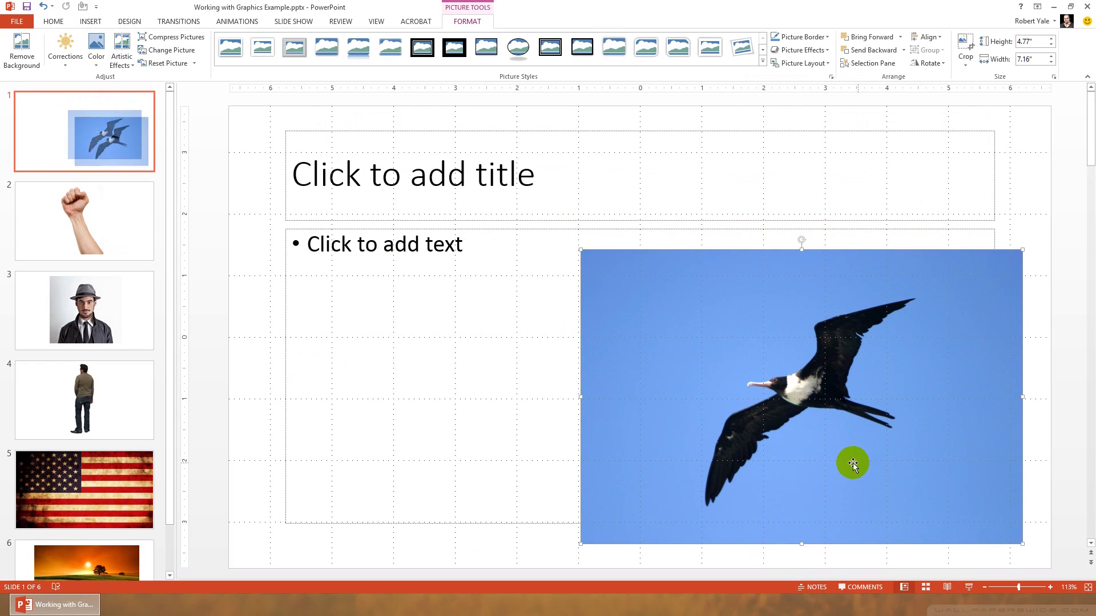
pyautogui.moveTo(668, 306); pyautogui.dragTo(633, 278)
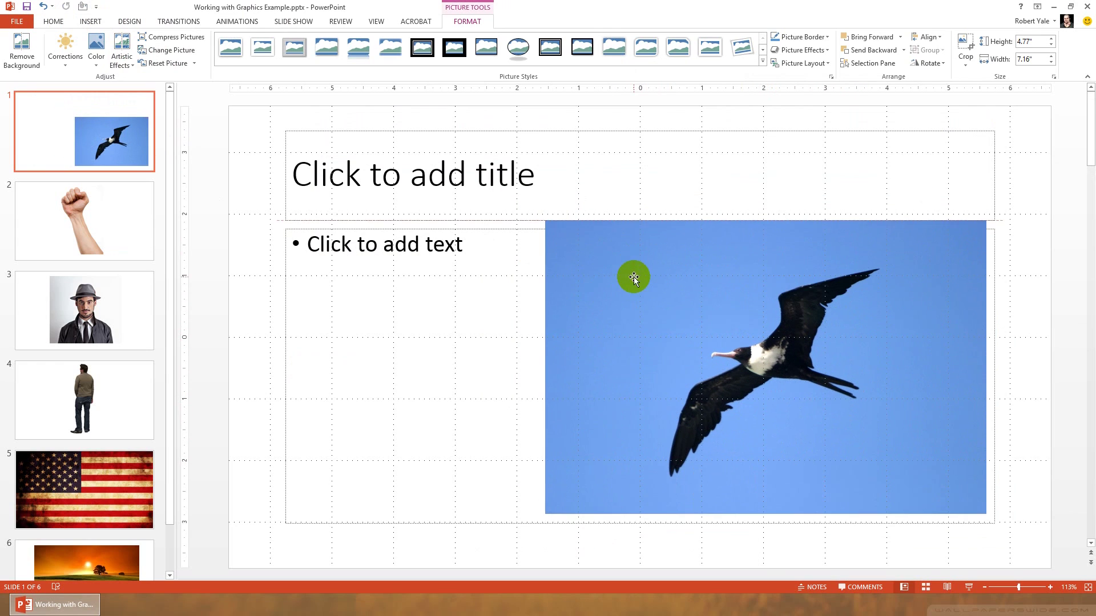
pyautogui.moveTo(624, 342); pyautogui.dragTo(633, 370)
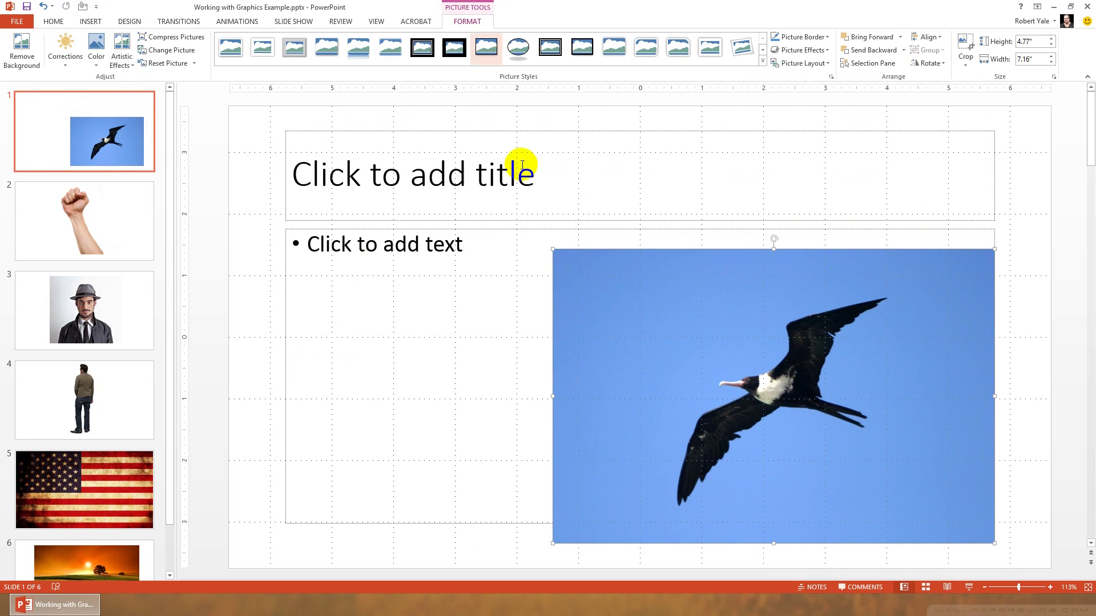
# Apply the Drop Shadow Rectangle style instead of Metal Frame, shift the bird right, and go to slide 2.
pyautogui.click(286, 51)
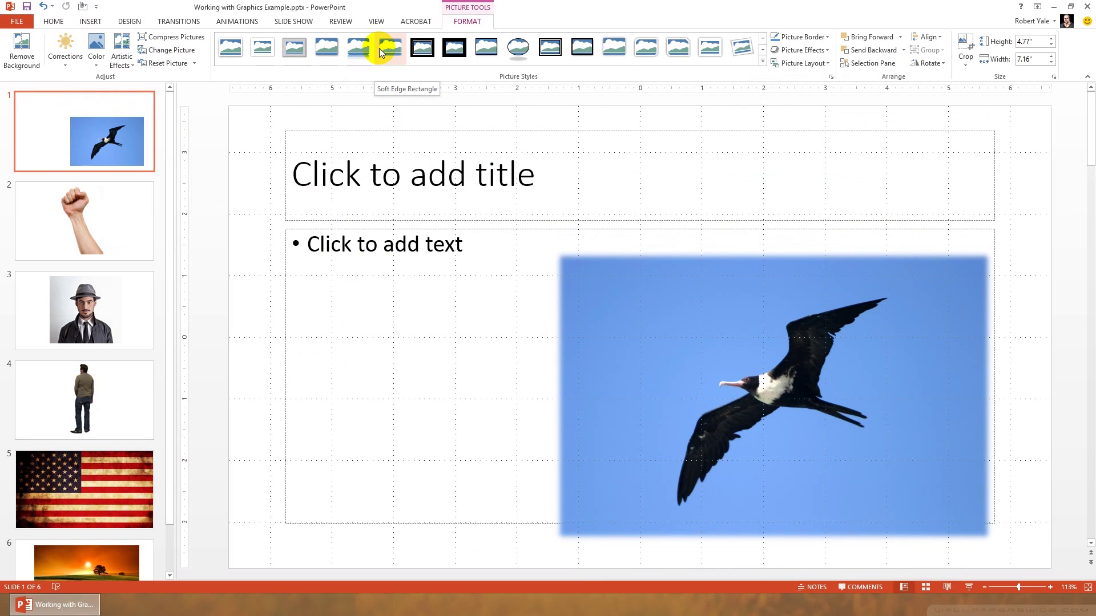
pyautogui.click(330, 54)
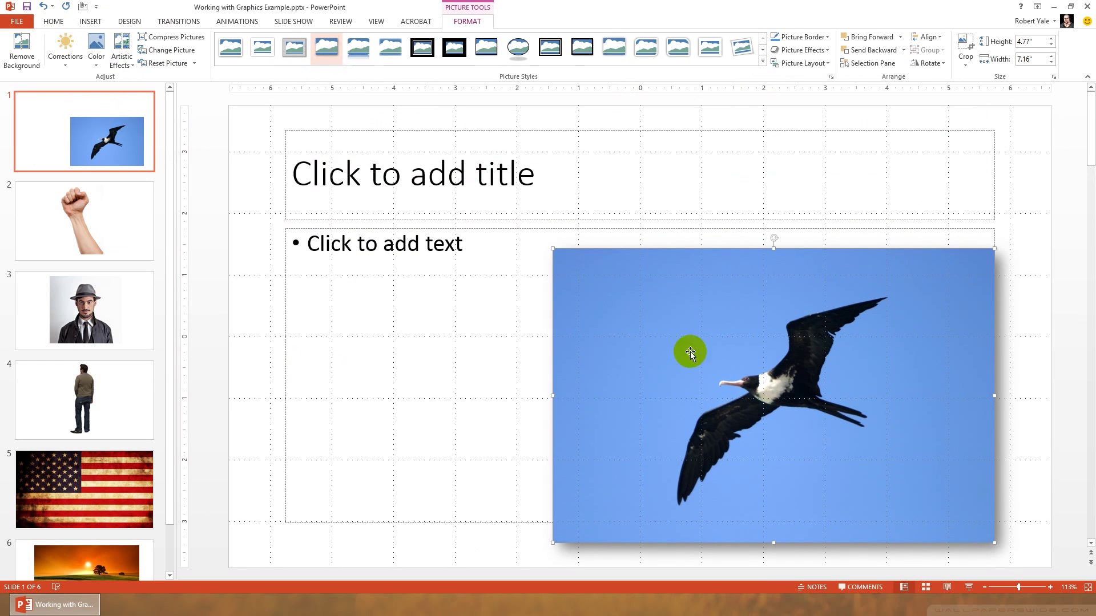
pyautogui.moveTo(788, 387); pyautogui.dragTo(841, 412)
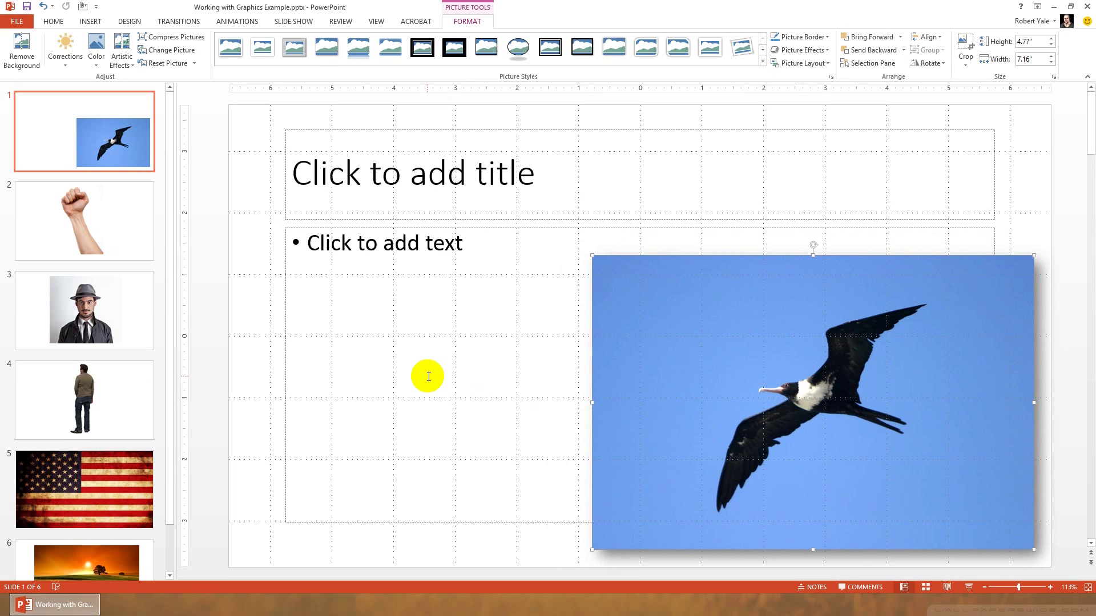
pyautogui.click(118, 227)
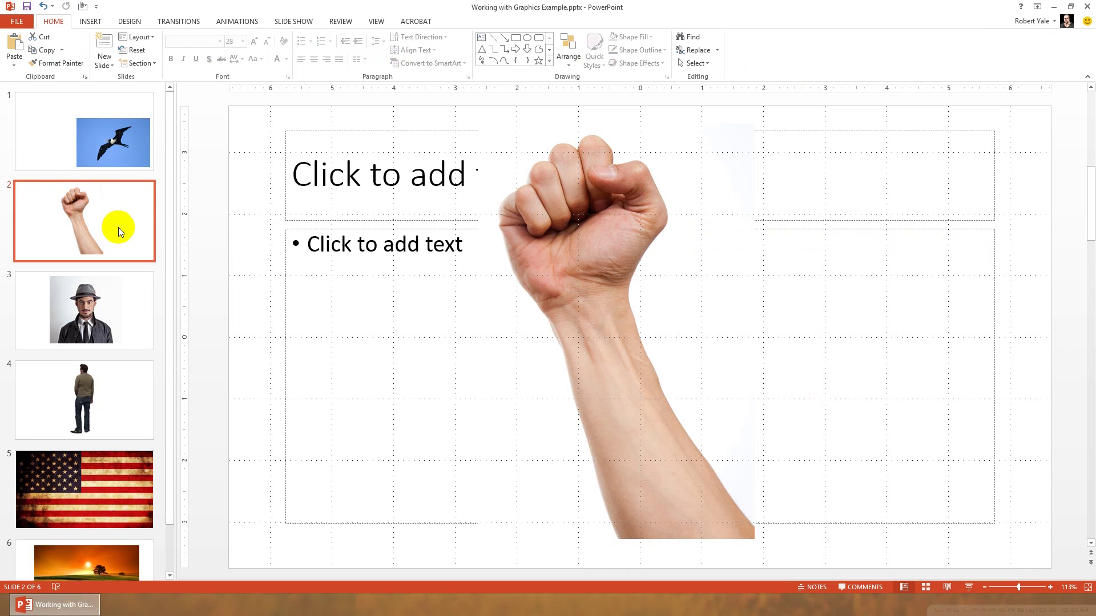
# Shrink the fist picture to 6.24 x 4.16 inches and push it to the slide's bottom-right edge.
pyautogui.click(617, 416)
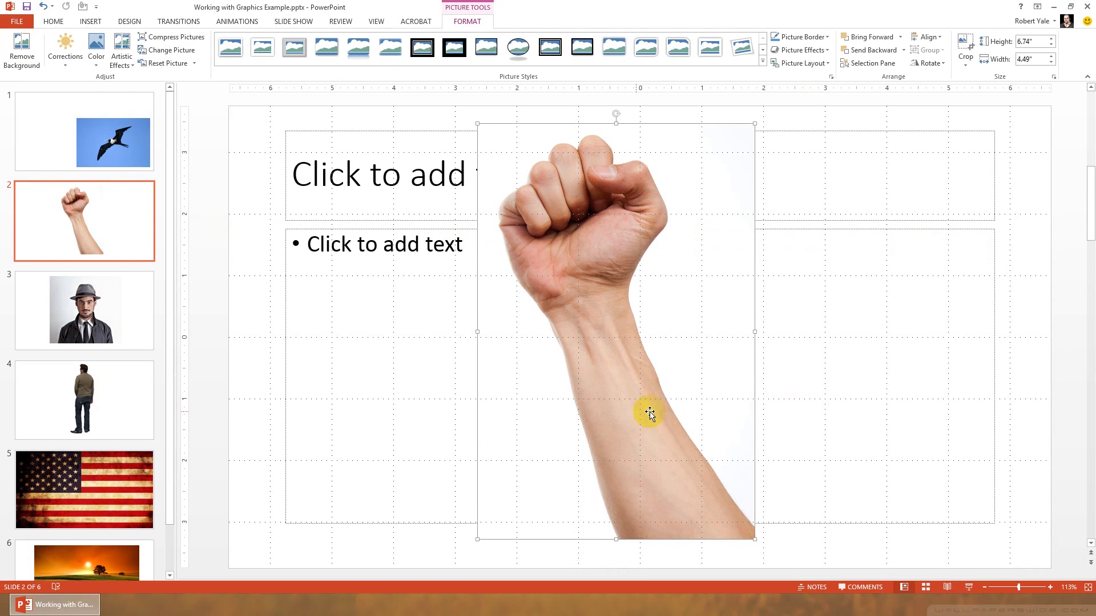
pyautogui.moveTo(754, 124); pyautogui.dragTo(734, 169)
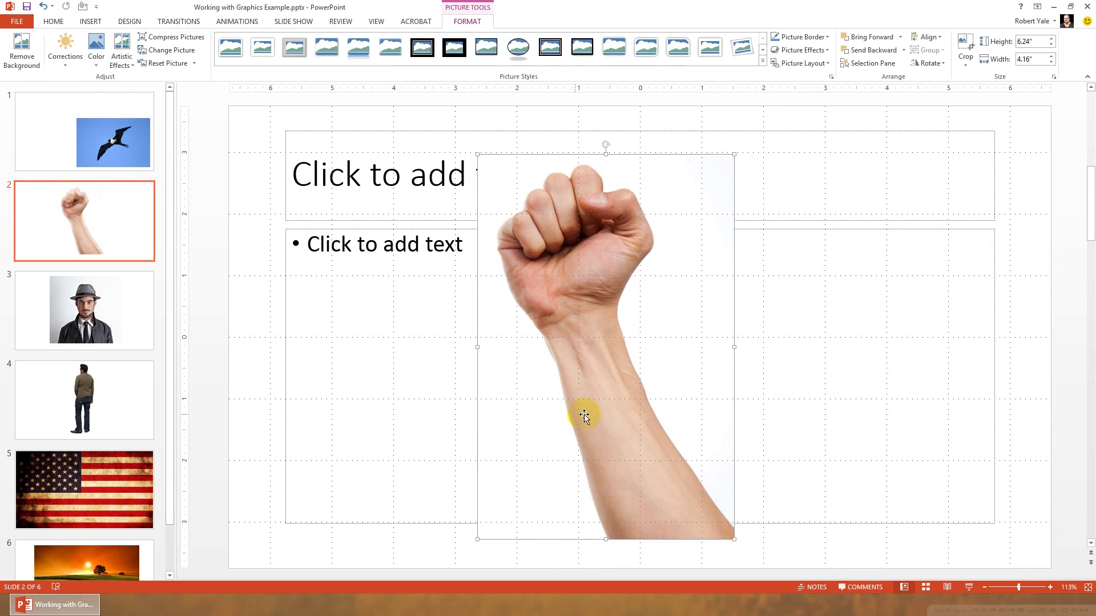
pyautogui.moveTo(583, 416); pyautogui.dragTo(870, 371)
pyautogui.click(505, 423)
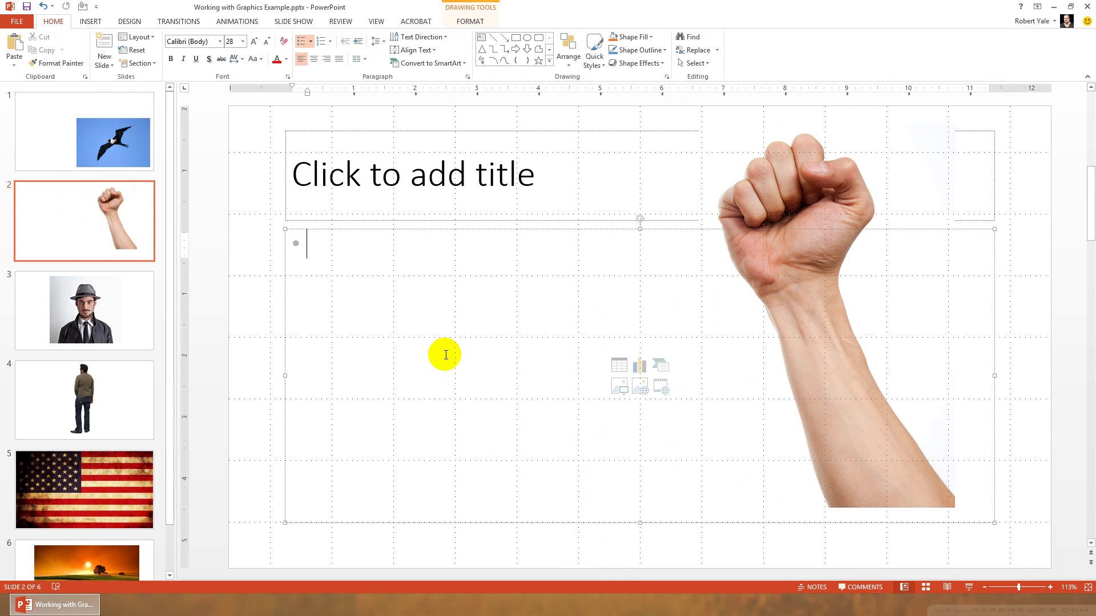
pyautogui.click(266, 278)
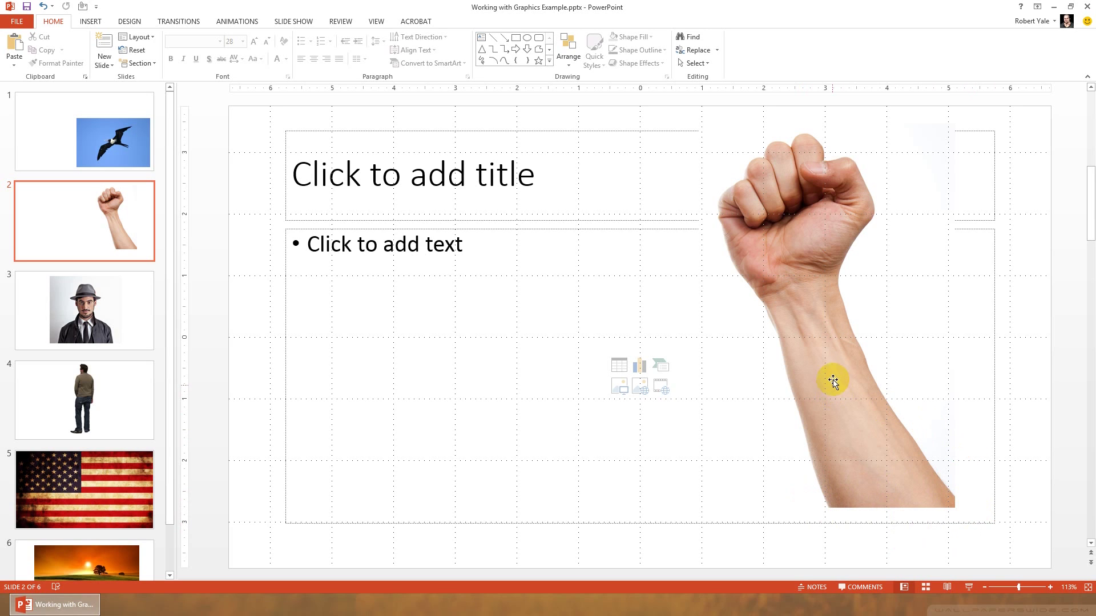
pyautogui.moveTo(834, 382); pyautogui.dragTo(925, 430)
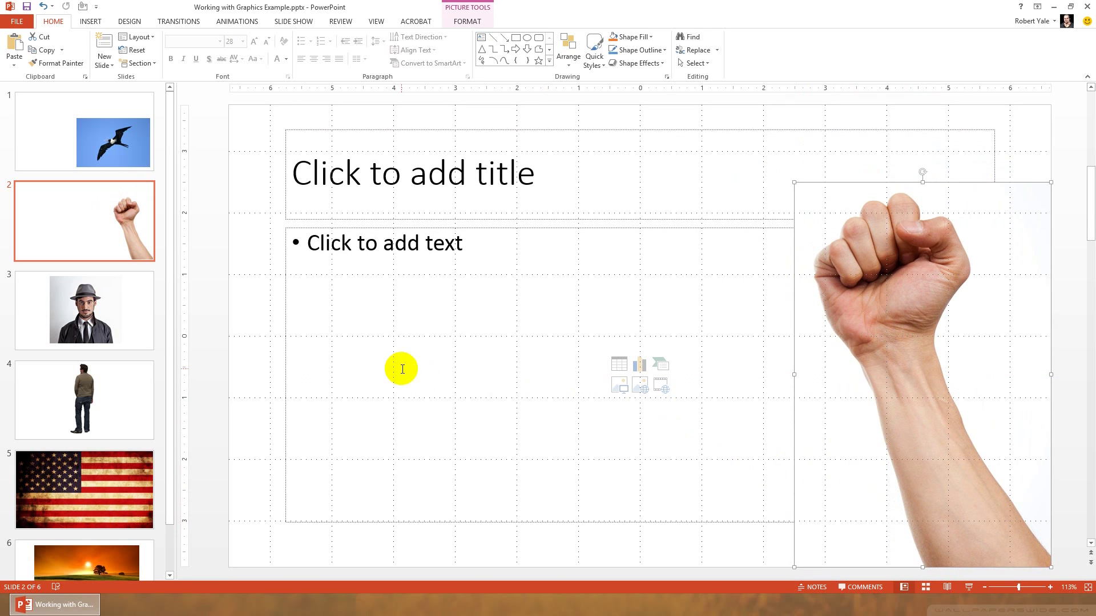
# Run the slide show from slide 2 in Presenter View.
pyautogui.hotkey('alt', 'F5')
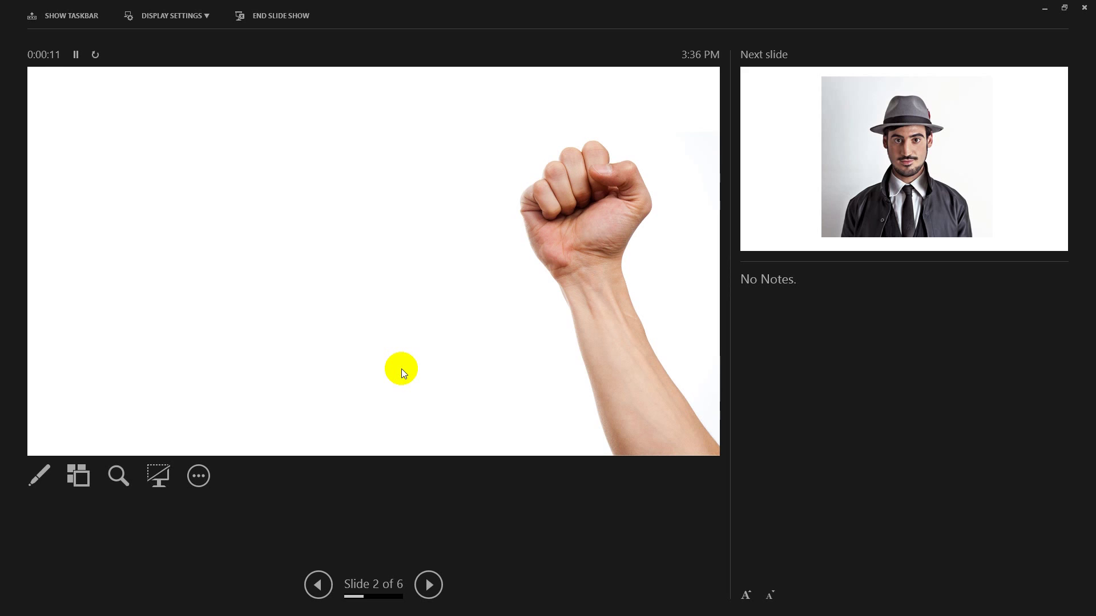
# End the show, rotate the fist picture 90° to point left, and set it in the top-right corner.
pyautogui.press('Escape')
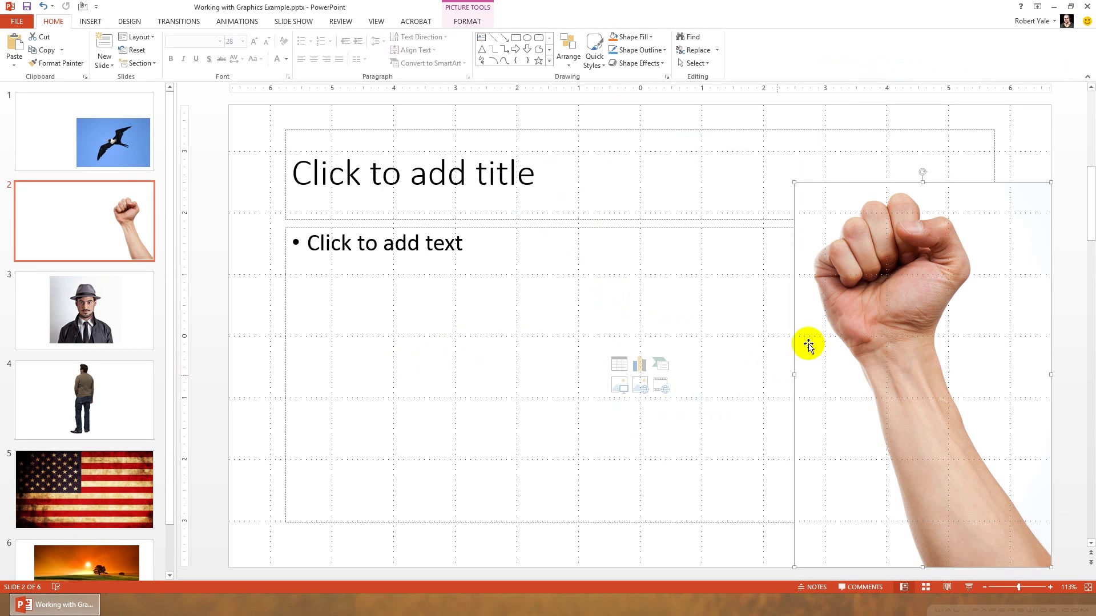
pyautogui.moveTo(854, 276); pyautogui.dragTo(682, 252)
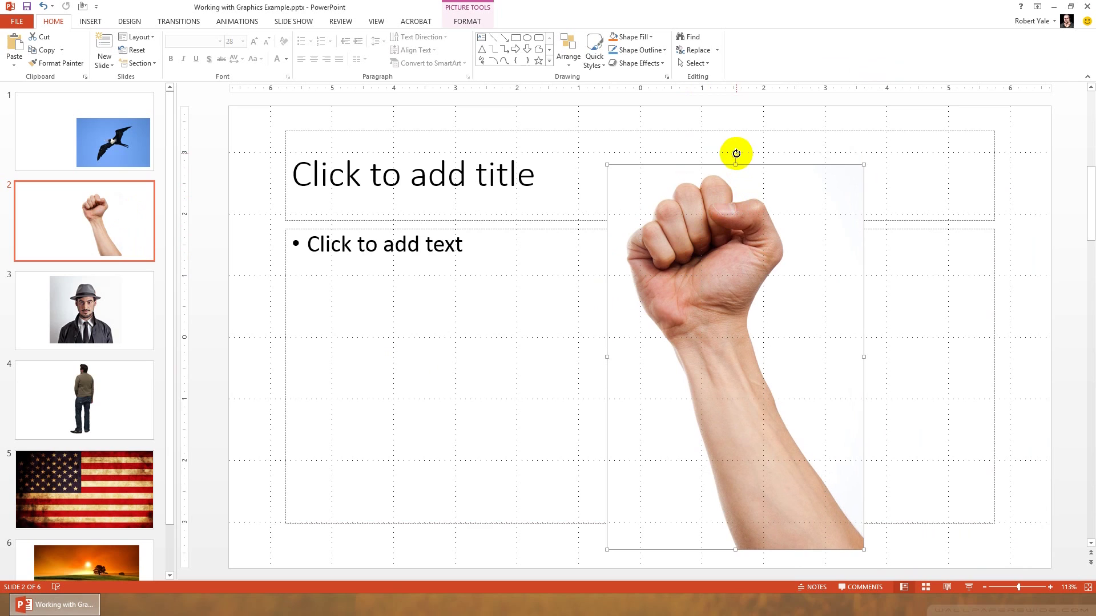
pyautogui.click(688, 254)
pyautogui.moveTo(736, 155); pyautogui.dragTo(611, 362)
pyautogui.moveTo(840, 359); pyautogui.dragTo(964, 234)
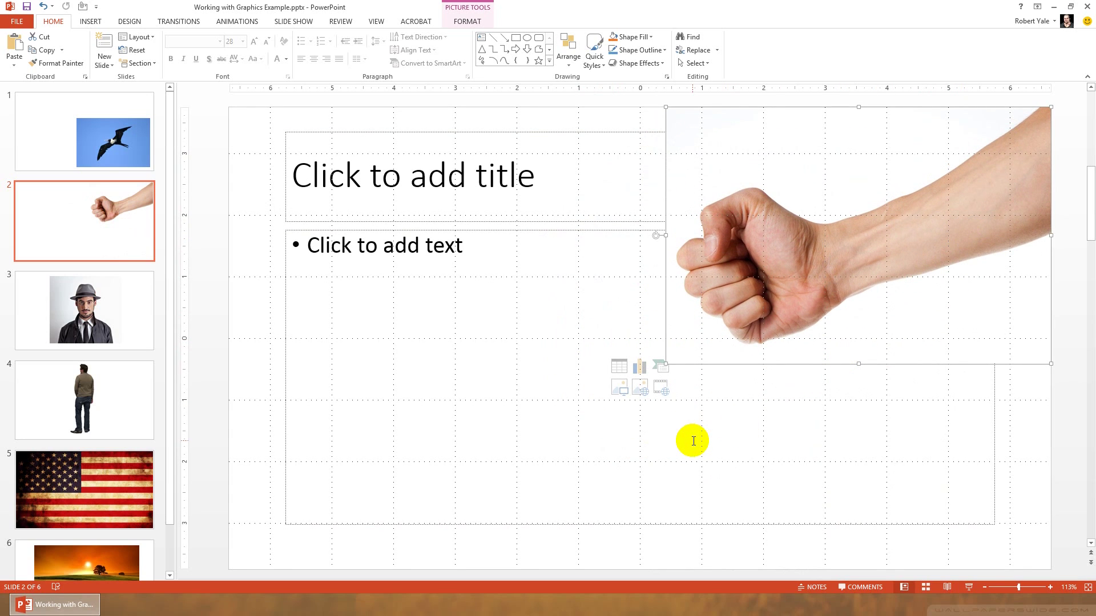
pyautogui.hotkey('alt', 'F5')
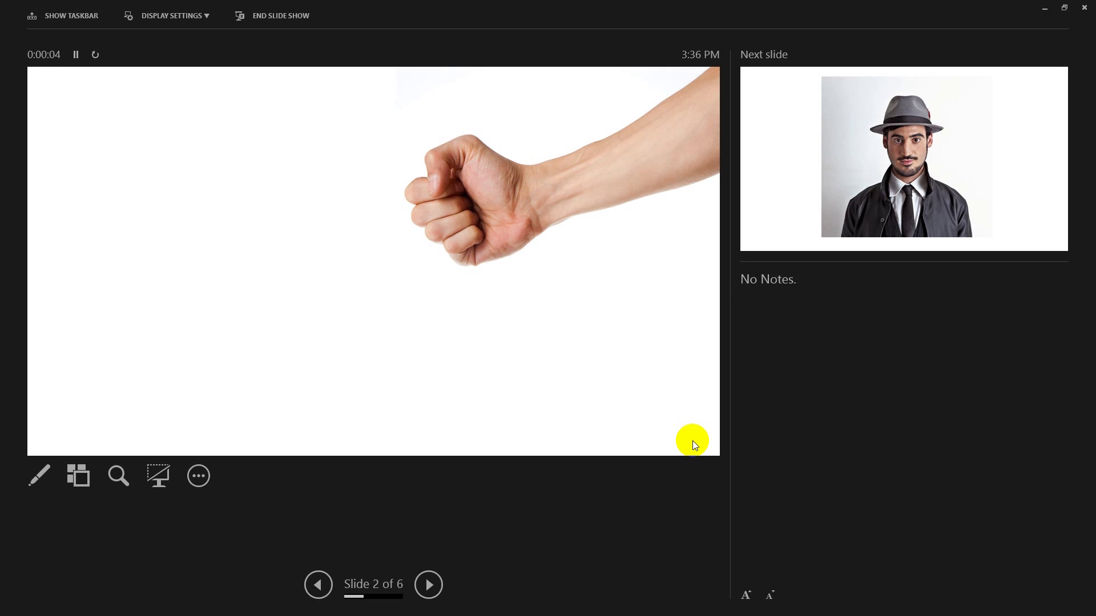
pyautogui.press('Escape')
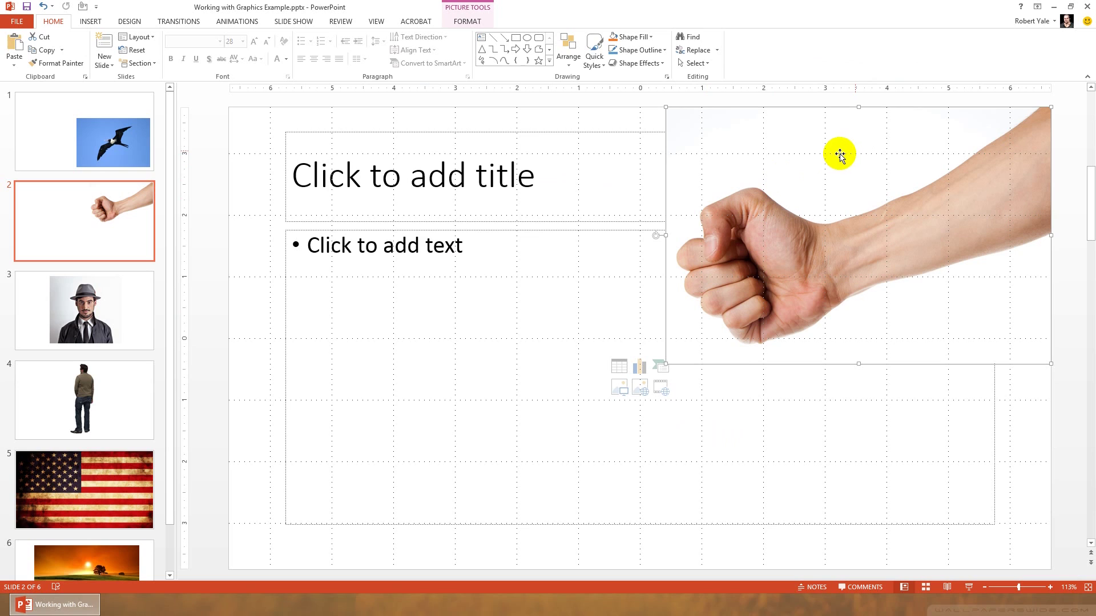
# Start Remove Background on the fist photo and stretch the keep area over the fingers, arm and image edges.
pyautogui.click(467, 21)
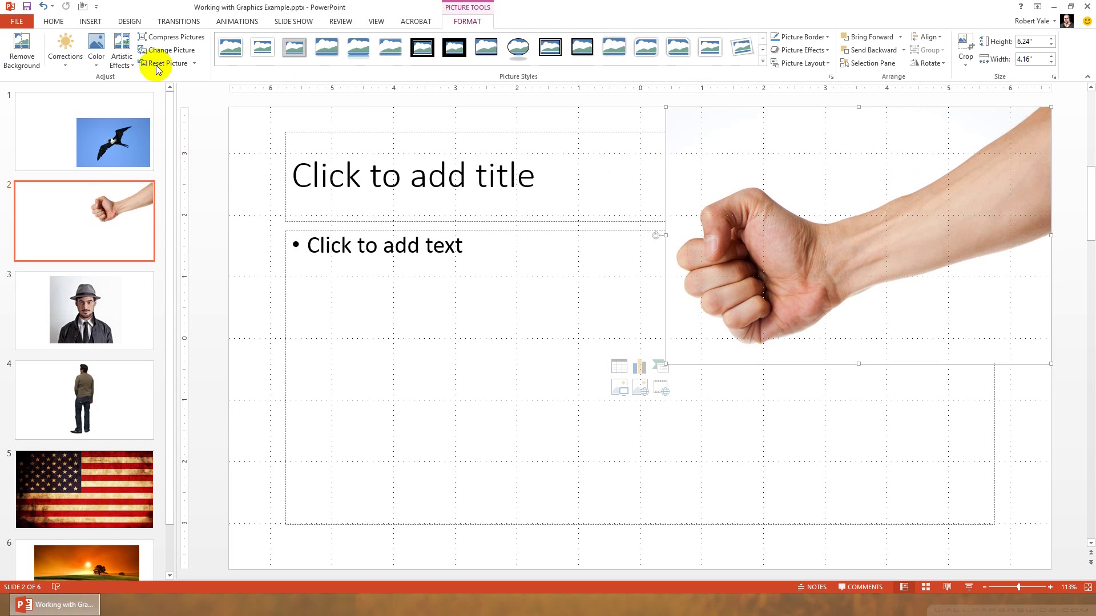
pyautogui.click(16, 50)
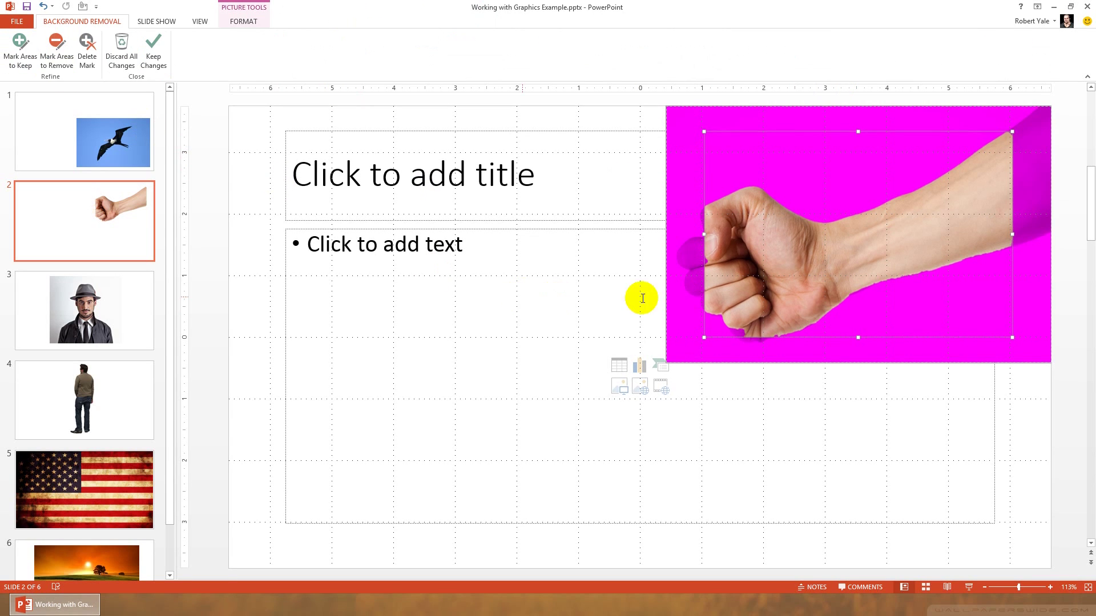
pyautogui.moveTo(759, 321); pyautogui.dragTo(761, 338)
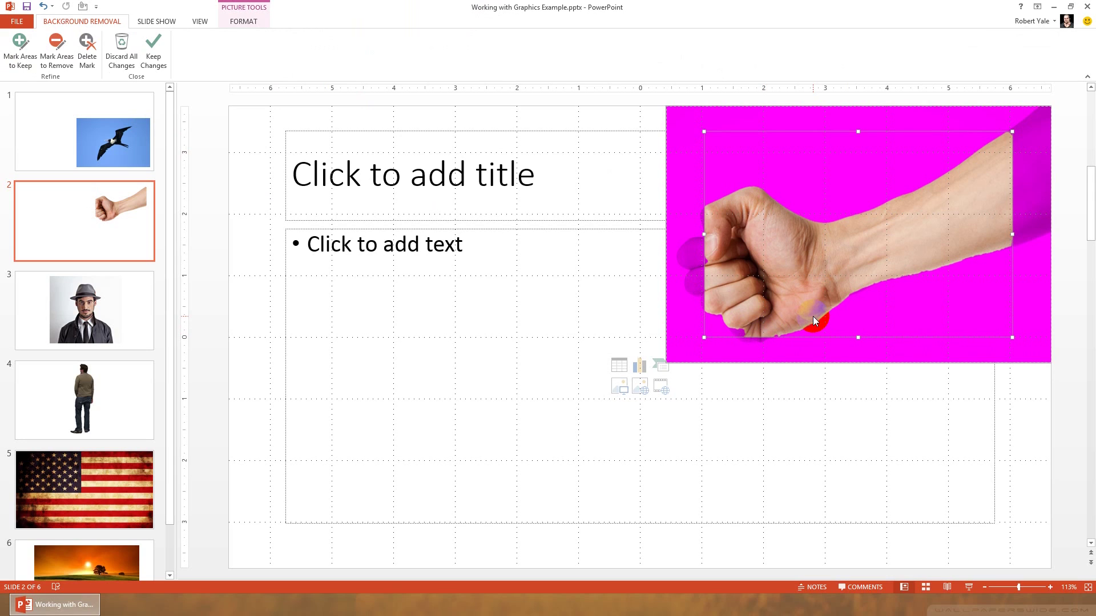
pyautogui.click(706, 234)
pyautogui.moveTo(703, 235); pyautogui.dragTo(675, 234)
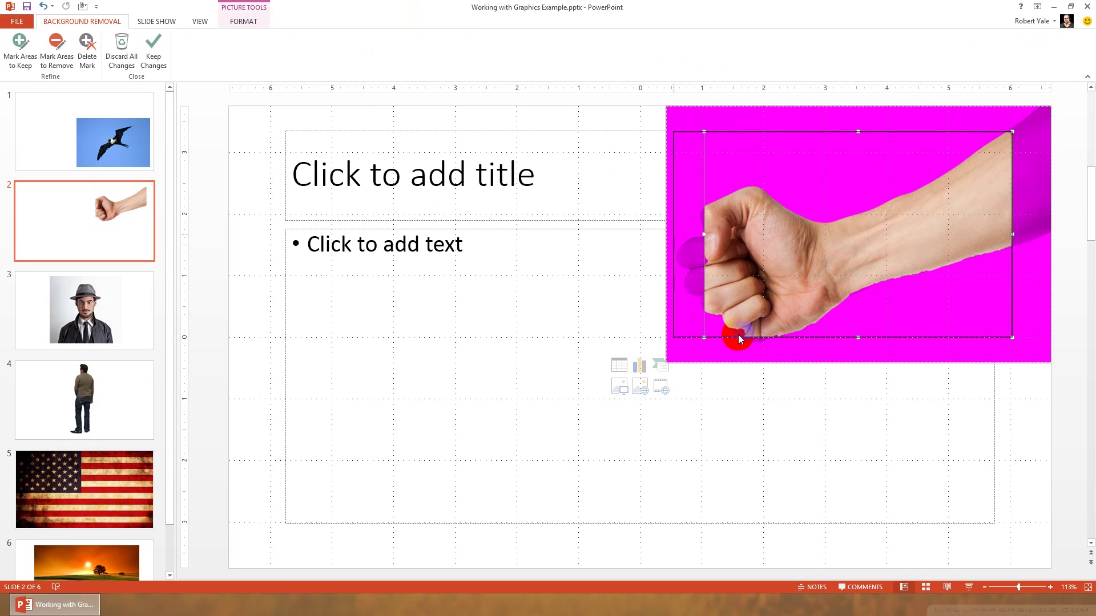
pyautogui.click(843, 337)
pyautogui.moveTo(844, 336); pyautogui.dragTo(840, 345)
pyautogui.click(1013, 217)
pyautogui.moveTo(990, 260); pyautogui.dragTo(1055, 238)
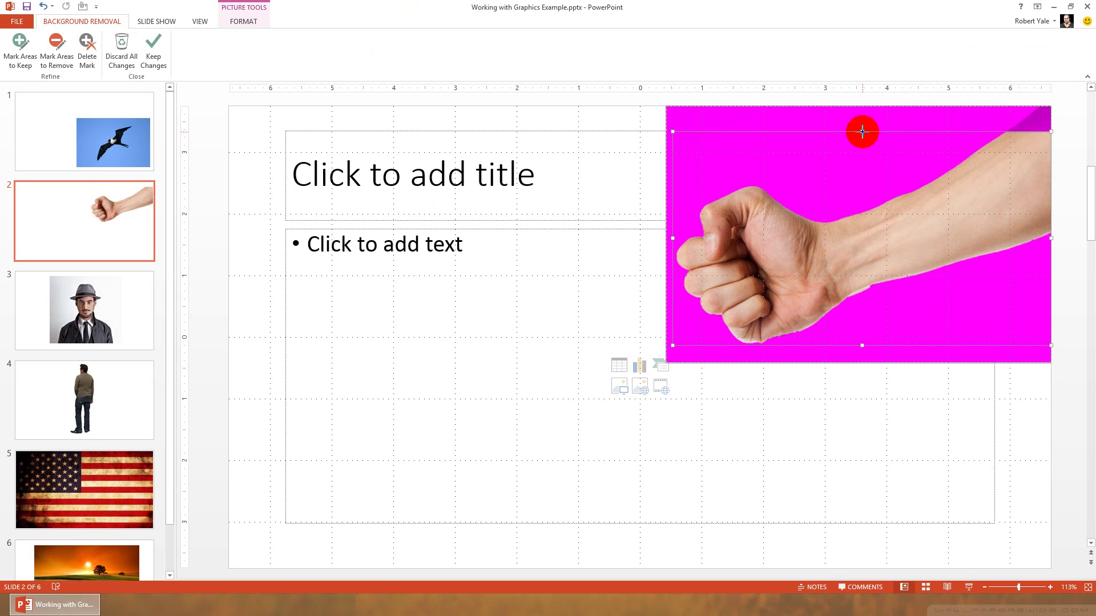
pyautogui.moveTo(862, 131); pyautogui.dragTo(866, 102)
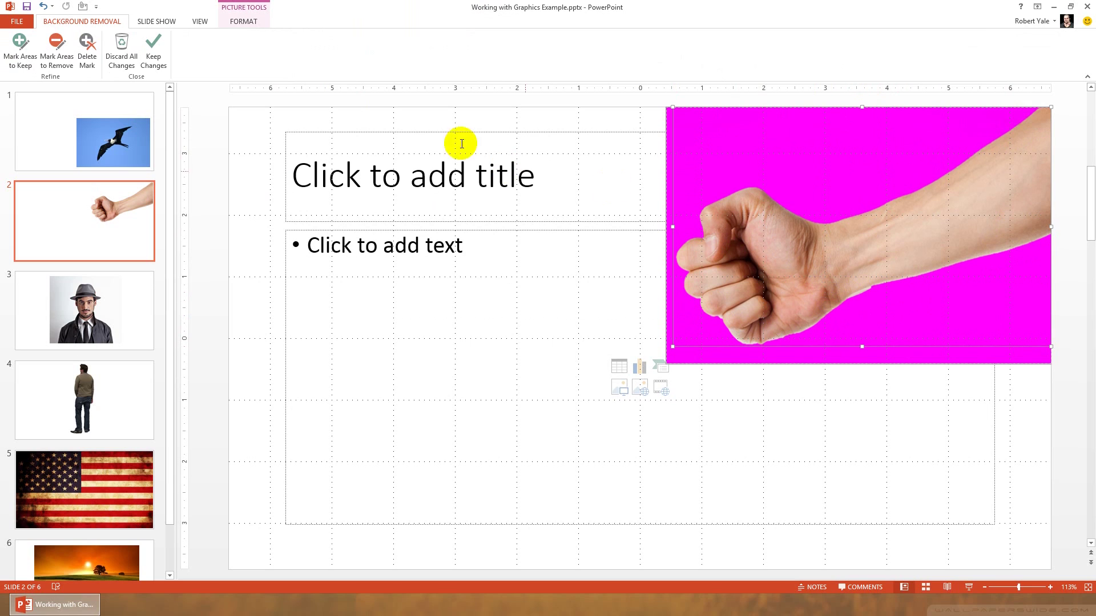
# Mark leftover spots below the fist and above the arm for removal, then keep the changes.
pyautogui.click(57, 52)
pyautogui.moveTo(883, 300)
pyautogui.mouseDown()
pyautogui.moveTo(862, 294)
pyautogui.moveTo(747, 347)
pyautogui.moveTo(779, 347)
pyautogui.mouseUp()
pyautogui.click(900, 172)
pyautogui.moveTo(899, 172)
pyautogui.mouseDown()
pyautogui.moveTo(889, 164)
pyautogui.moveTo(837, 174)
pyautogui.mouseUp()
pyautogui.click(174, 64)
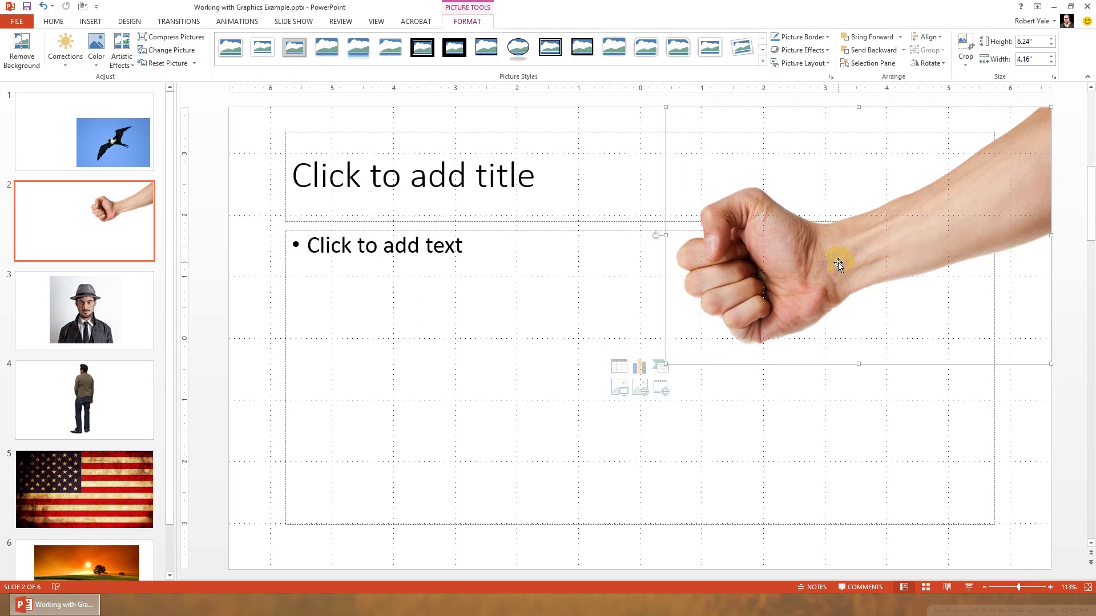
# Move the fist cutout near the slide centre and apply the Drop Shadow Rectangle style.
pyautogui.moveTo(812, 274); pyautogui.dragTo(488, 238)
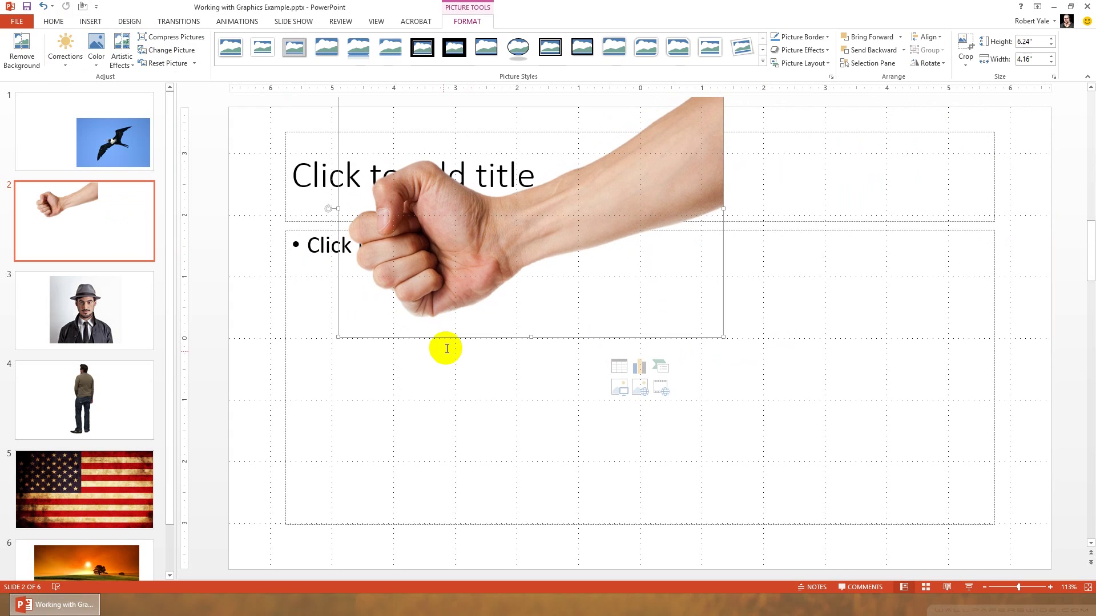
pyautogui.moveTo(491, 238); pyautogui.dragTo(734, 286)
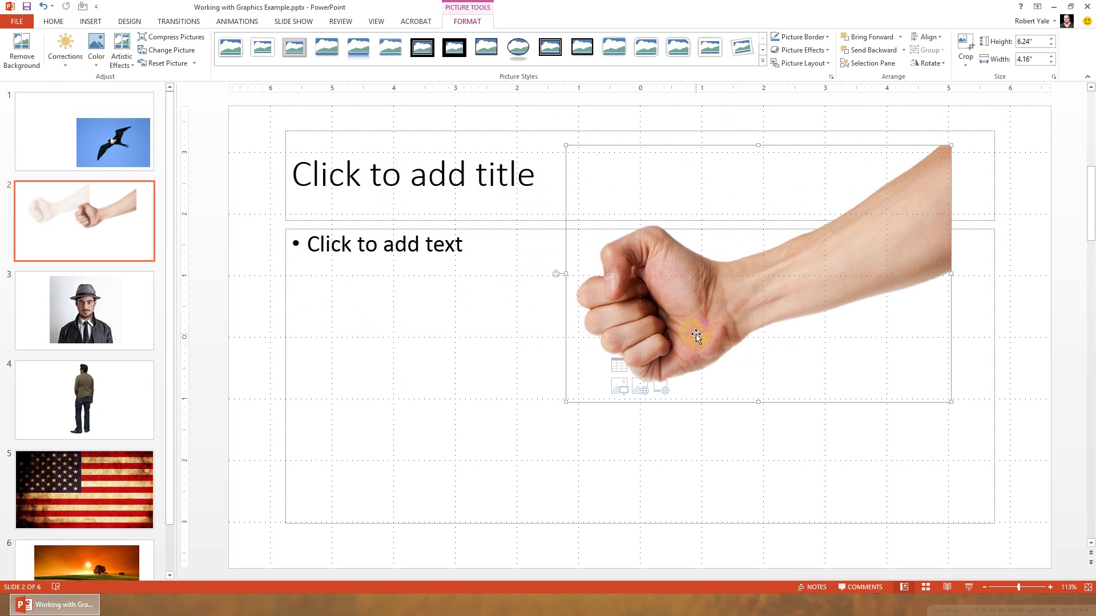
pyautogui.moveTo(880, 270); pyautogui.dragTo(742, 325)
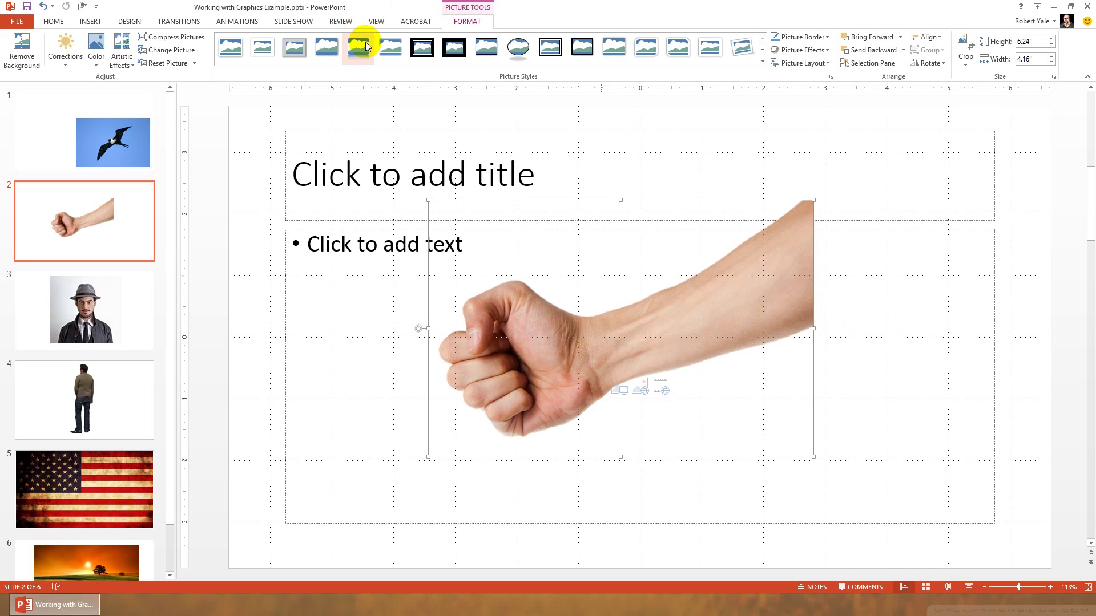
pyautogui.click(331, 48)
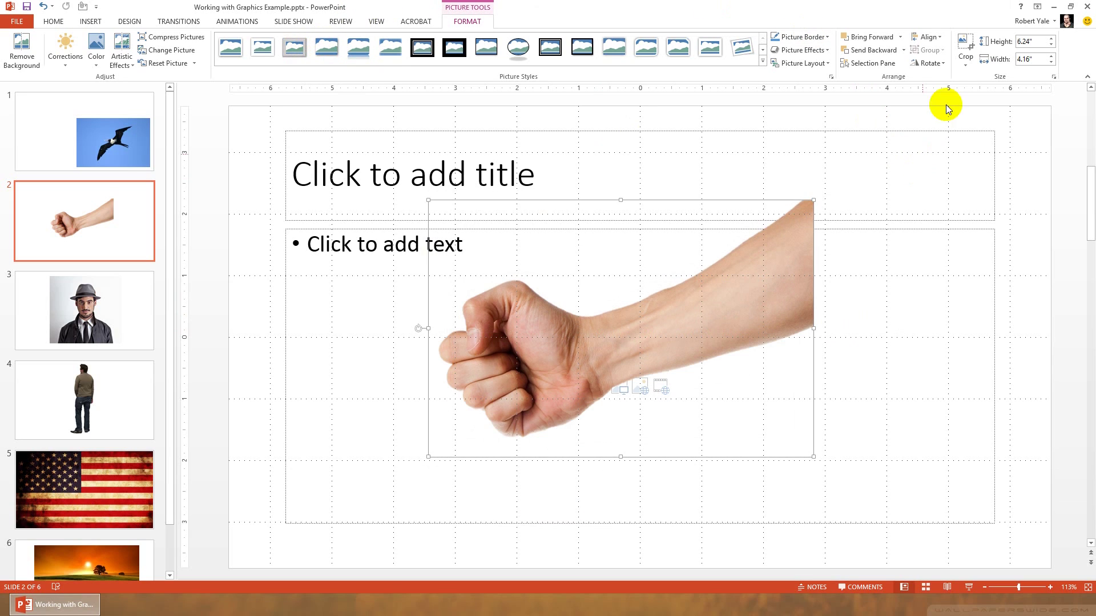
# Give the fist picture a thicker black border, move it right and down, then deselect it.
pyautogui.click(822, 38)
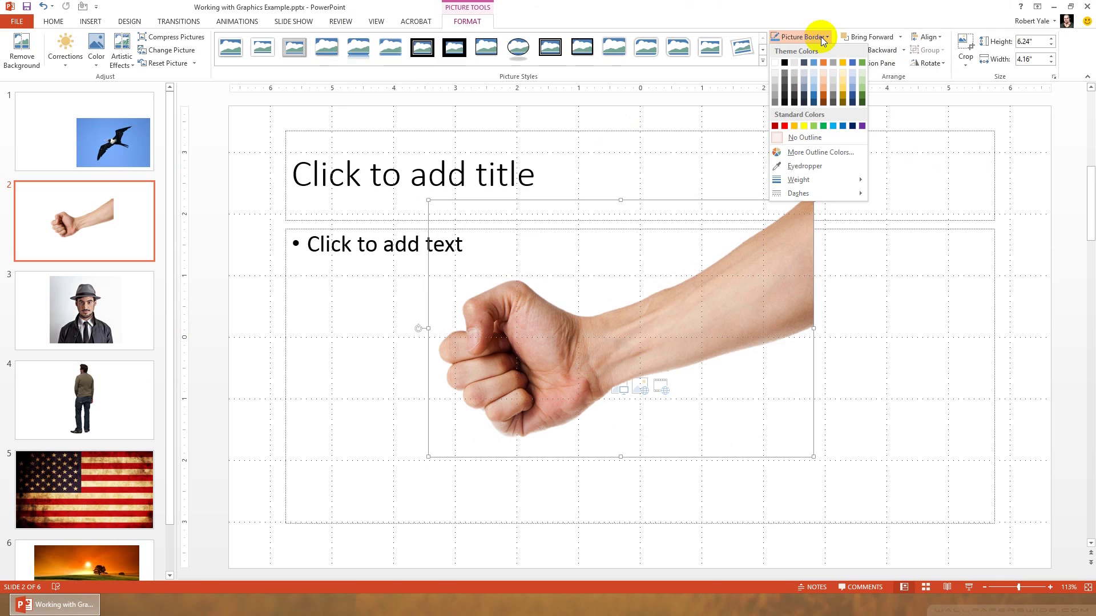
pyautogui.click(784, 63)
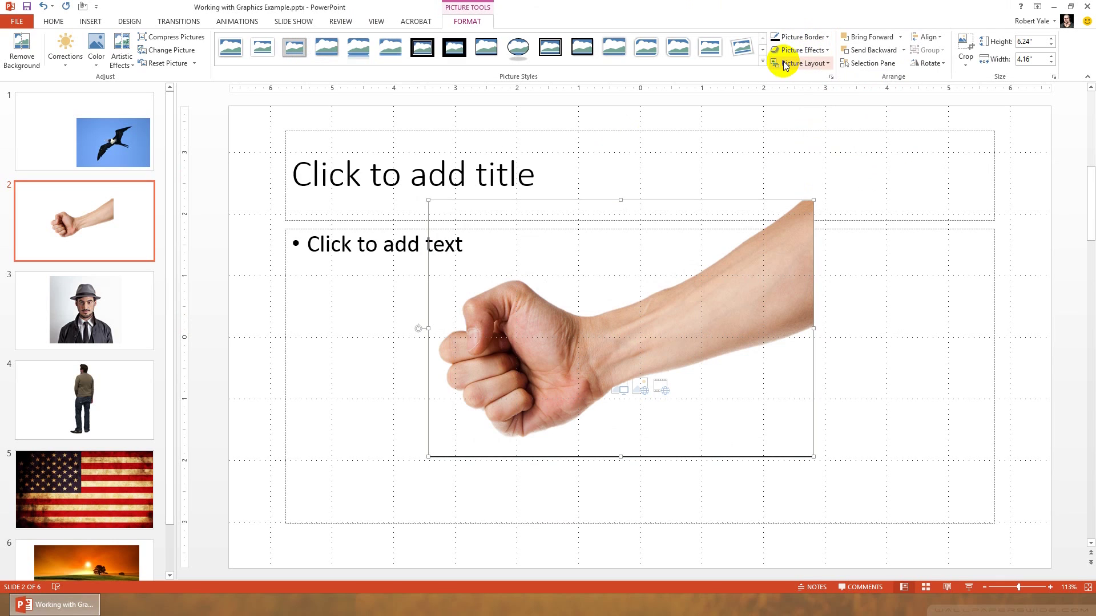
pyautogui.click(815, 36)
pyautogui.moveTo(820, 177)
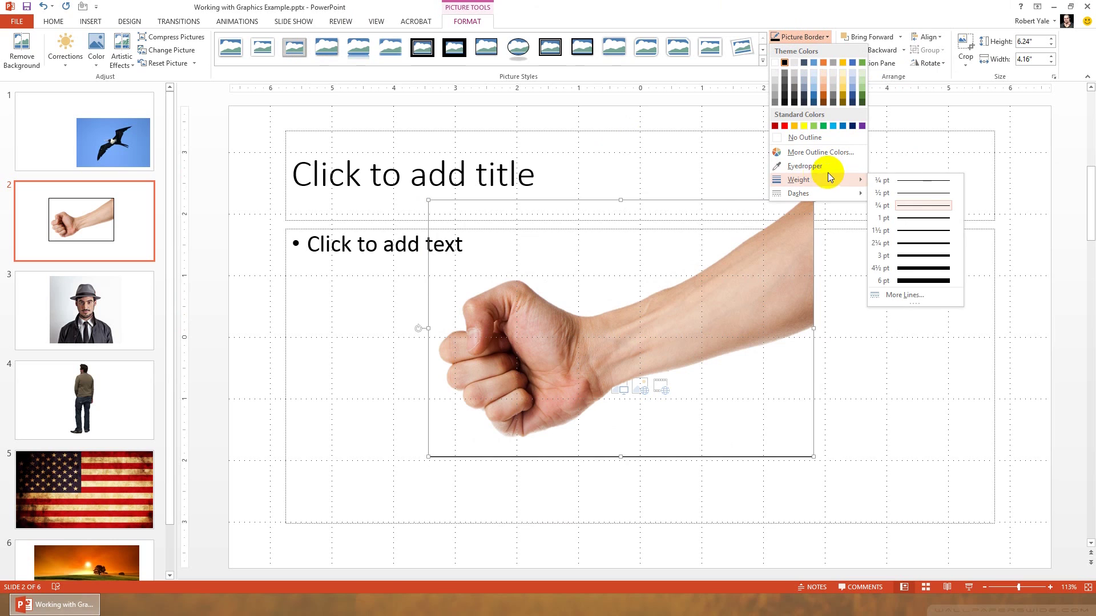
pyautogui.click(920, 245)
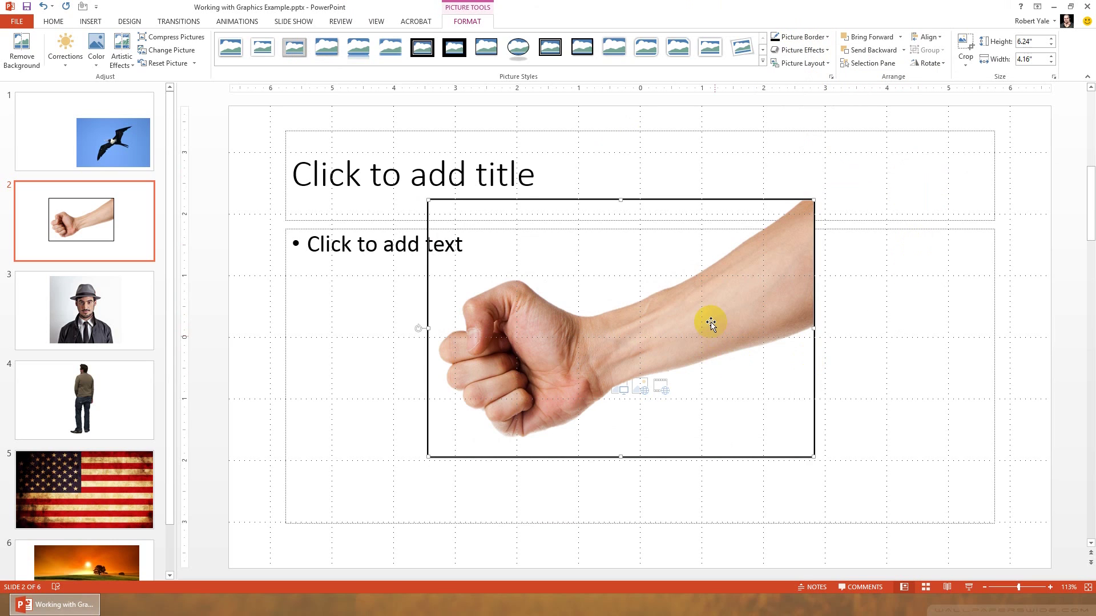
pyautogui.moveTo(710, 318); pyautogui.dragTo(873, 373)
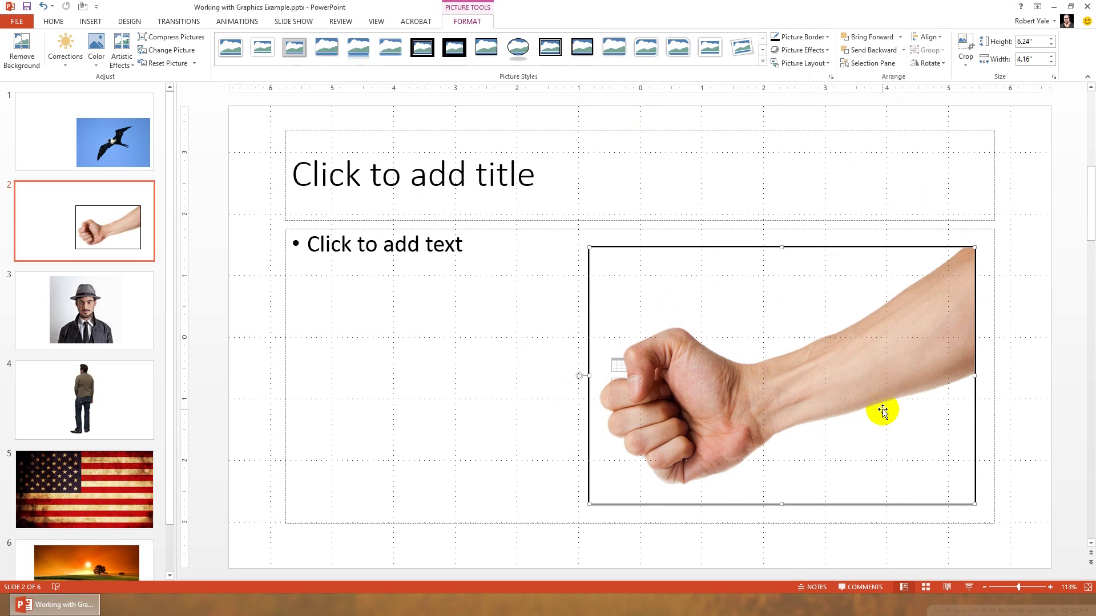
pyautogui.click(1019, 461)
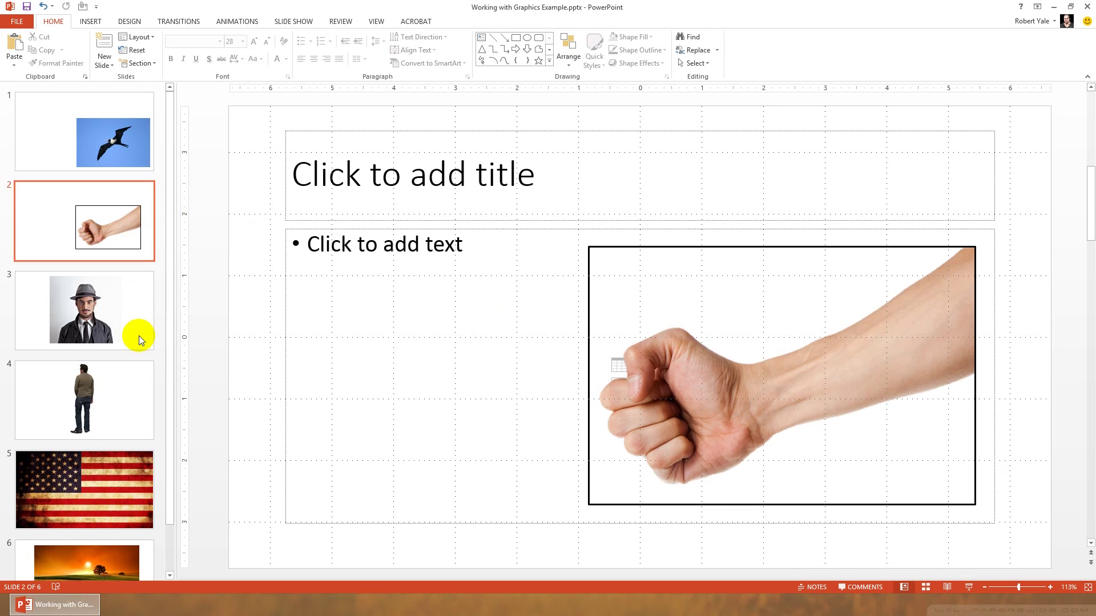
# Go to slide 3 and drag the man-in-hat photo left over the title and text placeholders.
pyautogui.click(100, 321)
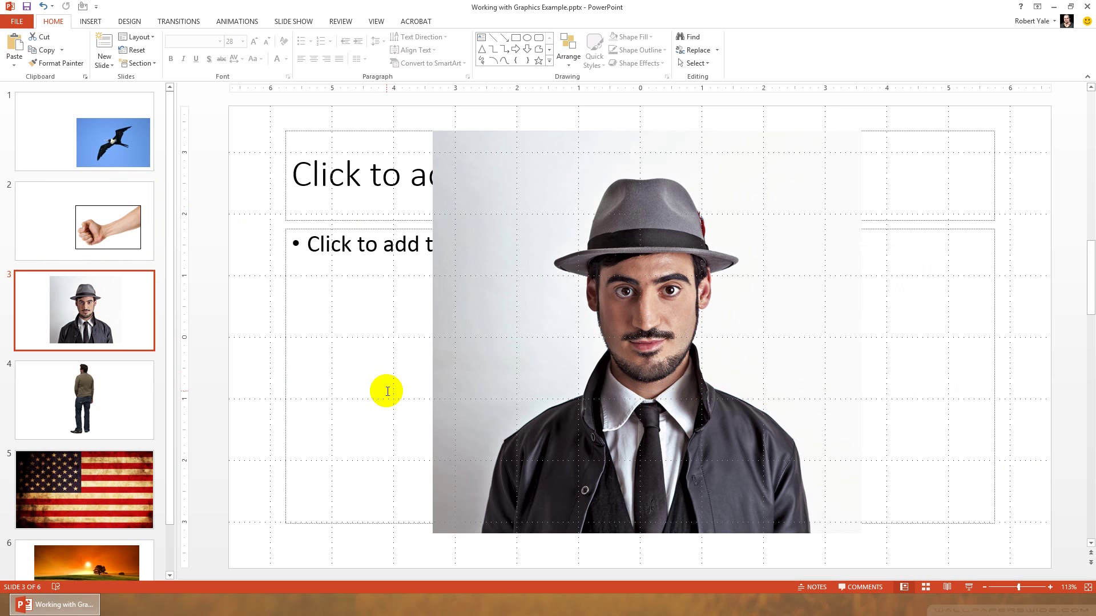
pyautogui.moveTo(709, 467); pyautogui.dragTo(860, 468)
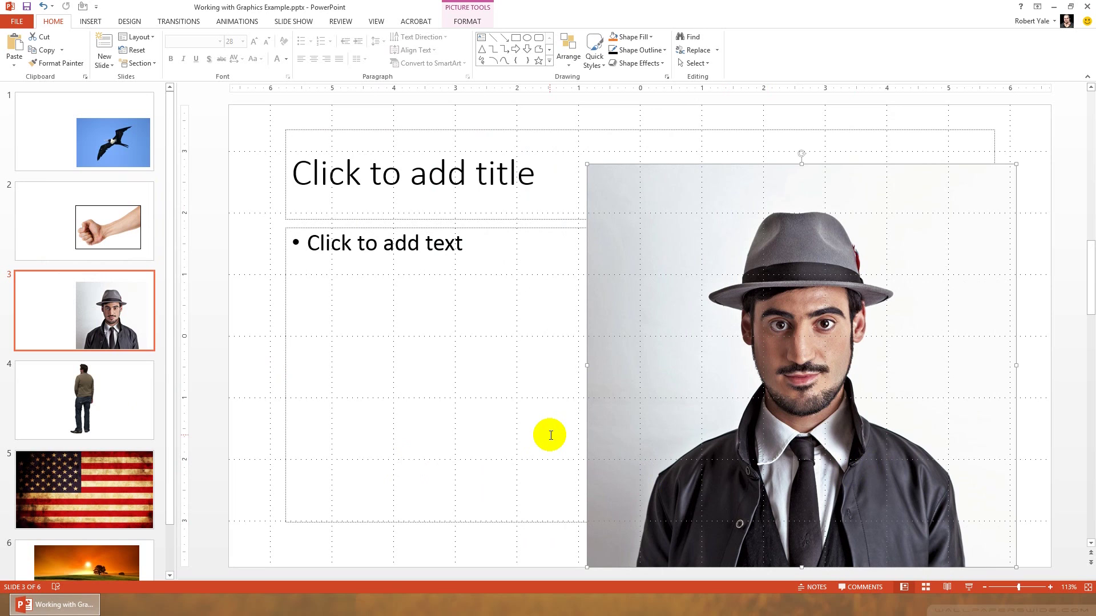
pyautogui.moveTo(724, 448); pyautogui.dragTo(543, 516)
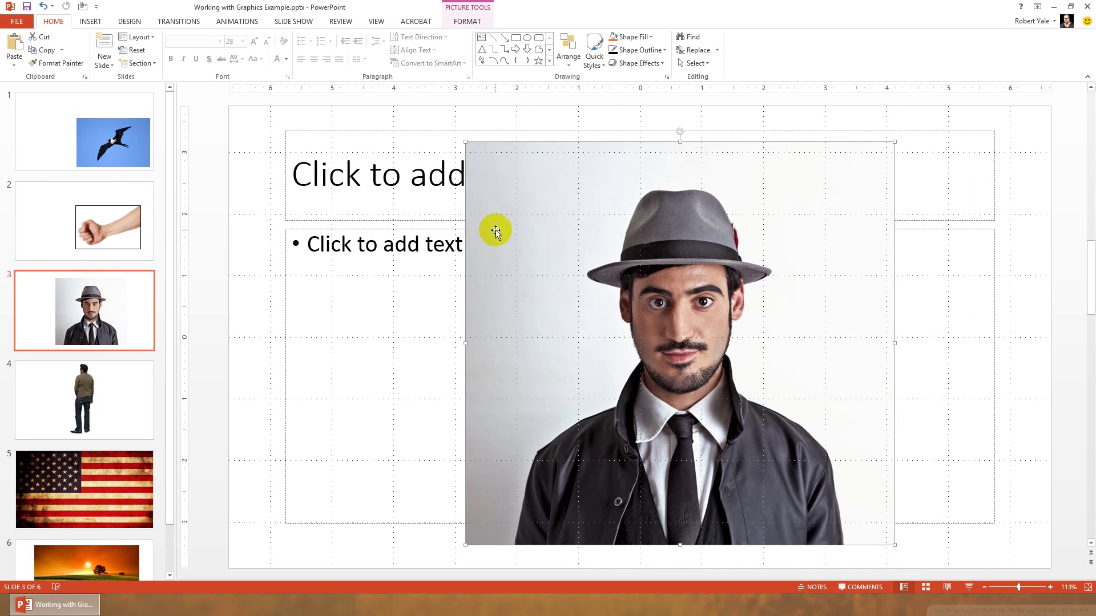
# Remove the photo's grey background, extending the kept area downward and marking the collar and tie to keep.
pyautogui.click(467, 21)
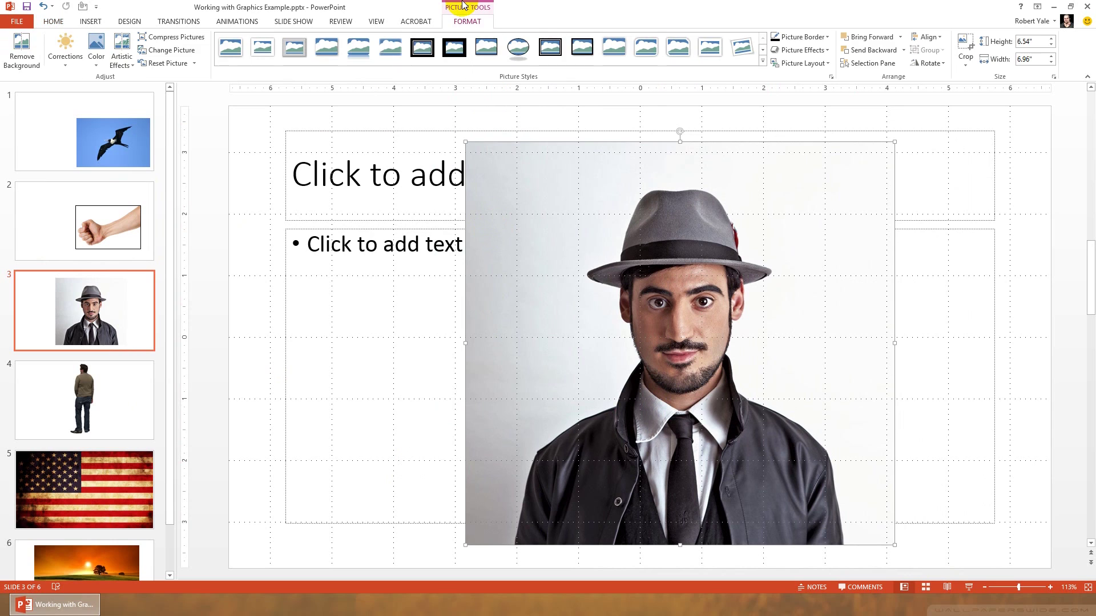
pyautogui.click(21, 55)
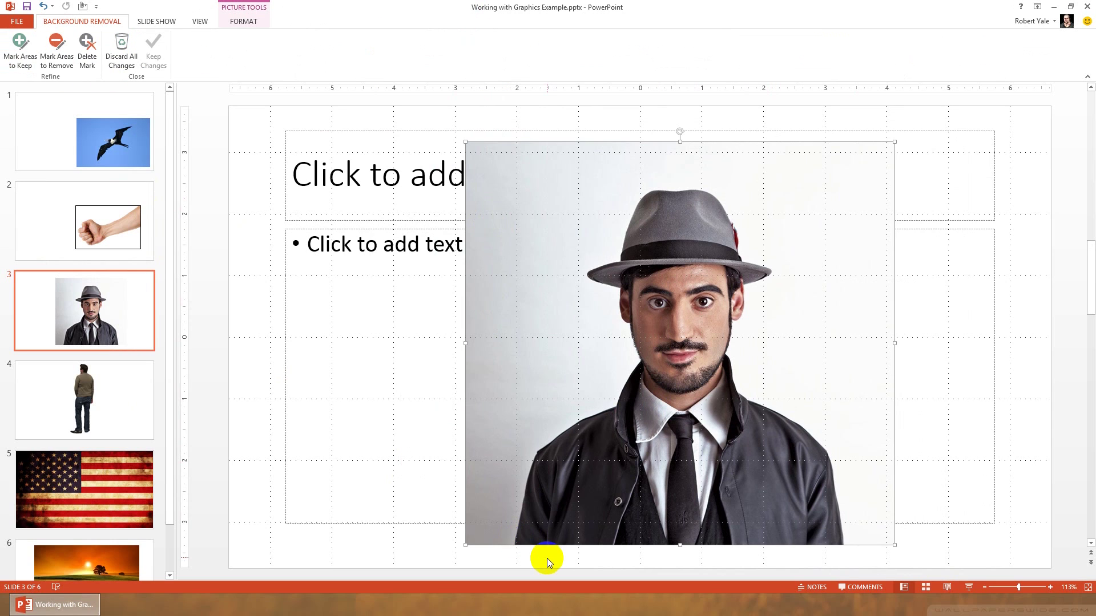
pyautogui.moveTo(679, 506); pyautogui.dragTo(676, 547)
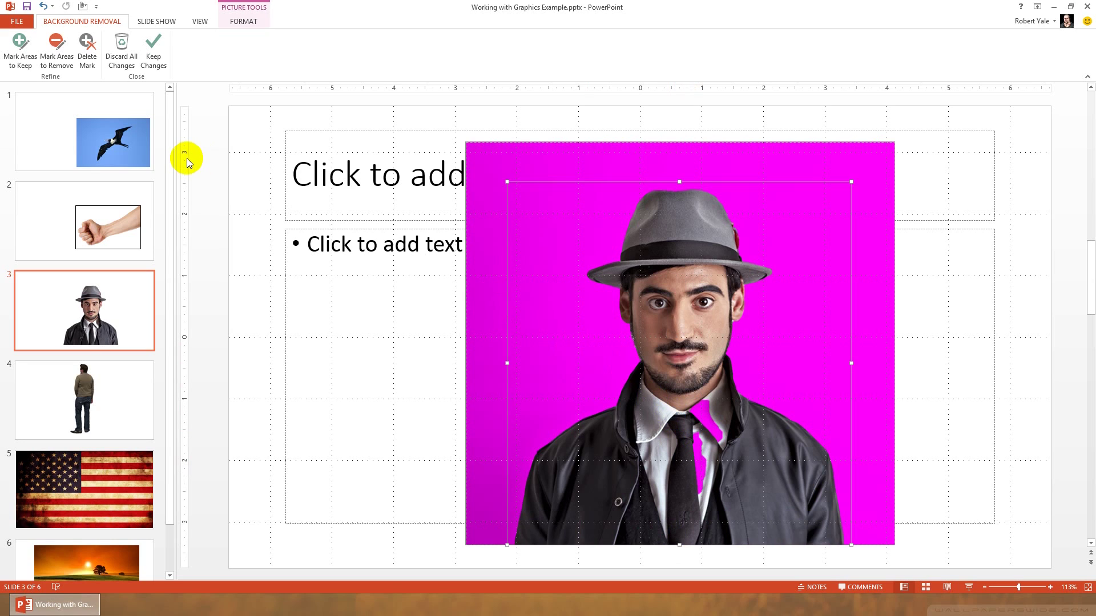
pyautogui.click(20, 46)
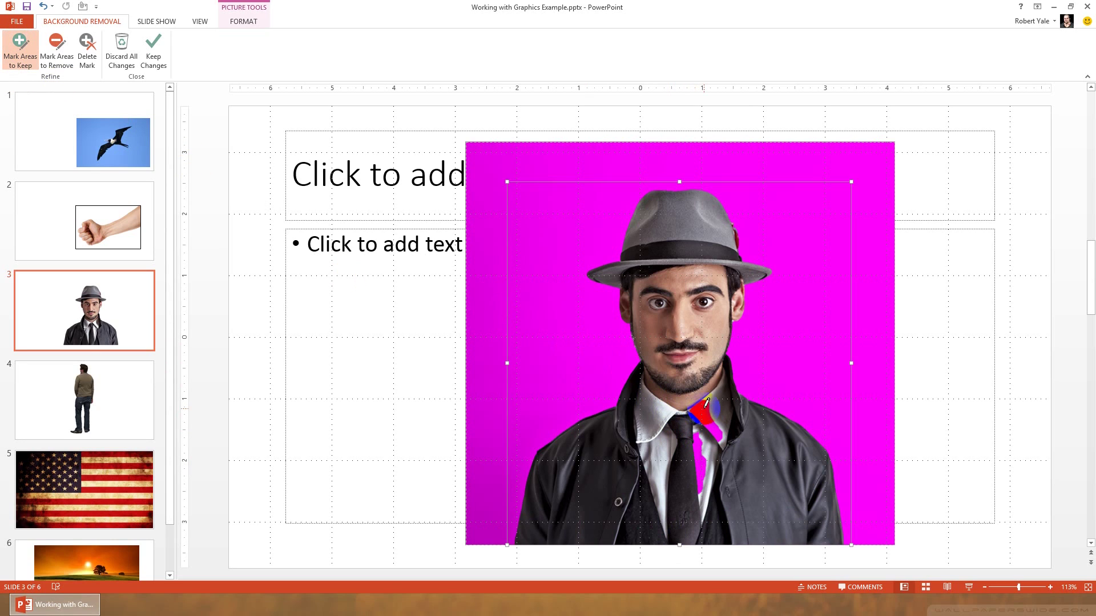
pyautogui.moveTo(693, 406); pyautogui.dragTo(724, 443)
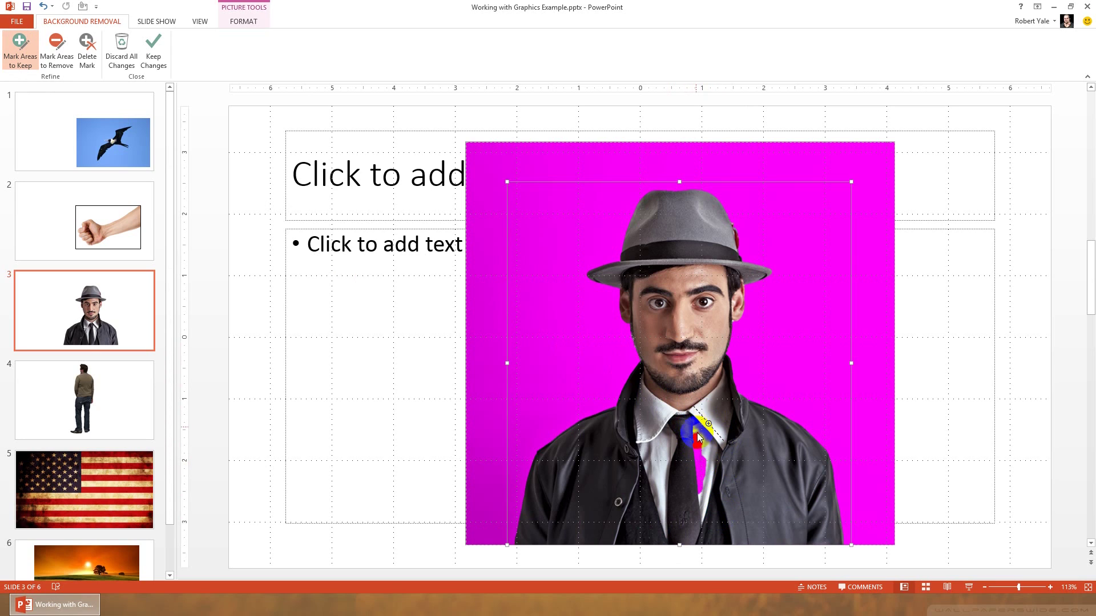
pyautogui.moveTo(700, 496); pyautogui.dragTo(701, 498)
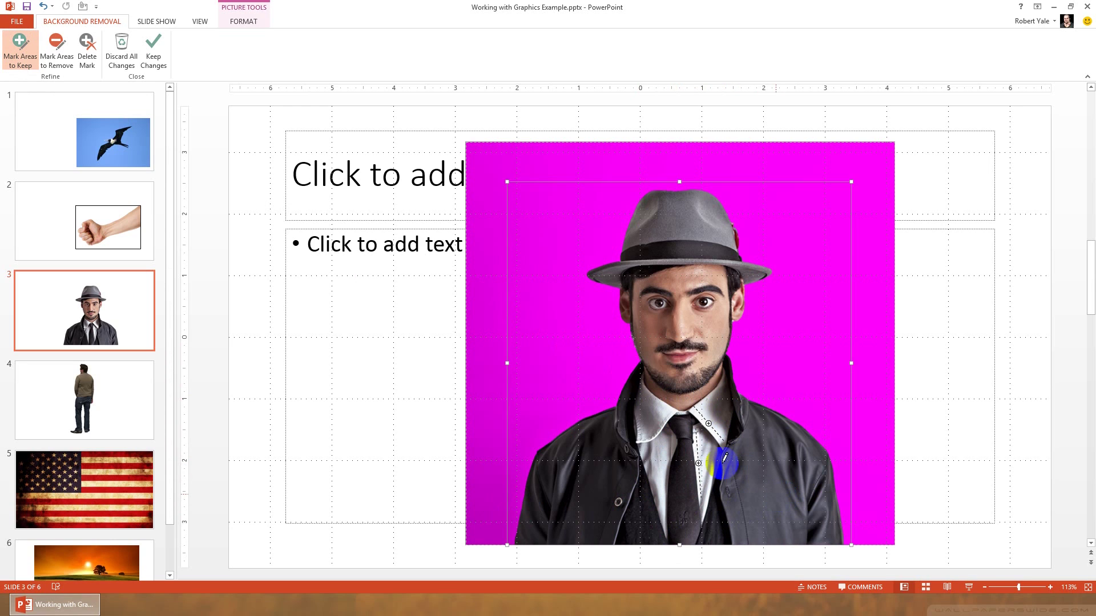
pyautogui.click(162, 54)
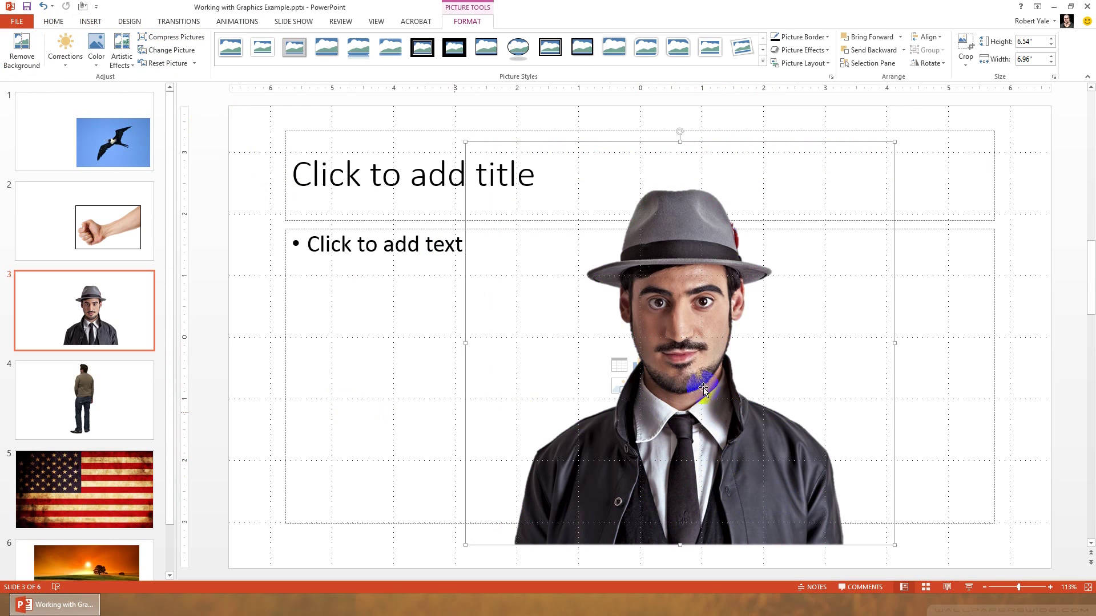
# Drag the cut-out man around the slide and settle him slightly right of centre.
pyautogui.click(688, 428)
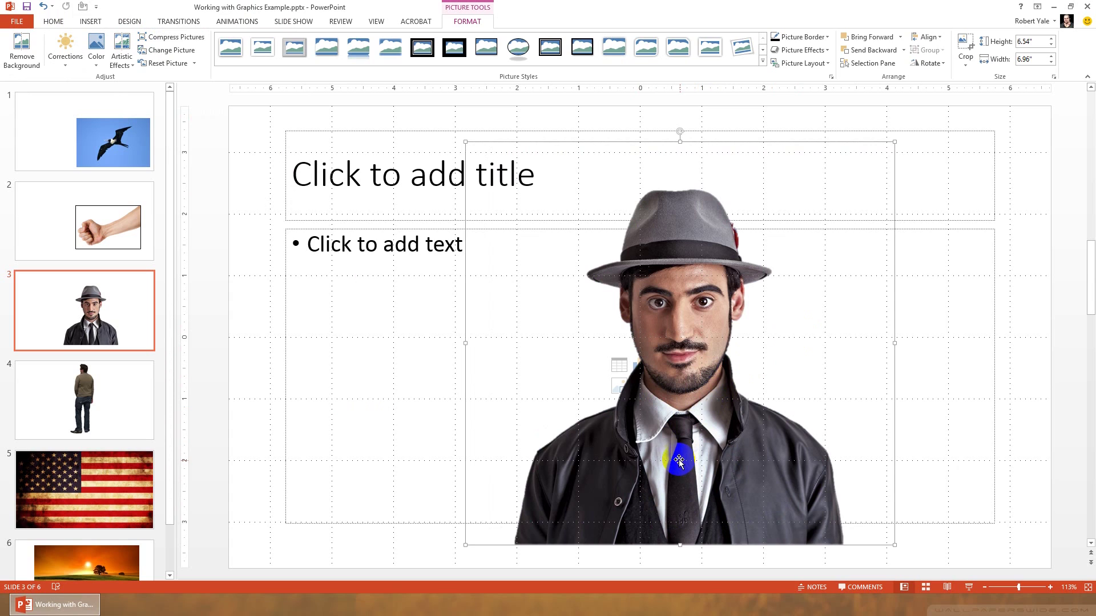
pyautogui.moveTo(679, 456); pyautogui.dragTo(851, 472)
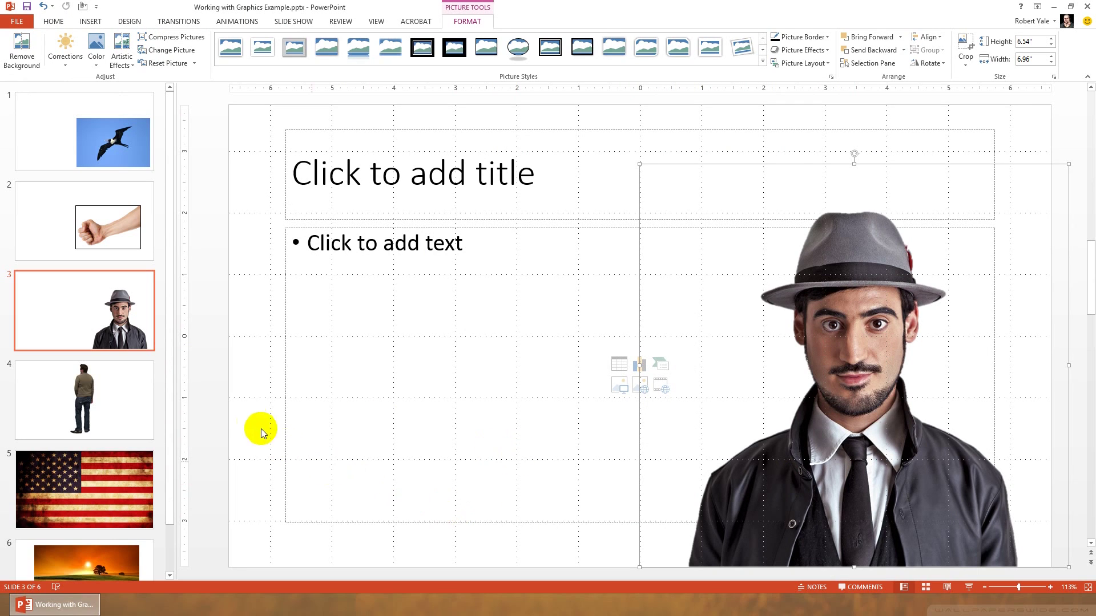
pyautogui.click(845, 380)
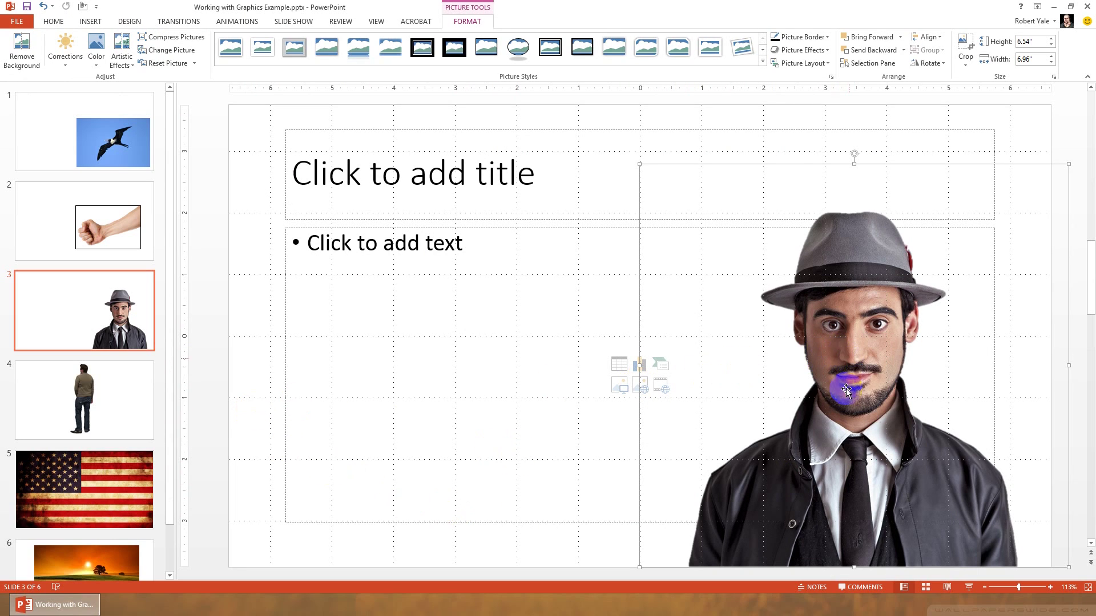
pyautogui.moveTo(860, 405); pyautogui.dragTo(670, 344)
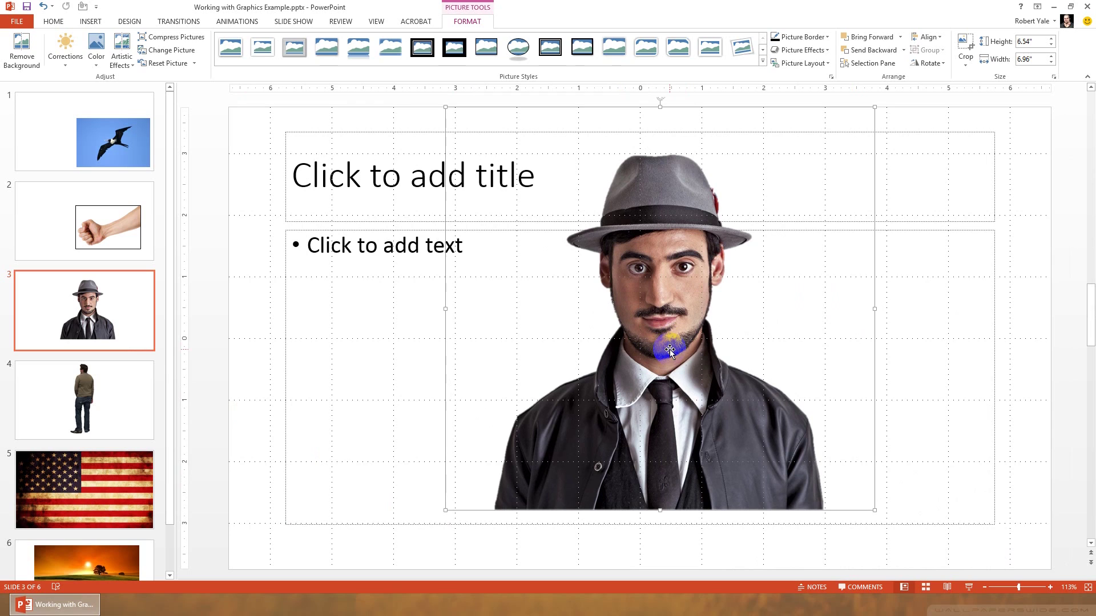
pyautogui.click(752, 354)
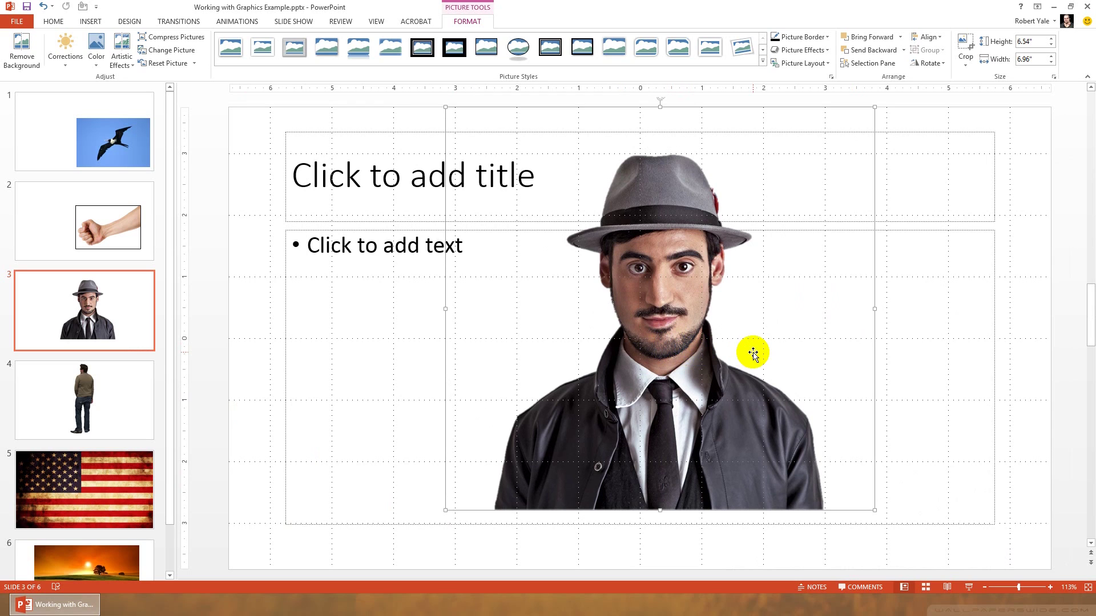
pyautogui.moveTo(636, 294); pyautogui.dragTo(724, 337)
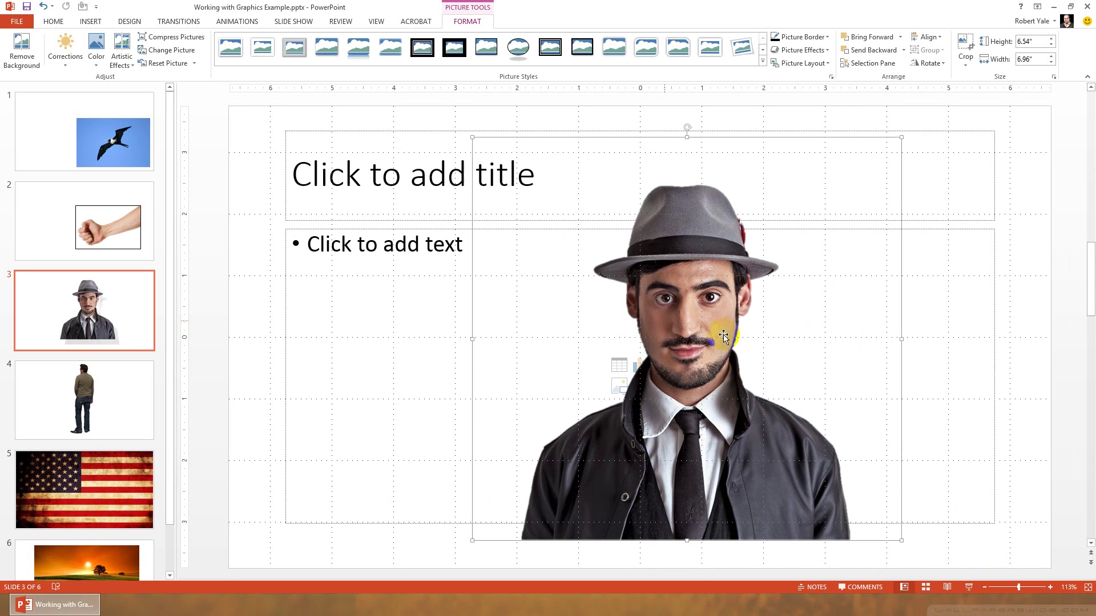
pyautogui.click(823, 354)
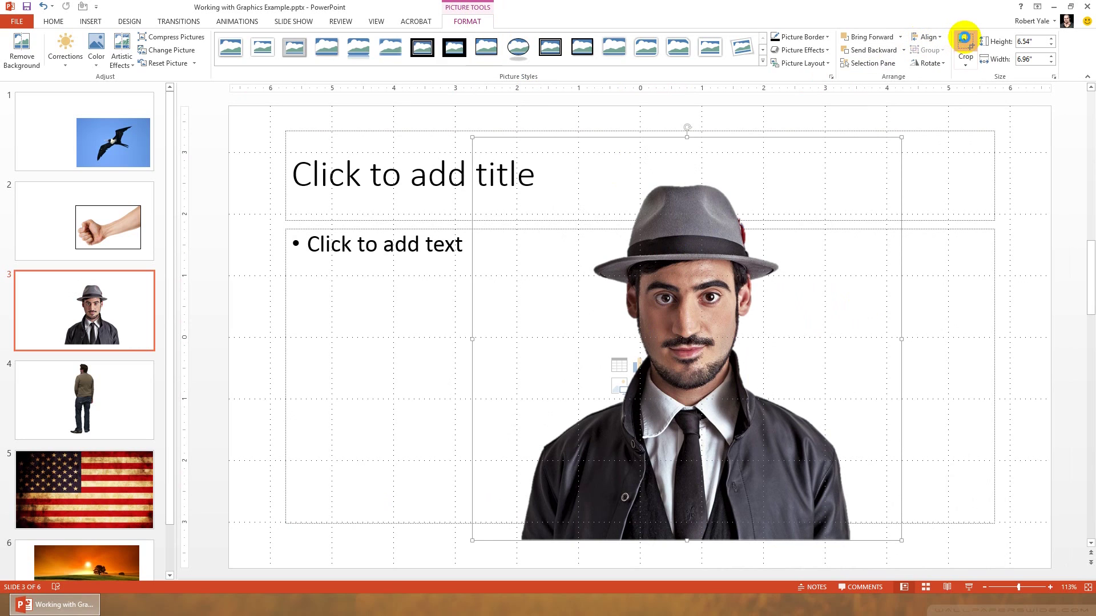
pyautogui.click(965, 42)
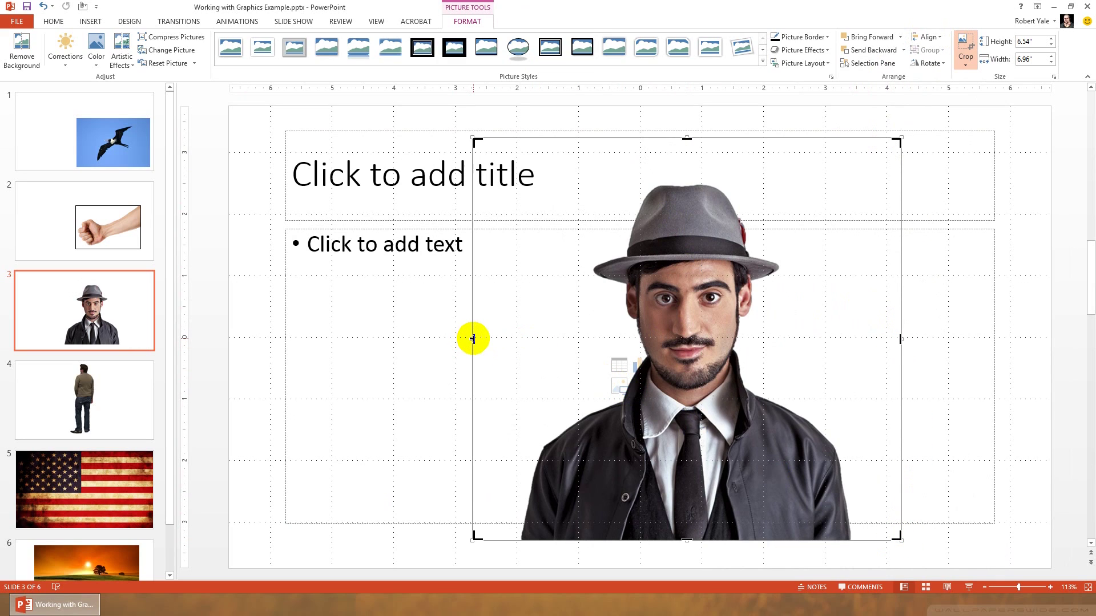
# Crop the man to head and shoulders (3.44" by 3.09") and move him to the bottom-right corner.
pyautogui.moveTo(475, 339); pyautogui.dragTo(513, 340)
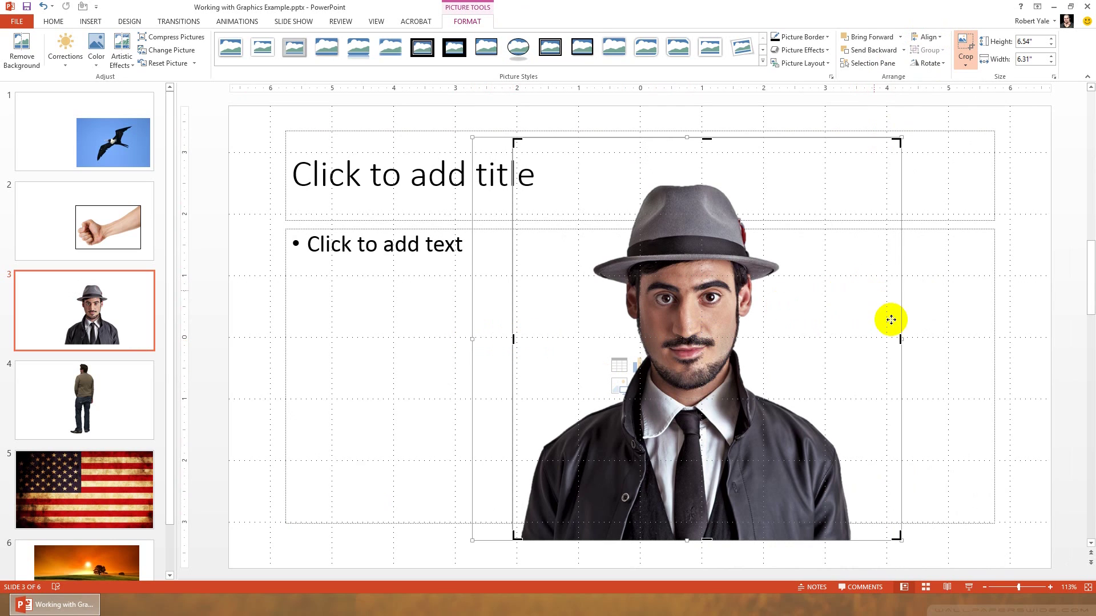
pyautogui.moveTo(896, 341); pyautogui.dragTo(851, 348)
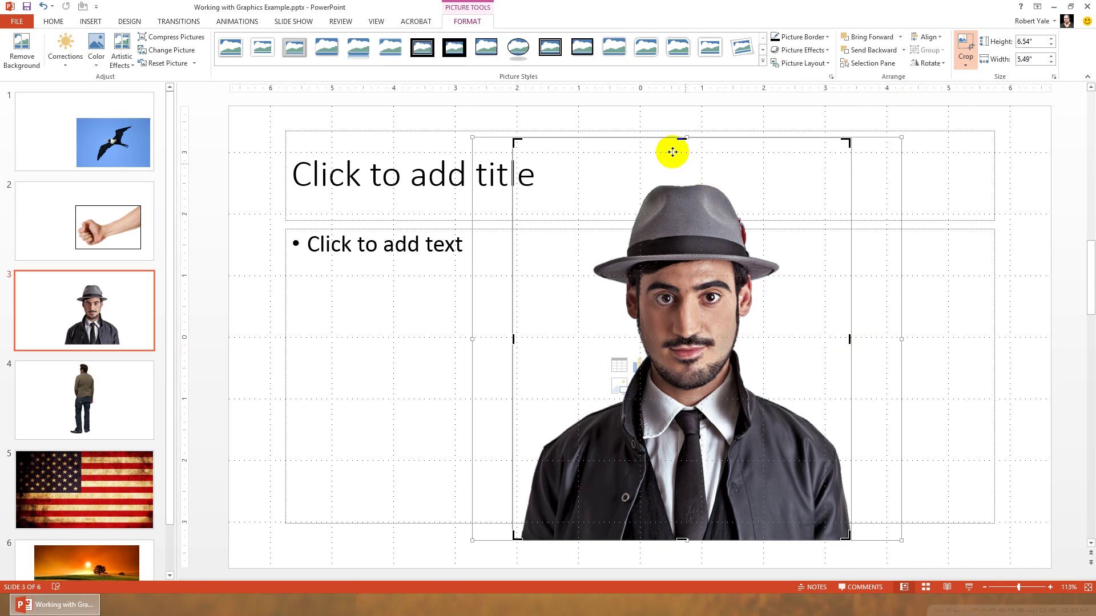
pyautogui.moveTo(678, 137); pyautogui.dragTo(672, 182)
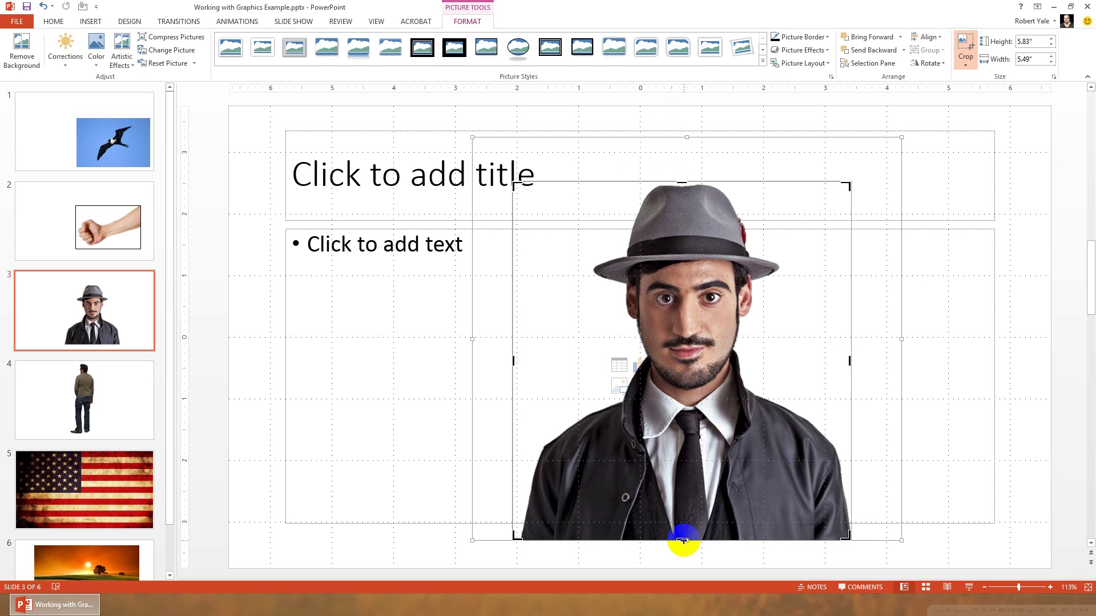
pyautogui.moveTo(683, 541); pyautogui.dragTo(691, 394)
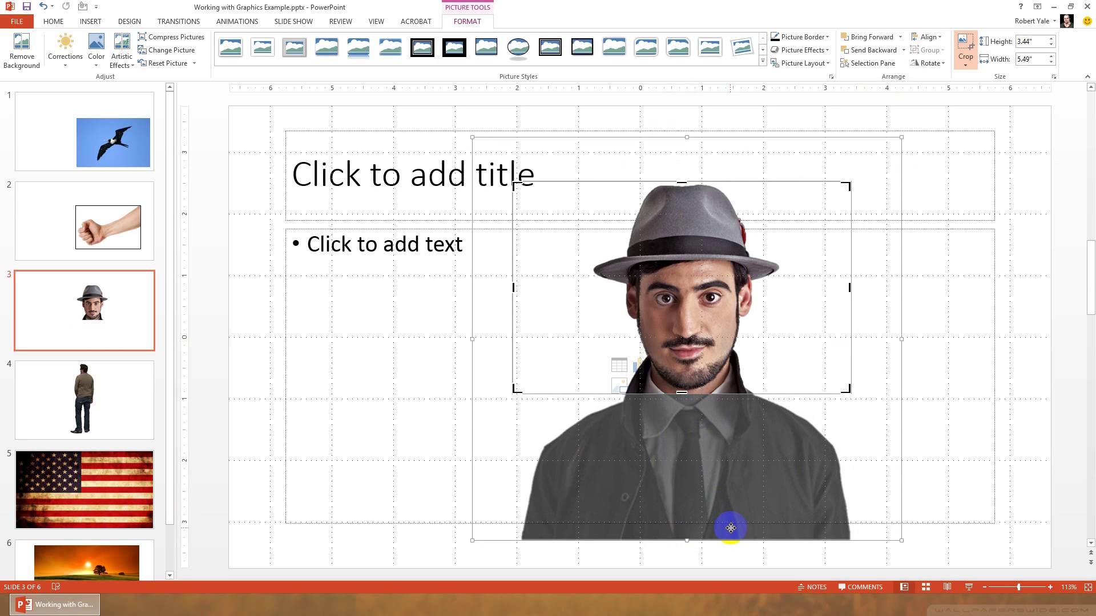
pyautogui.moveTo(846, 287); pyautogui.dragTo(780, 296)
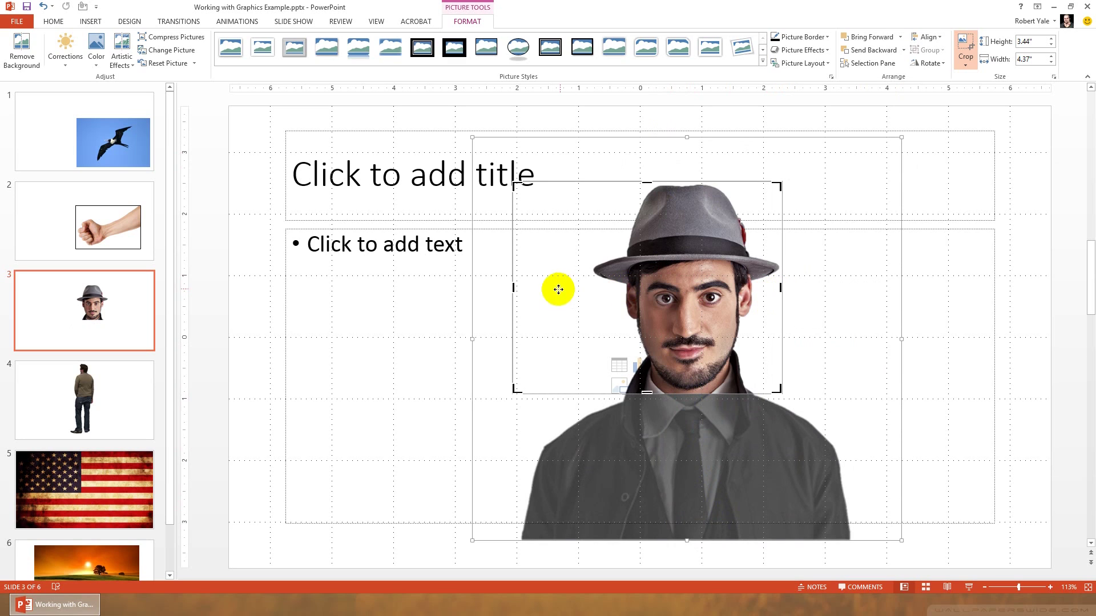
pyautogui.moveTo(513, 286); pyautogui.dragTo(592, 286)
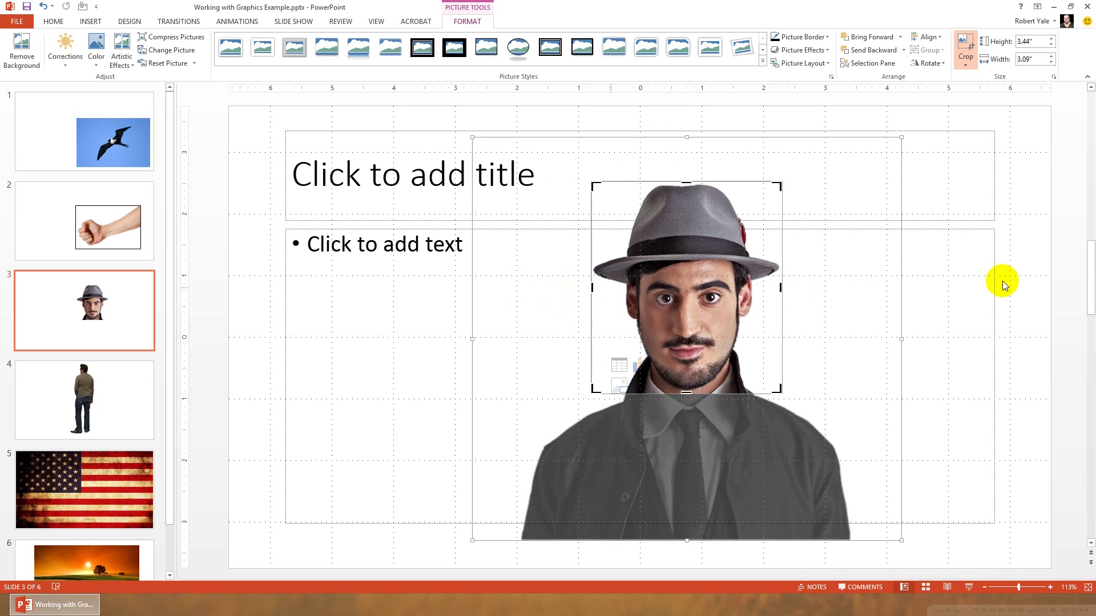
pyautogui.click(968, 46)
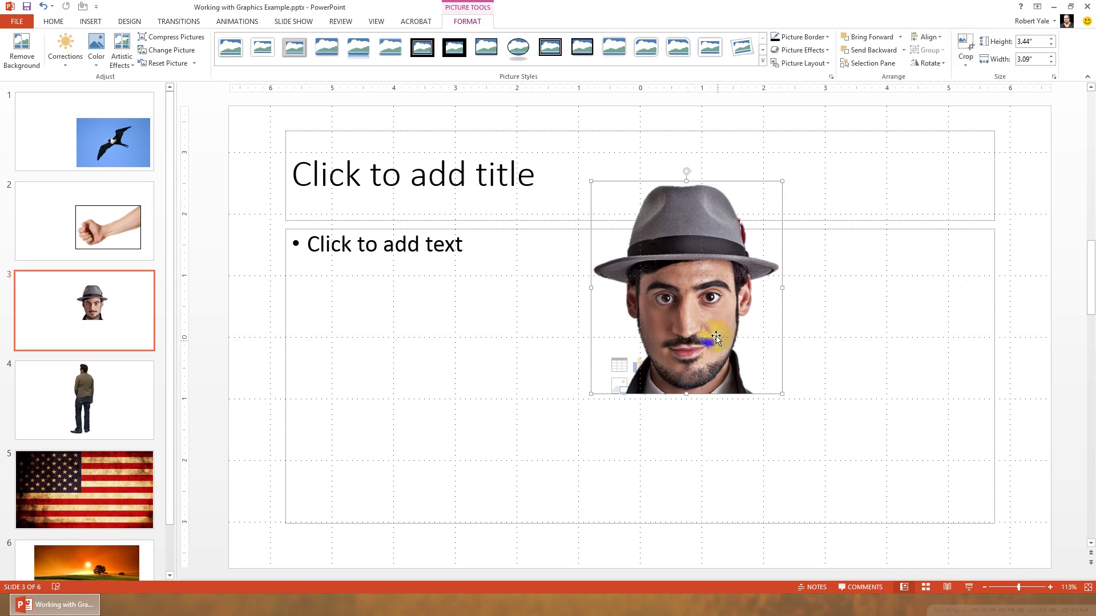
pyautogui.moveTo(673, 277); pyautogui.dragTo(947, 451)
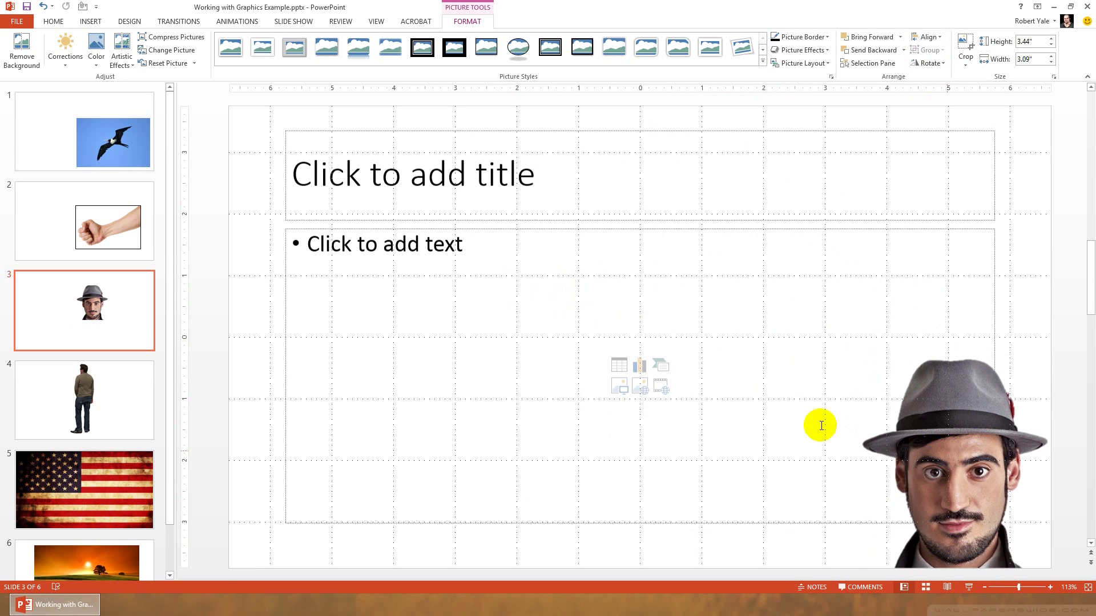
pyautogui.click(238, 247)
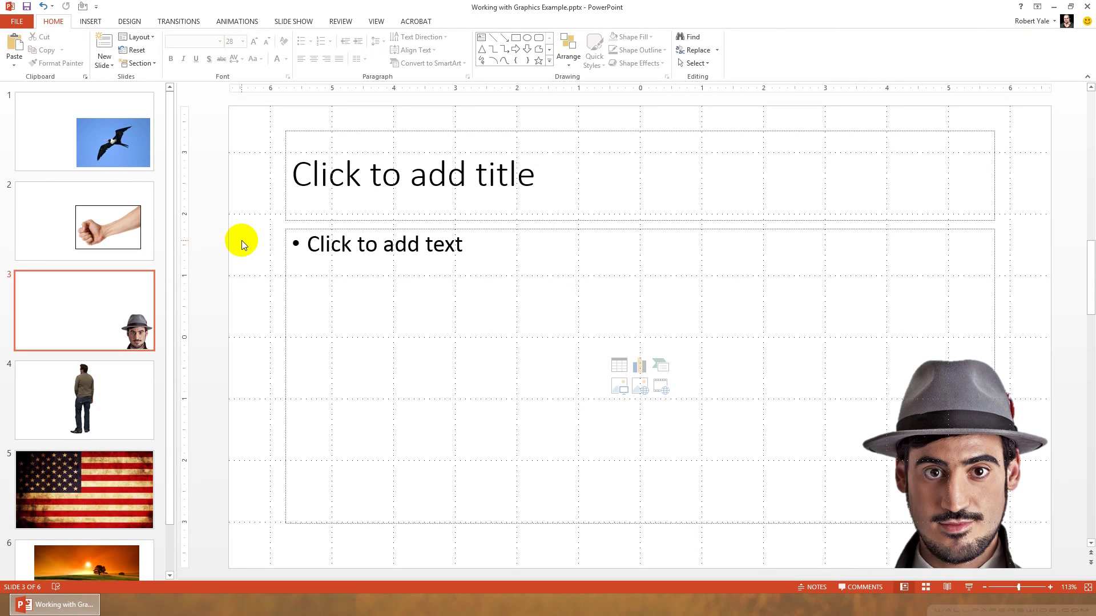
# Go to slide 4 and drag the 6.77" standing-man photo to the slide's right side.
pyautogui.click(62, 426)
pyautogui.click(643, 238)
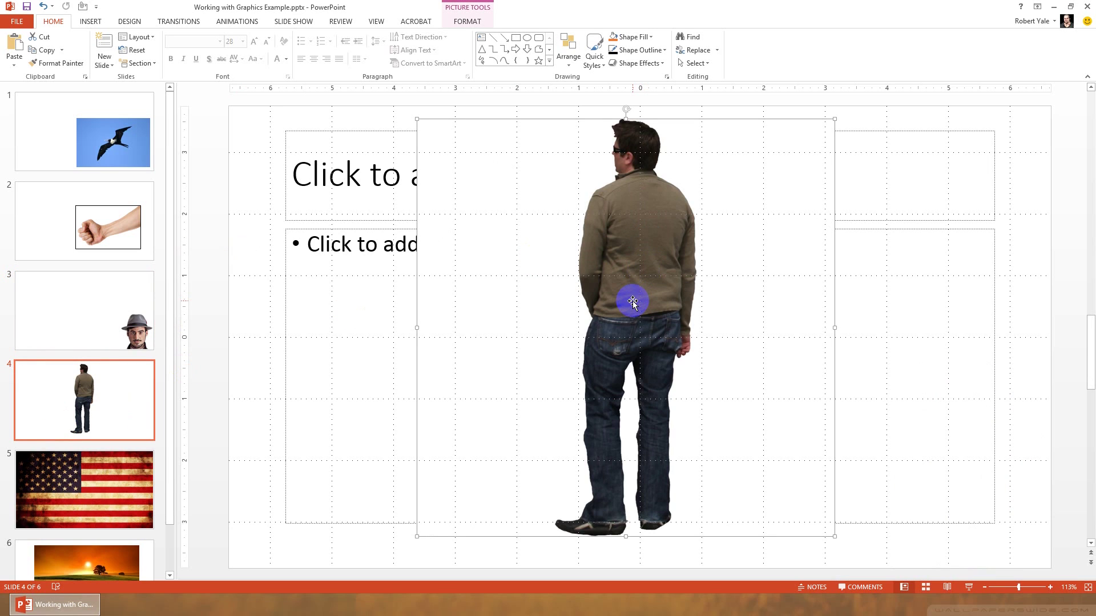
pyautogui.moveTo(632, 302); pyautogui.dragTo(816, 309)
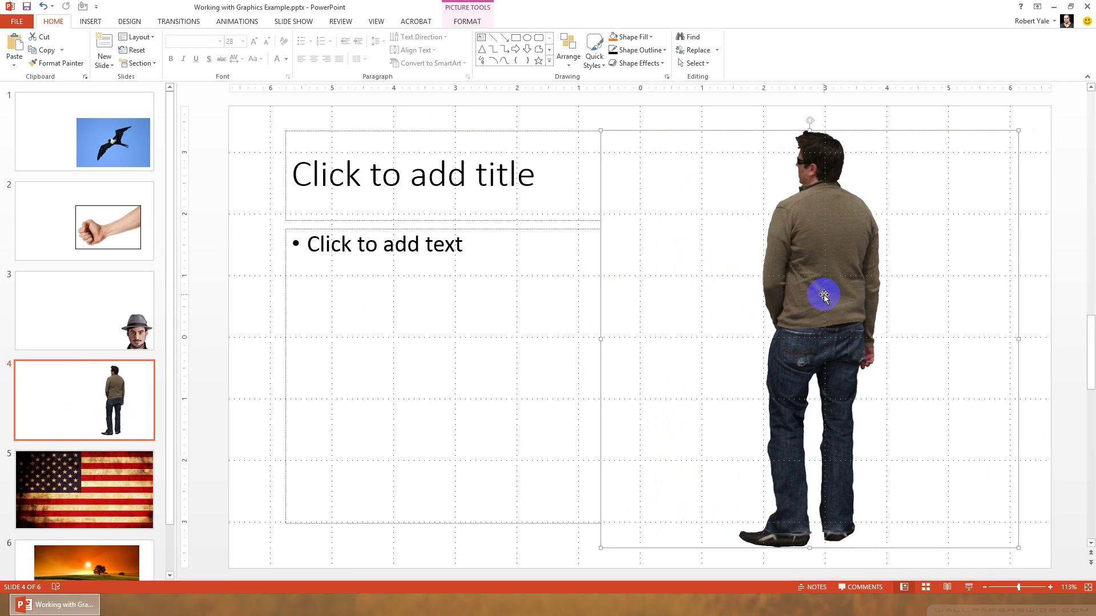
pyautogui.click(480, 13)
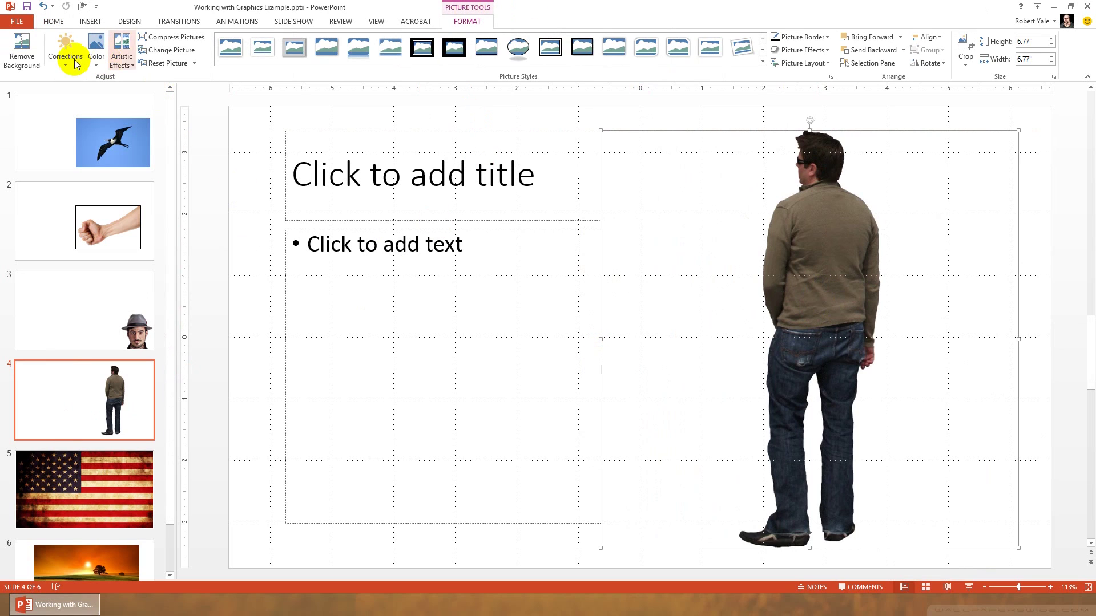
# Remove the standing man's background, stretching the kept area to include his head and boots.
pyautogui.click(29, 51)
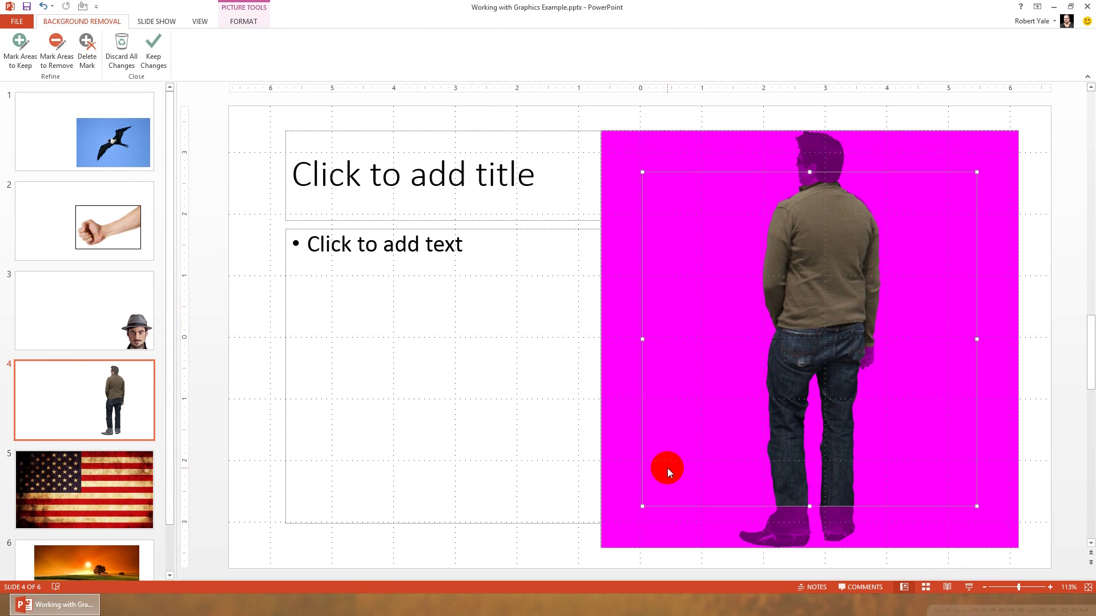
pyautogui.moveTo(810, 172); pyautogui.dragTo(812, 128)
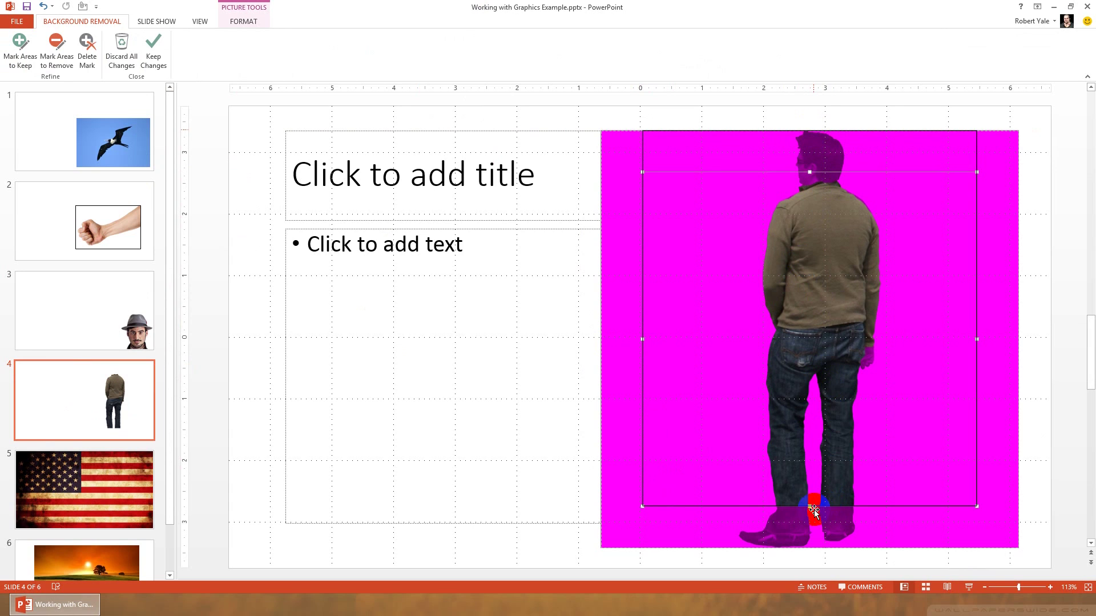
pyautogui.moveTo(810, 507)
pyautogui.mouseDown()
pyautogui.moveTo(805, 558)
pyautogui.moveTo(782, 577)
pyautogui.mouseUp()
pyautogui.click(693, 362)
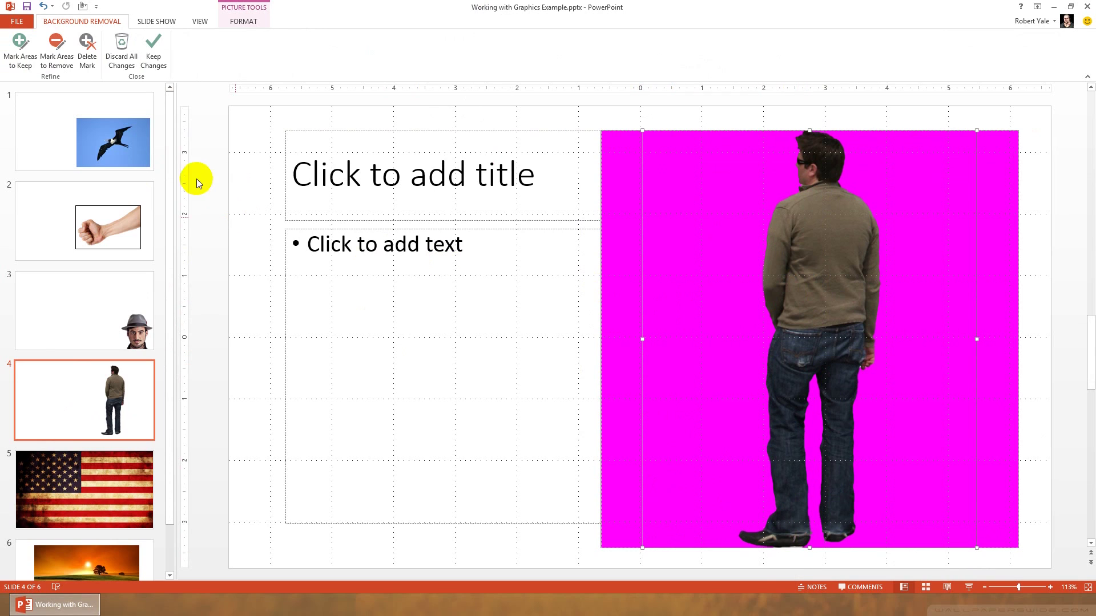
pyautogui.click(153, 46)
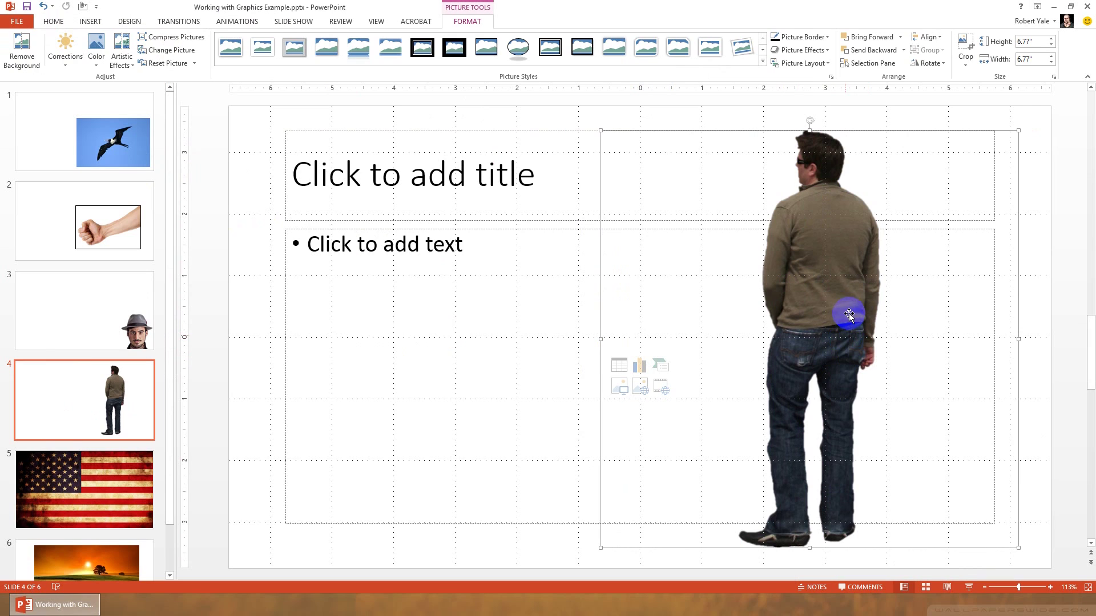
# Flip the man picture horizontally and drag it to the slide's left edge.
pyautogui.click(929, 64)
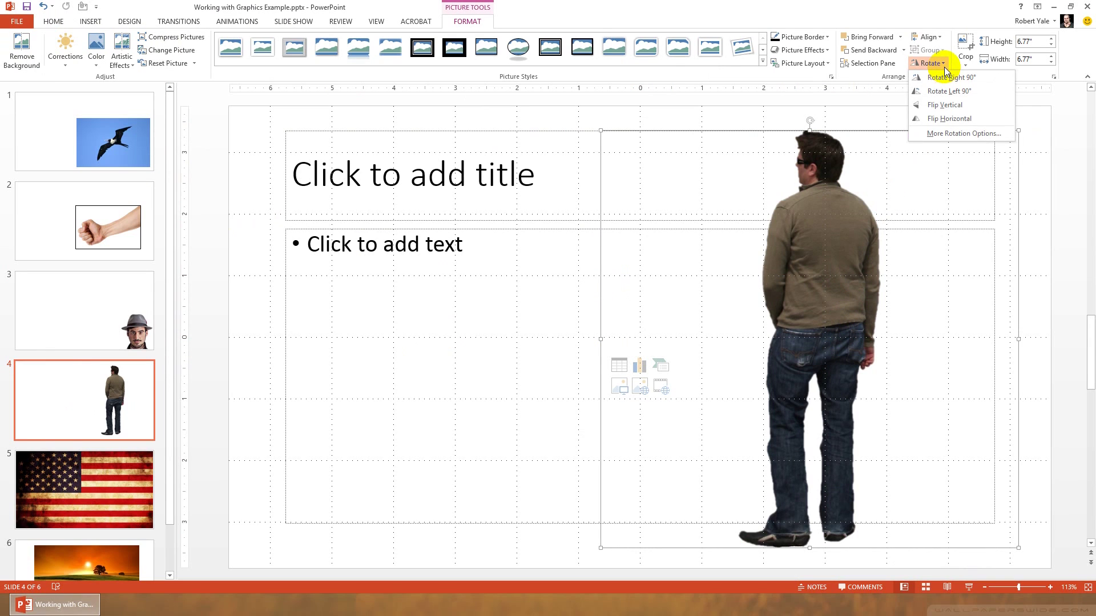
pyautogui.click(946, 119)
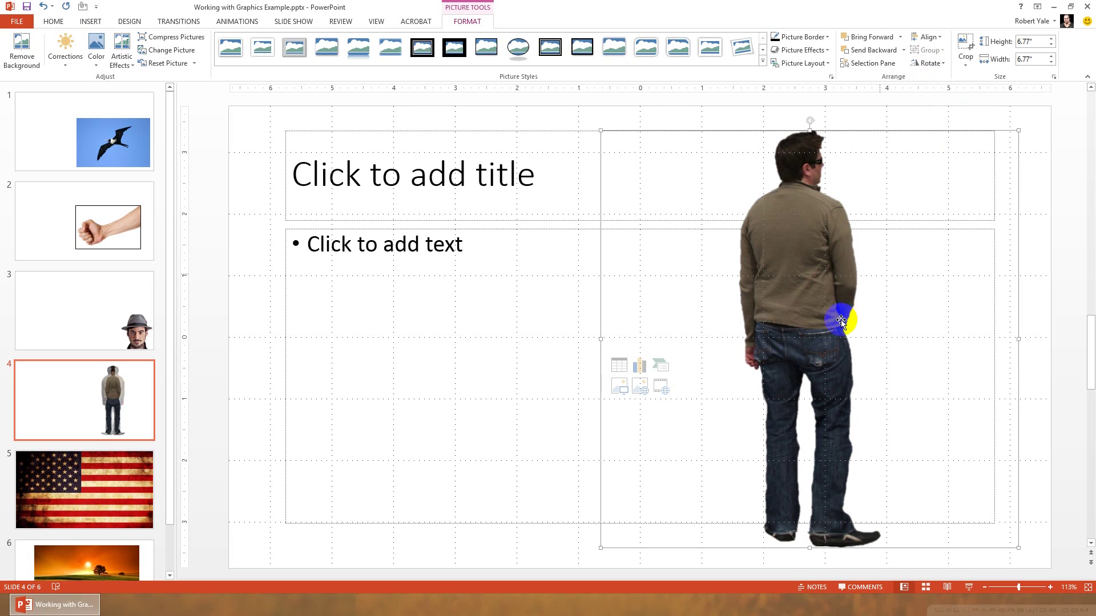
pyautogui.moveTo(809, 318); pyautogui.dragTo(308, 337)
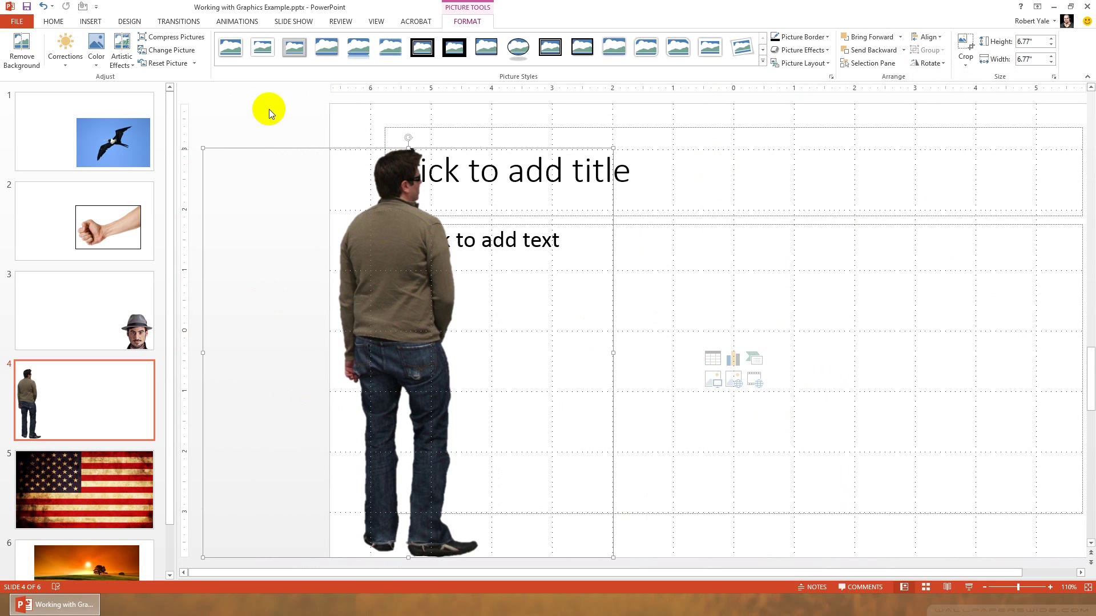
# Select the flag slide 5 and switch its layout to Title Slide.
pyautogui.click(131, 460)
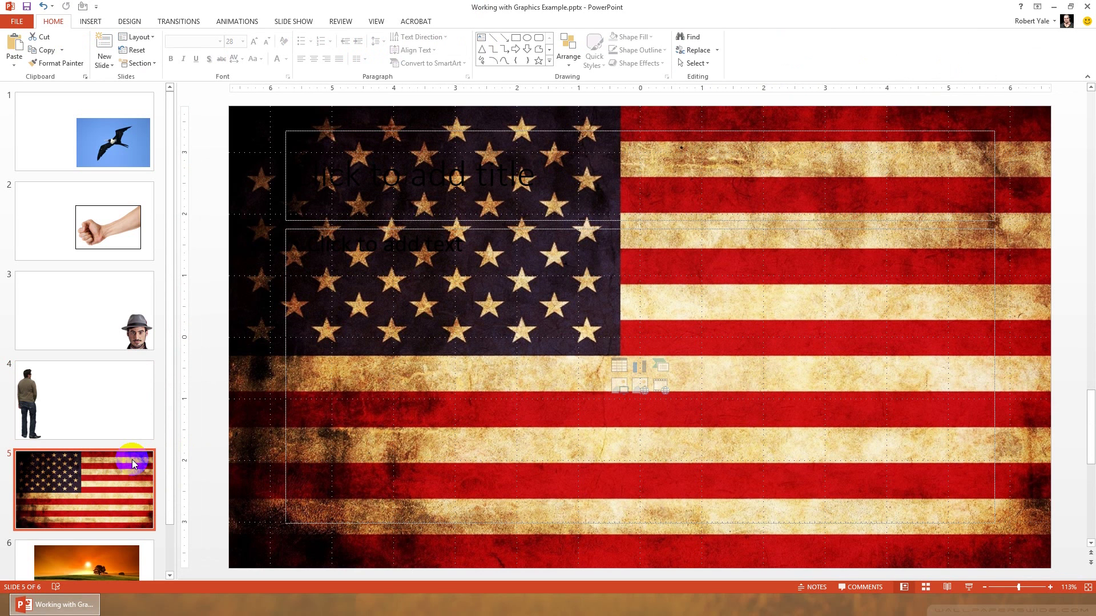
pyautogui.rightClick(256, 436)
pyautogui.click(153, 46)
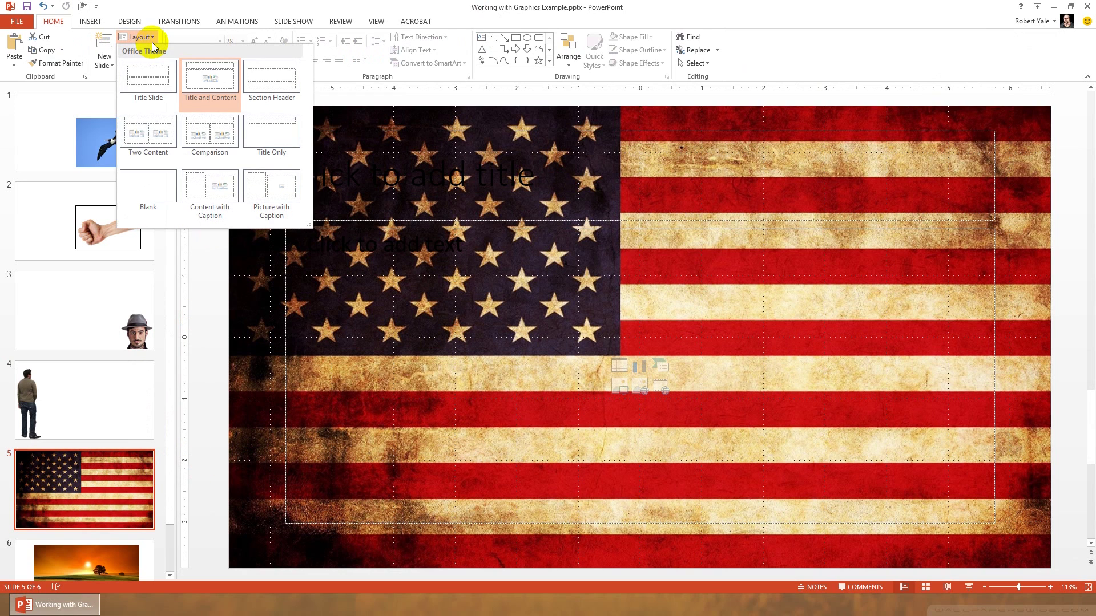
pyautogui.click(150, 75)
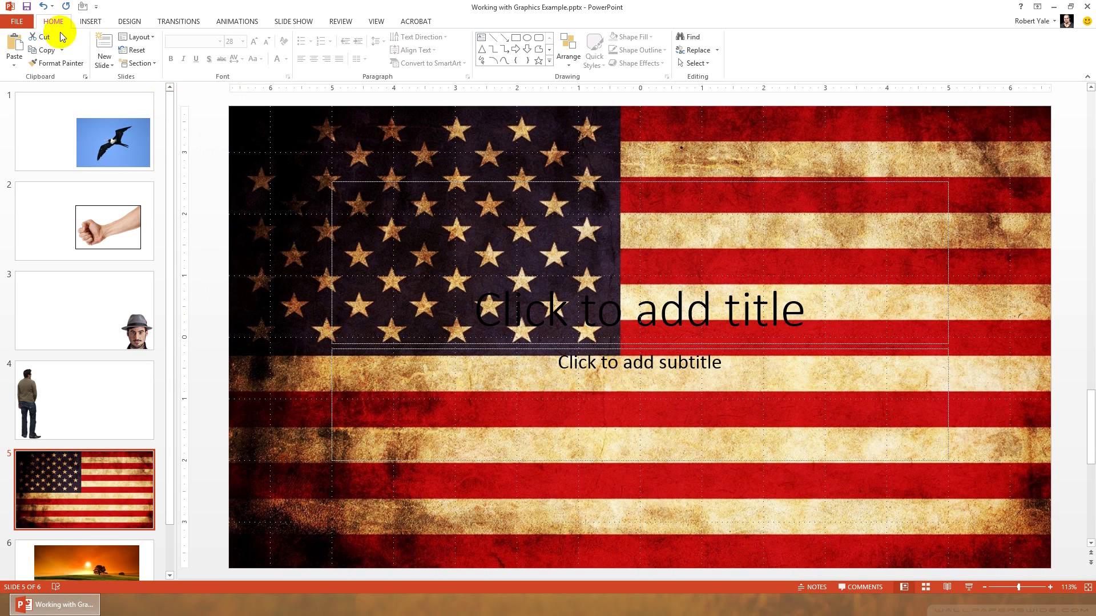
# Draw a 7.5" by 13.33" rectangle from corner to corner, hiding the flag photo.
pyautogui.click(88, 20)
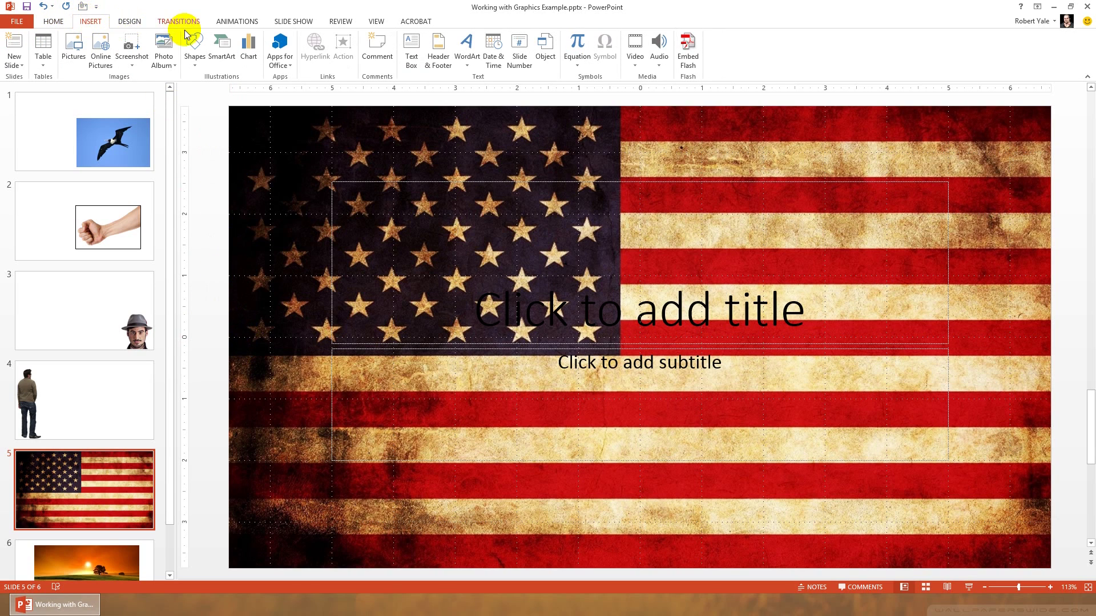
pyautogui.click(196, 46)
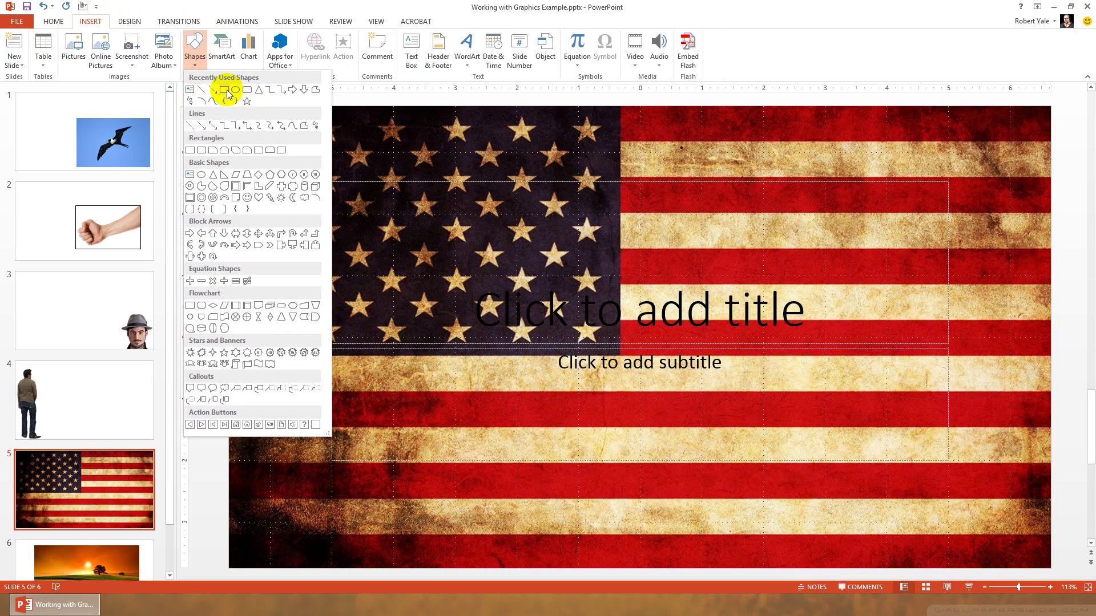
pyautogui.click(225, 90)
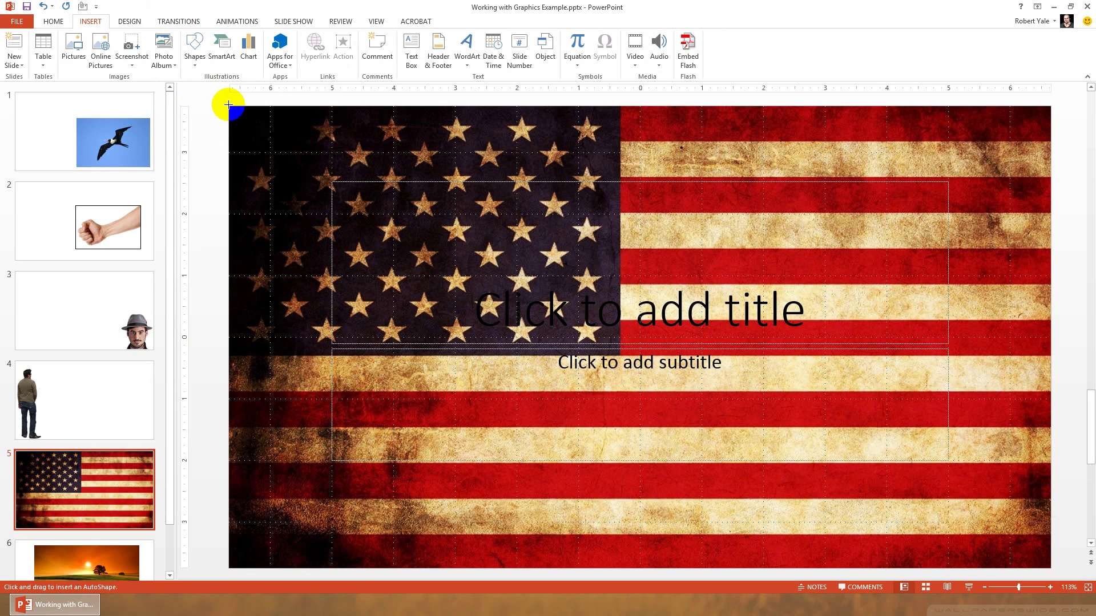
pyautogui.moveTo(228, 106)
pyautogui.mouseDown()
pyautogui.moveTo(636, 336)
pyautogui.moveTo(910, 461)
pyautogui.moveTo(1041, 540)
pyautogui.moveTo(1052, 569)
pyautogui.mouseUp()
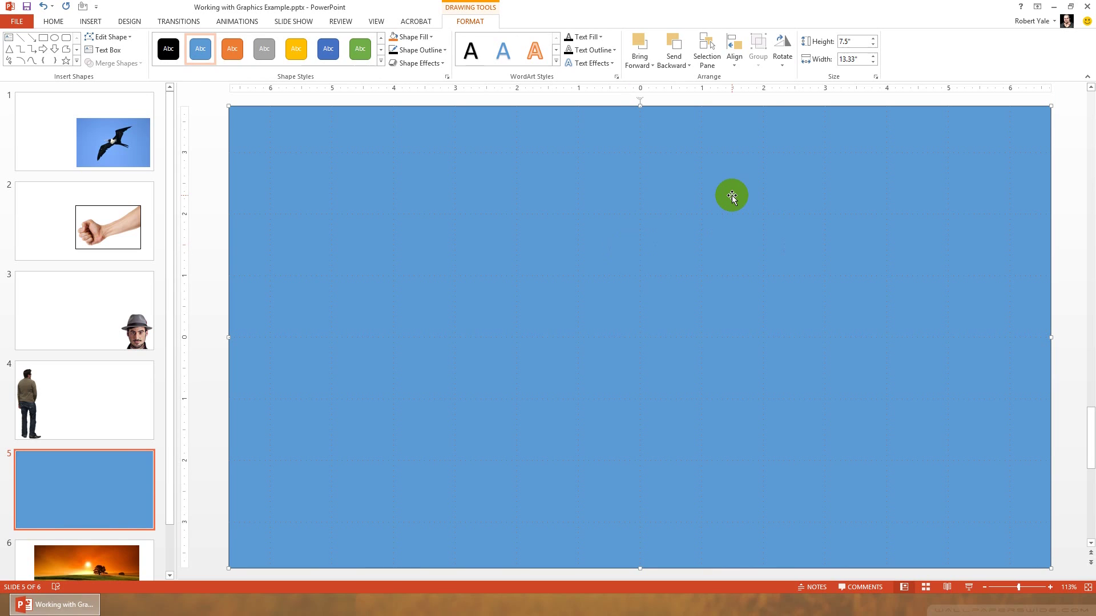
# Open Format Shape for the blue rectangle and set its line to No line.
pyautogui.rightClick(732, 195)
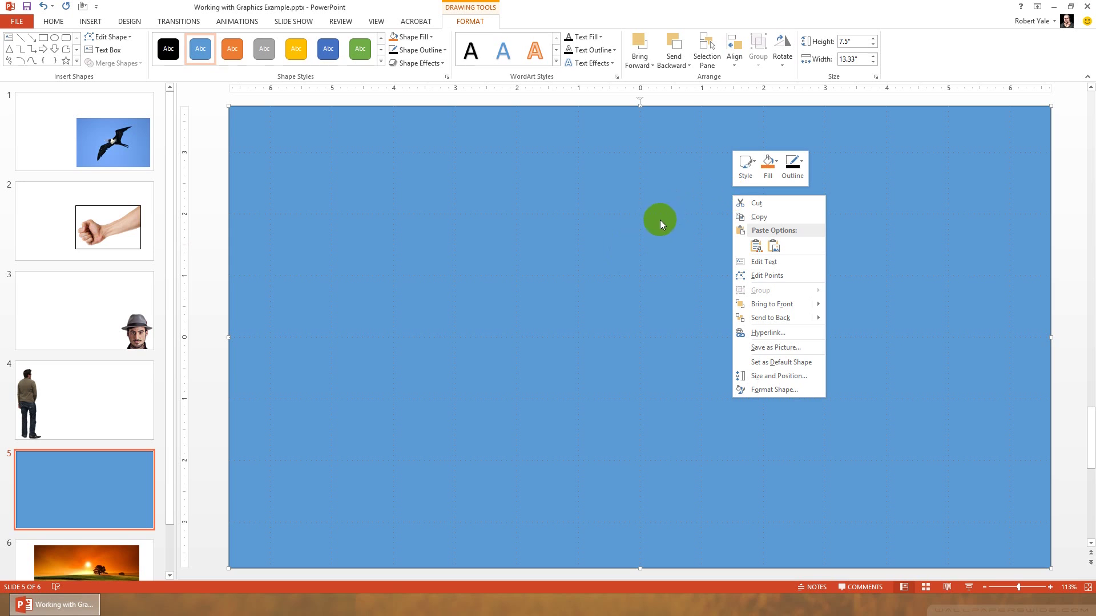
pyautogui.click(769, 391)
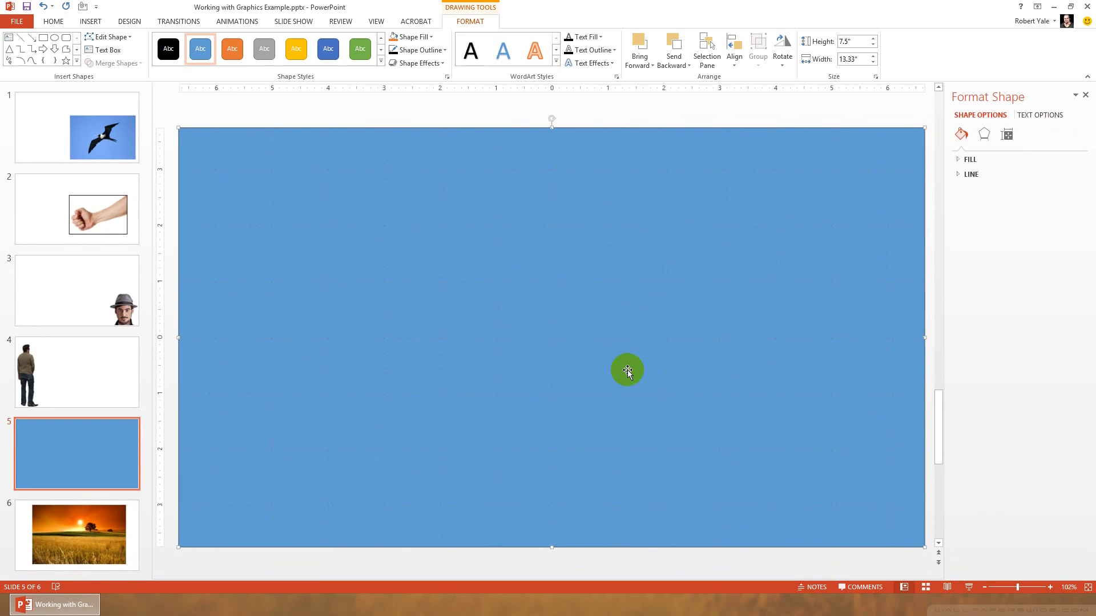
pyautogui.click(969, 176)
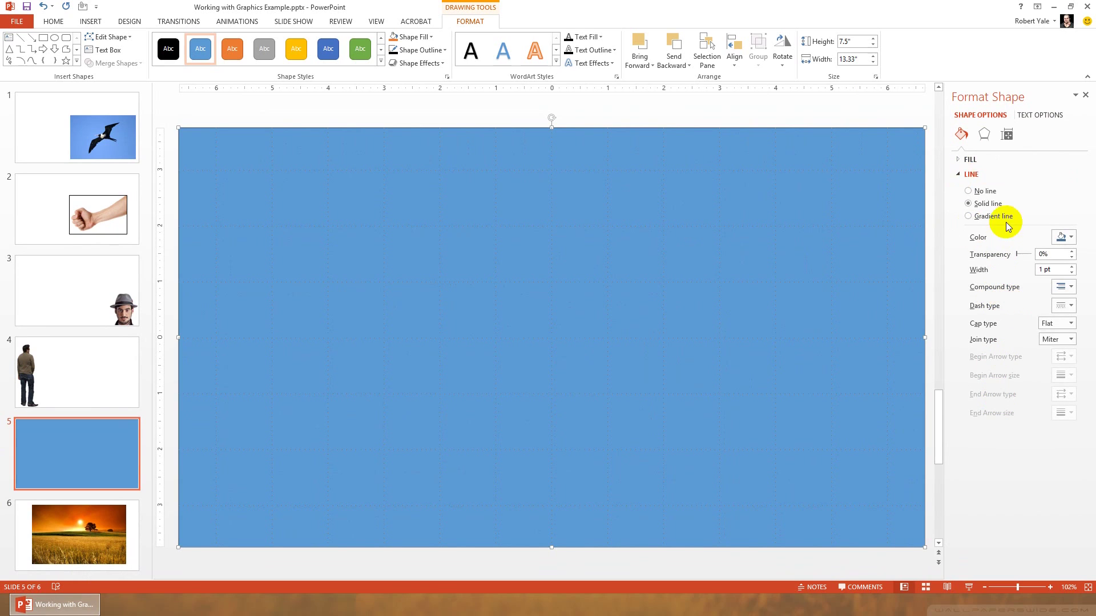
pyautogui.click(969, 191)
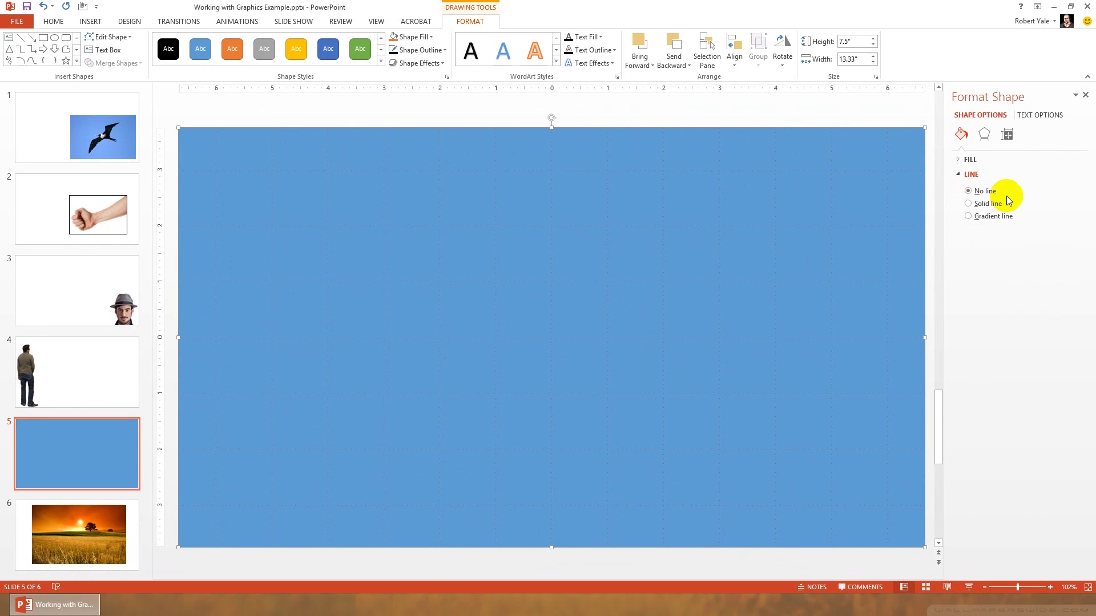
# Fill the rectangle with white at about 15% transparency.
pyautogui.click(959, 162)
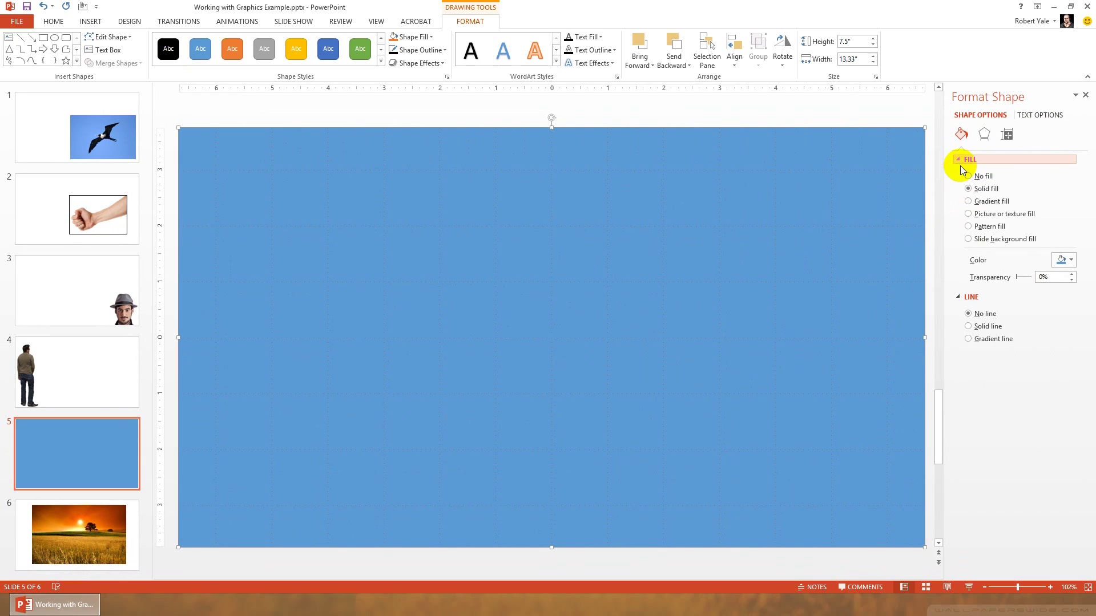
pyautogui.click(1075, 265)
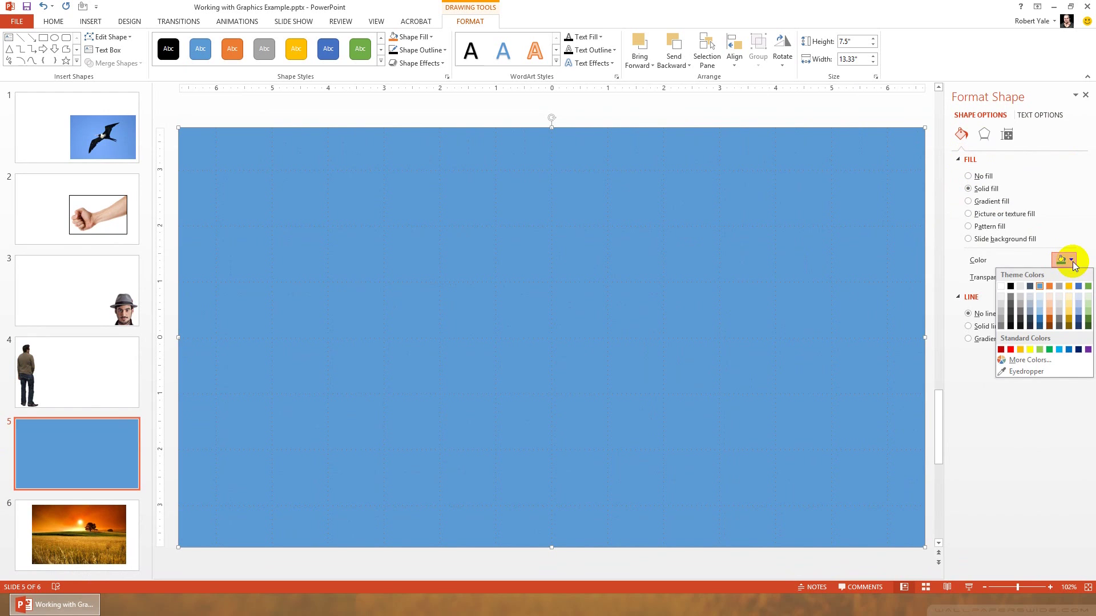
pyautogui.click(1005, 287)
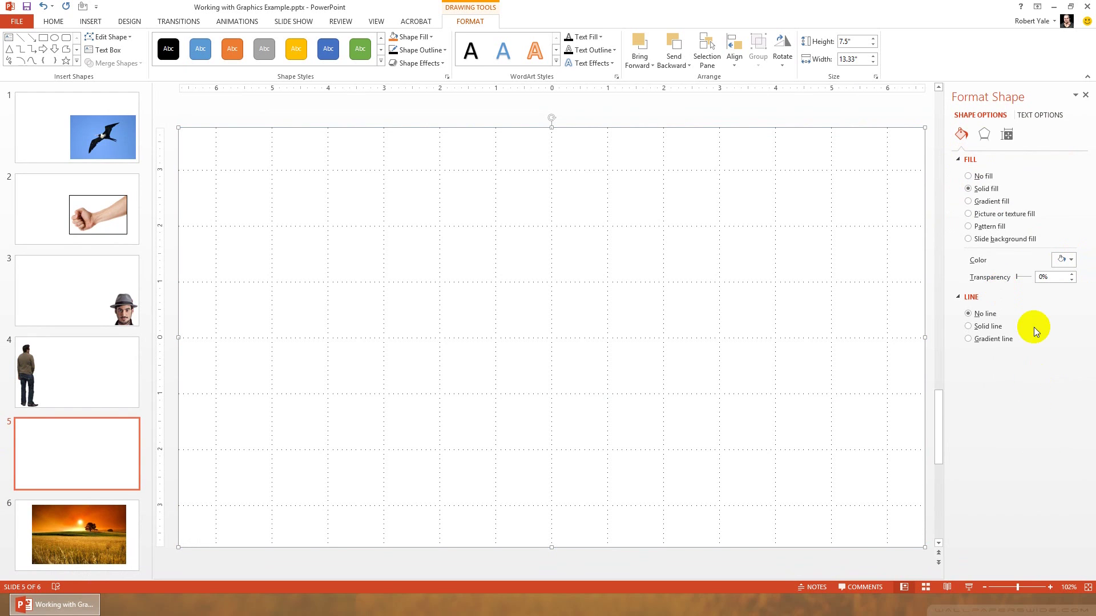
pyautogui.click(1073, 275)
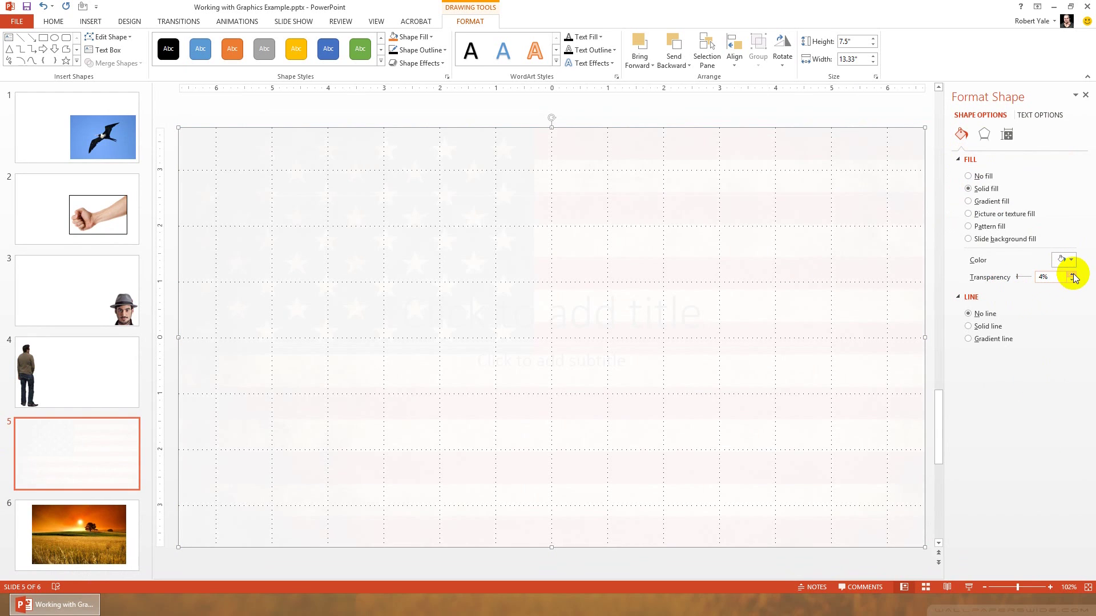
pyautogui.click(1073, 274)
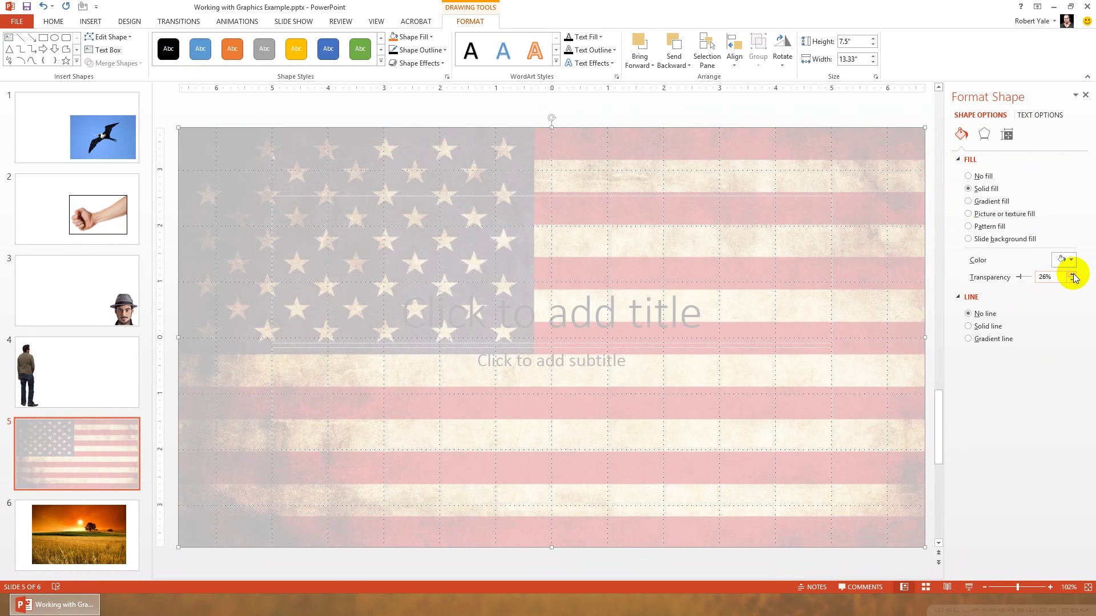
pyautogui.click(1073, 274)
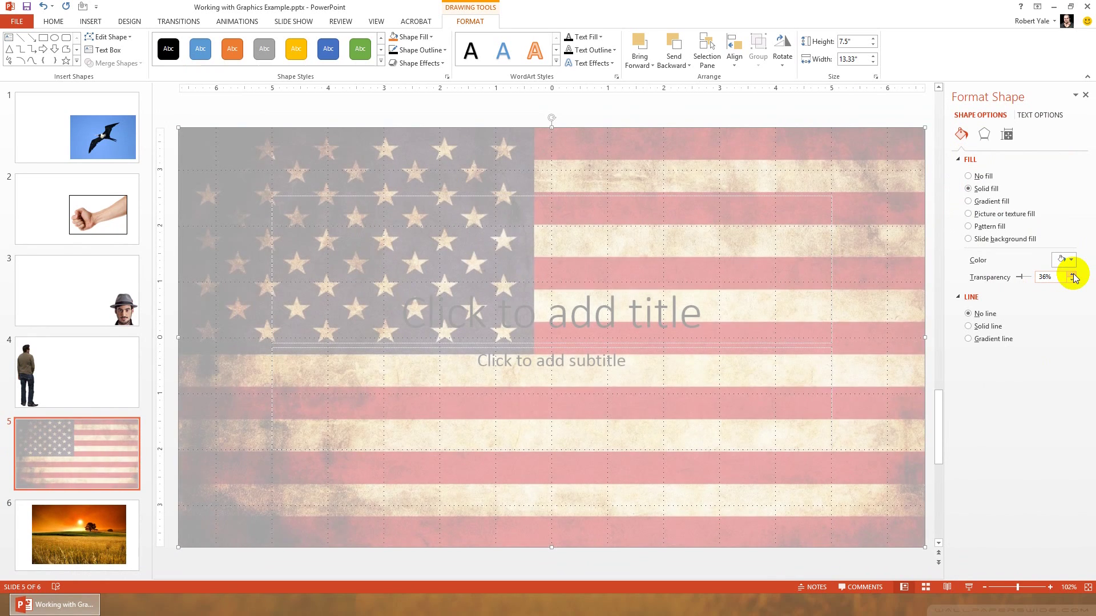
pyautogui.click(1071, 280)
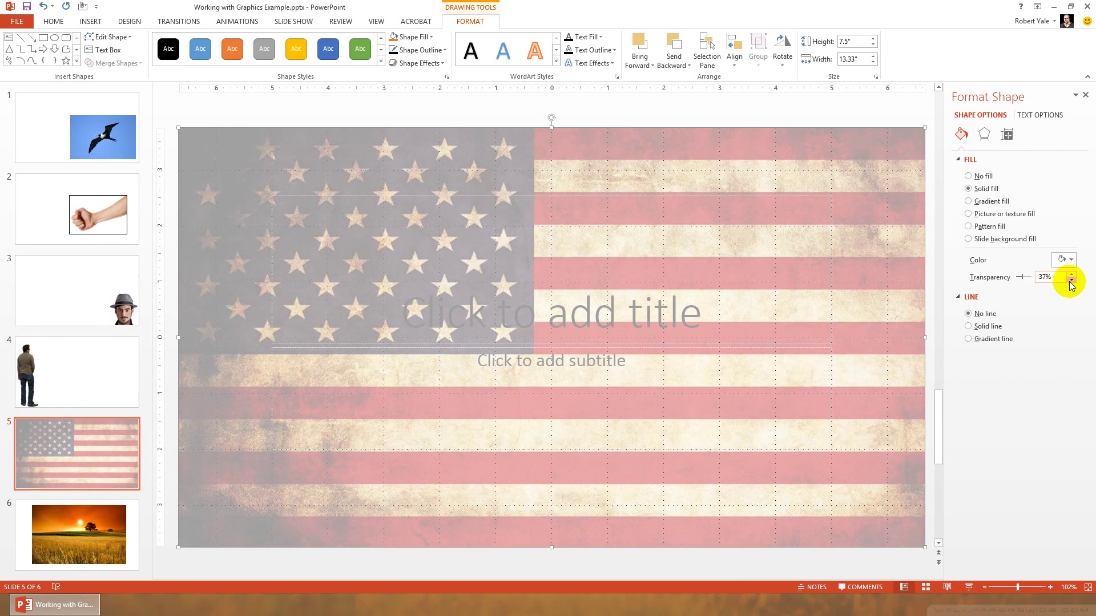
pyautogui.click(1071, 281)
pyautogui.click(1071, 281)
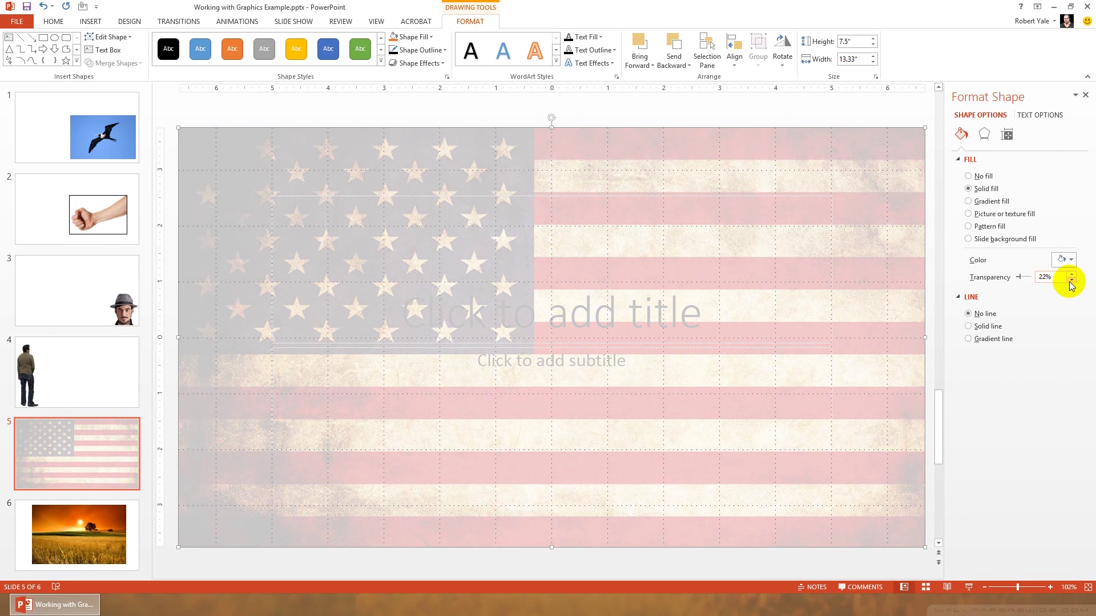
pyautogui.click(1071, 280)
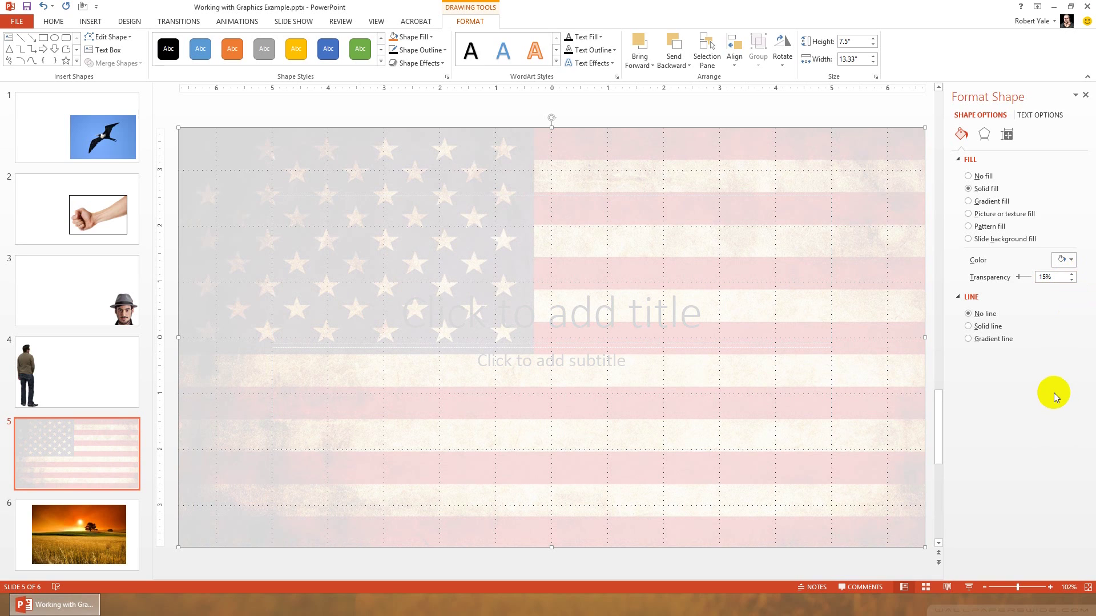
pyautogui.click(690, 108)
# Send the white overlay rectangle to the back.
pyautogui.click(643, 162)
pyautogui.rightClick(625, 171)
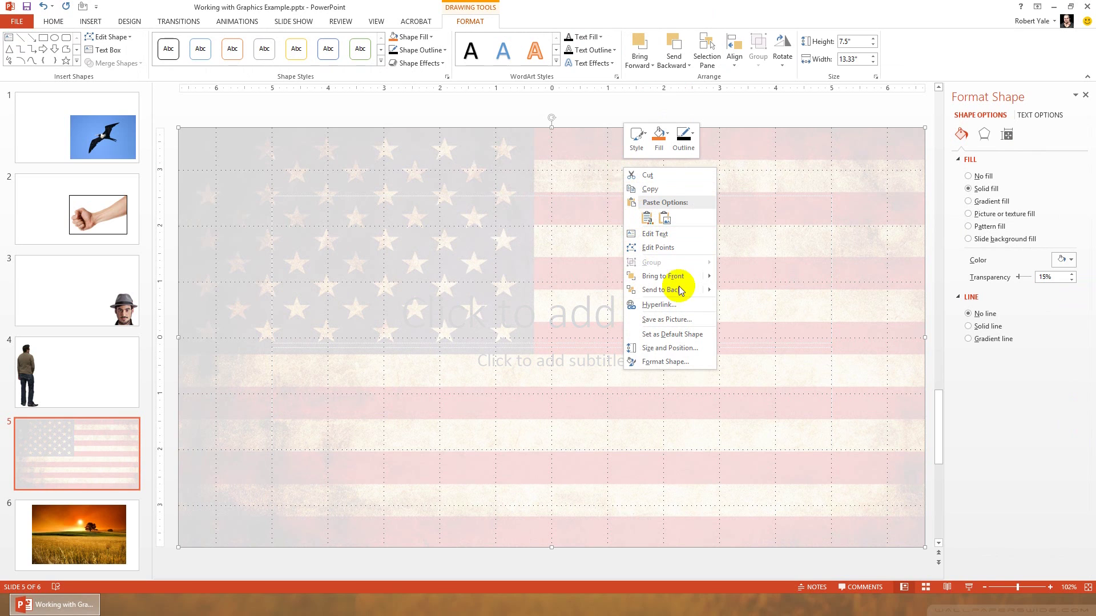
pyautogui.moveTo(682, 289)
pyautogui.click(753, 291)
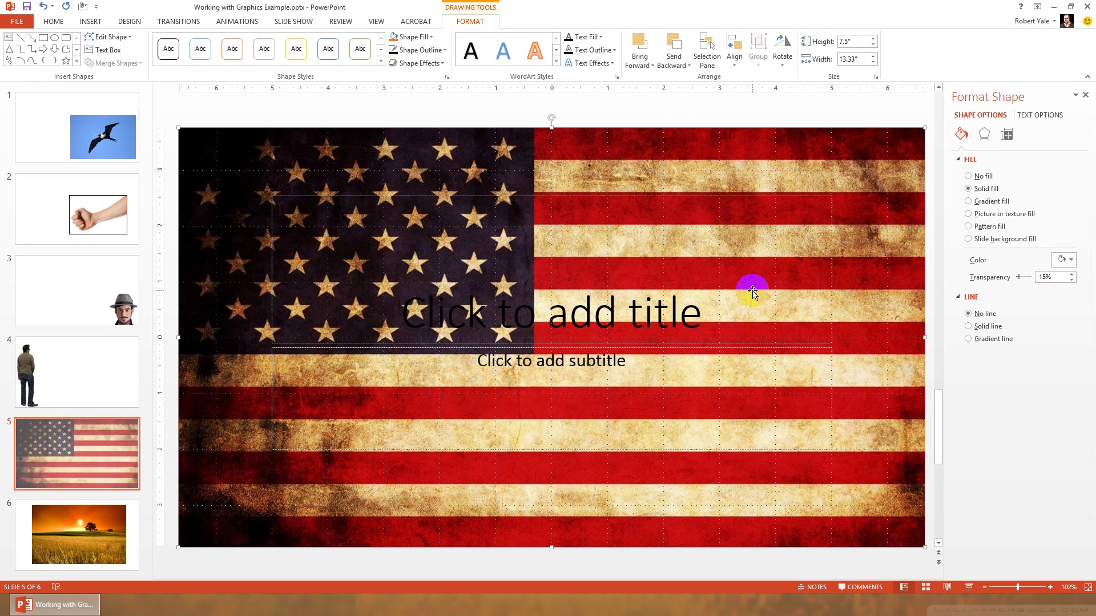
# Send the flag picture to the very back, beneath the white overlay.
pyautogui.click(645, 153)
pyautogui.rightClick(644, 153)
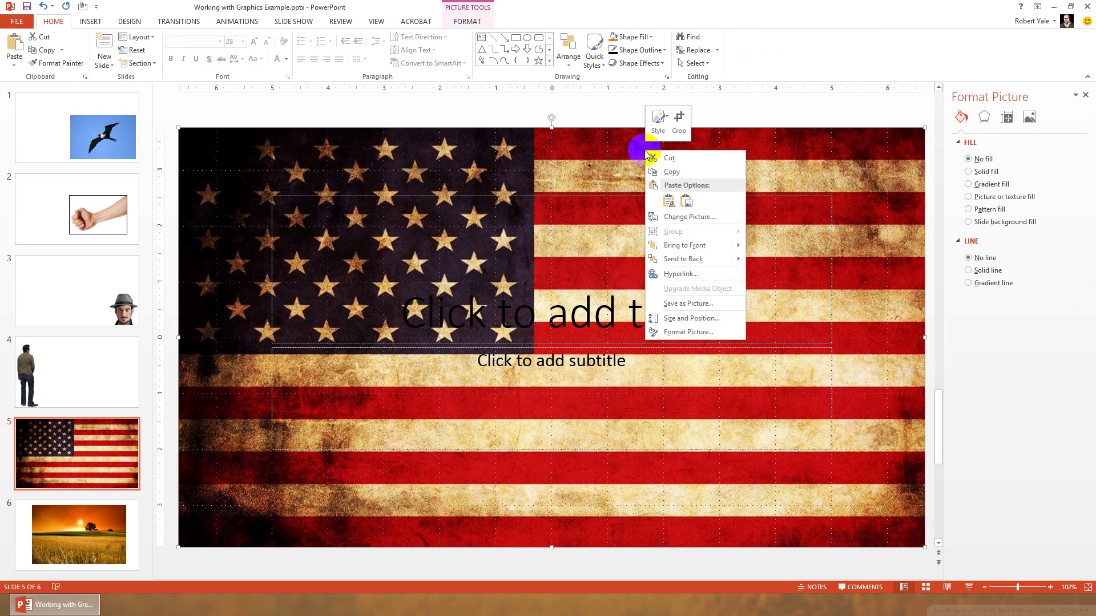
pyautogui.moveTo(703, 258)
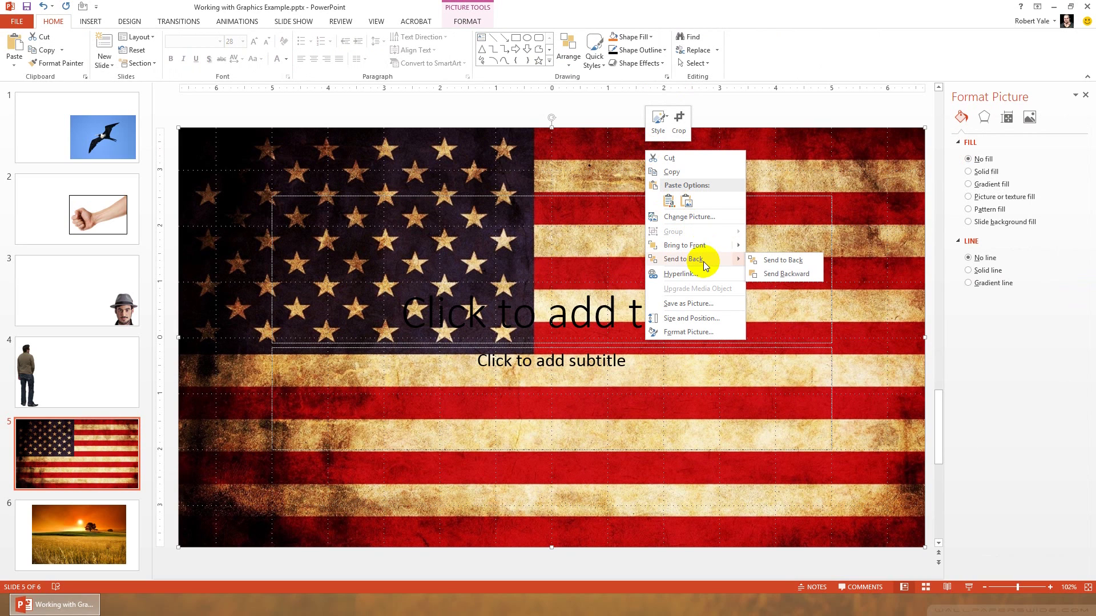
pyautogui.click(703, 260)
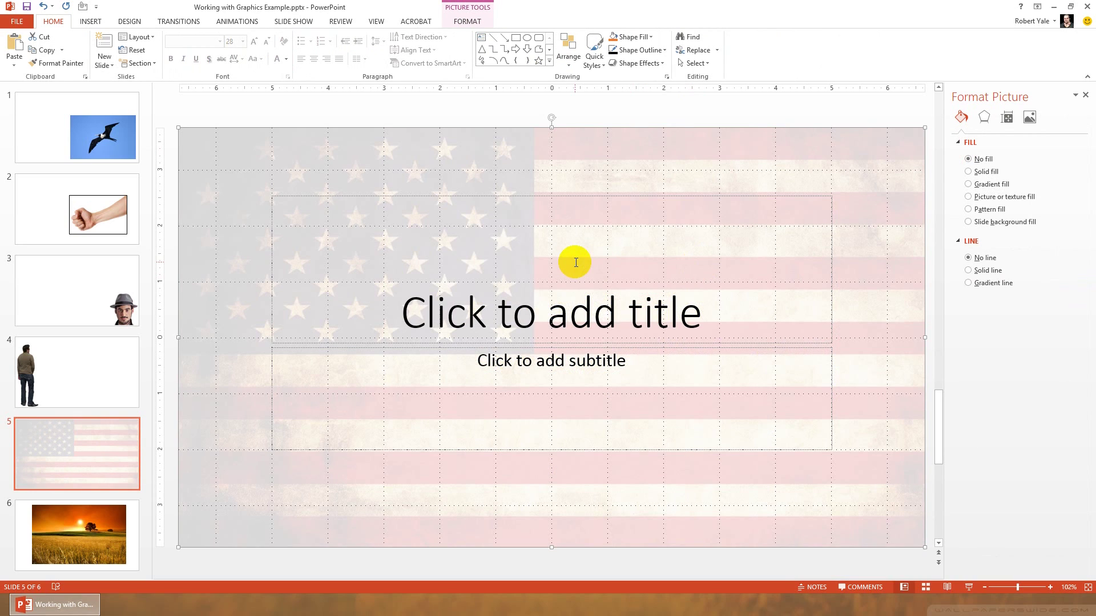
pyautogui.click(523, 320)
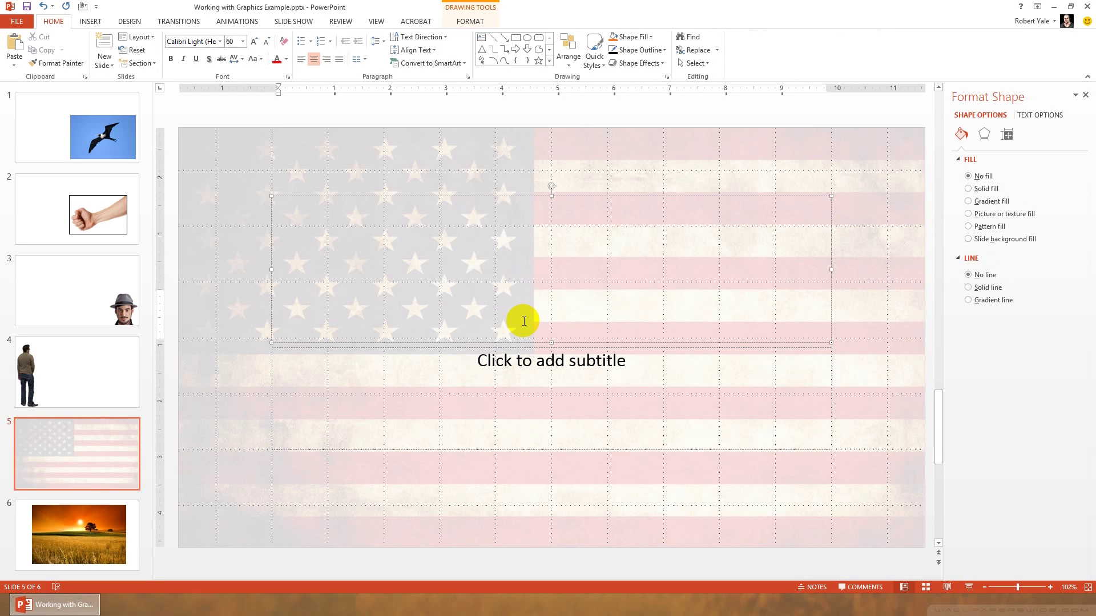
# Type 'Presentation Title' as the title and 'Easily Readable' as the subtitle.
pyautogui.write('Presentation Title')
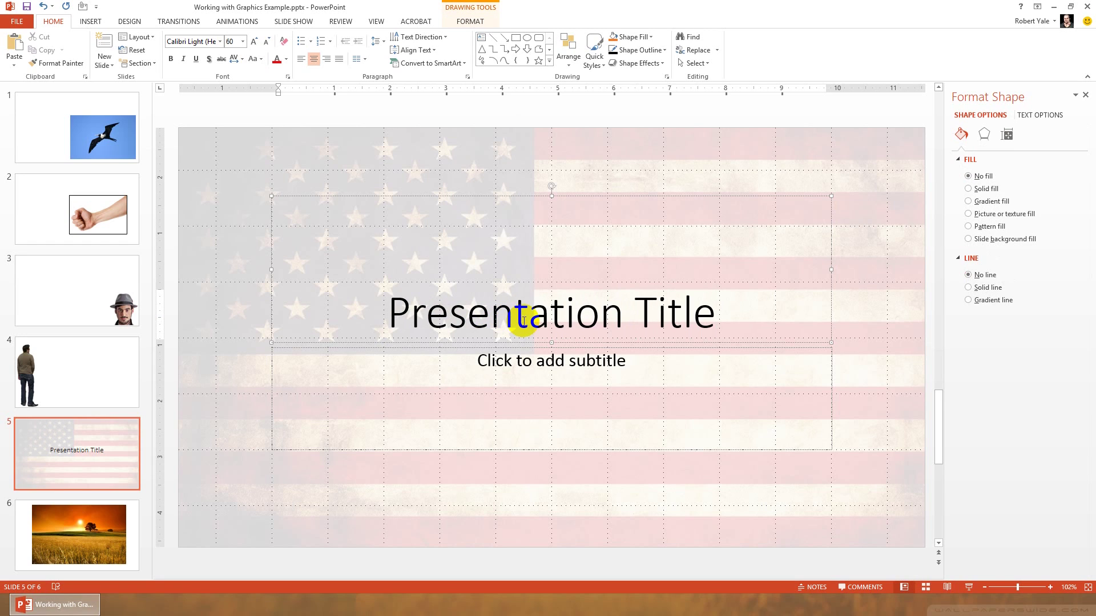
pyautogui.click(577, 385)
pyautogui.write('E')
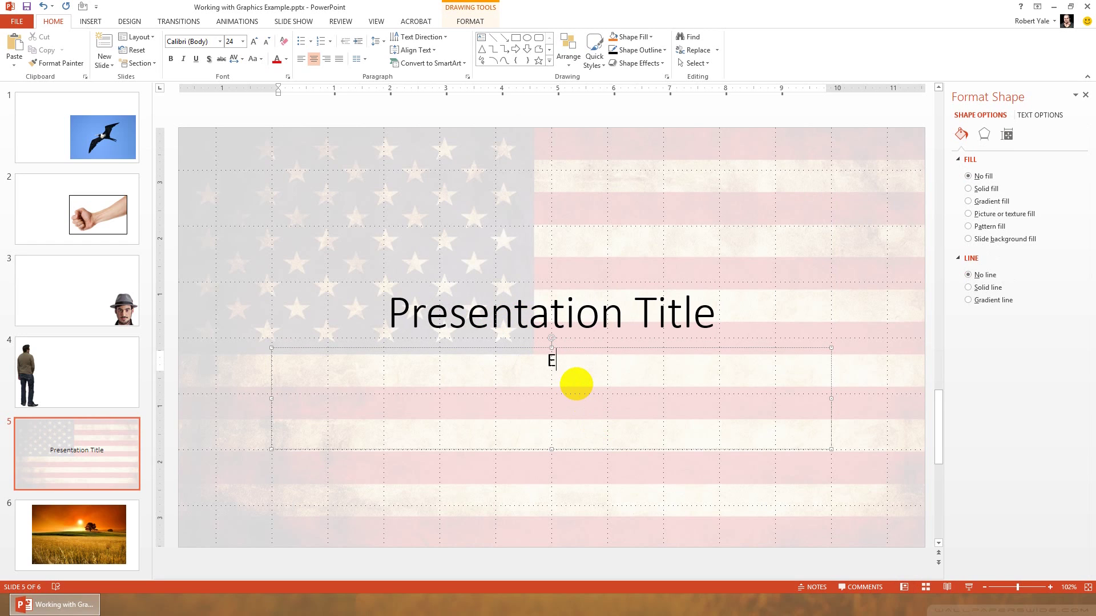
pyautogui.write('asily Readable')
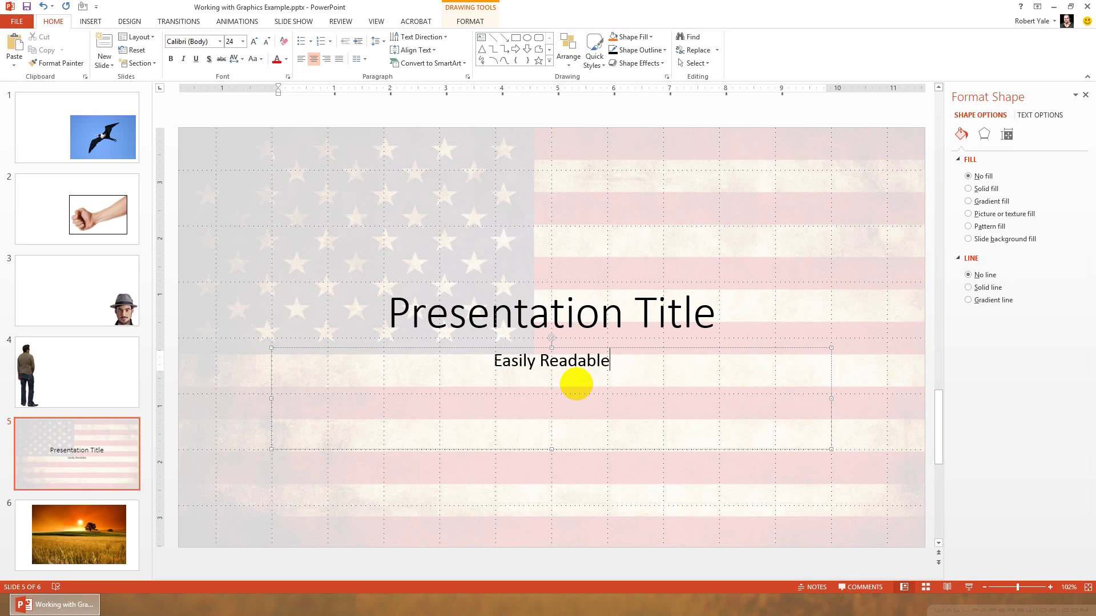
pyautogui.click(585, 161)
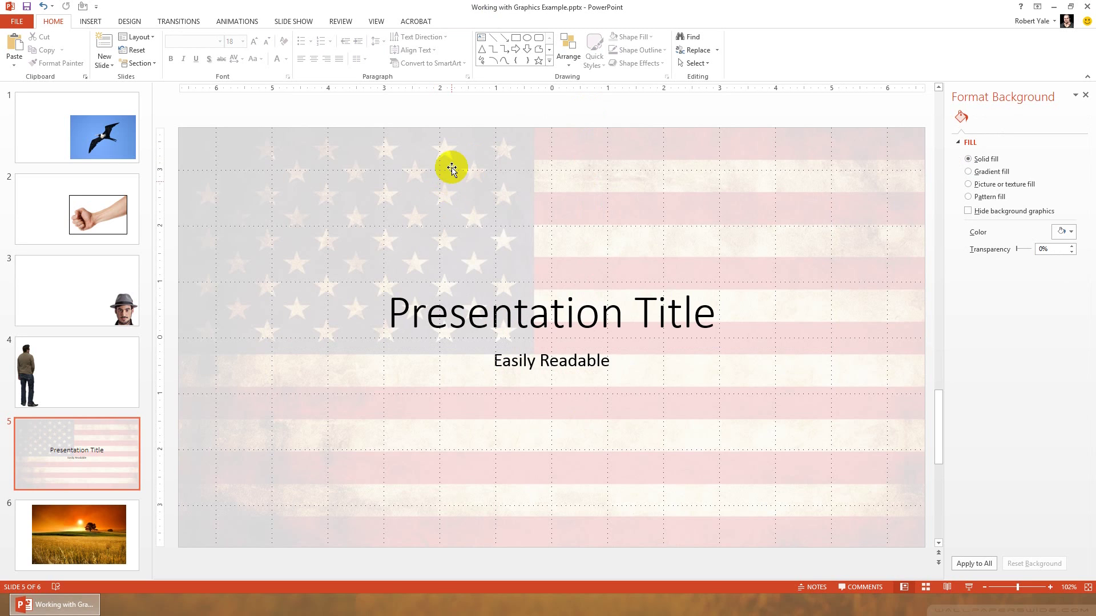
# Pull the overlay's four edges inward into a band framing the title and subtitle.
pyautogui.click(448, 143)
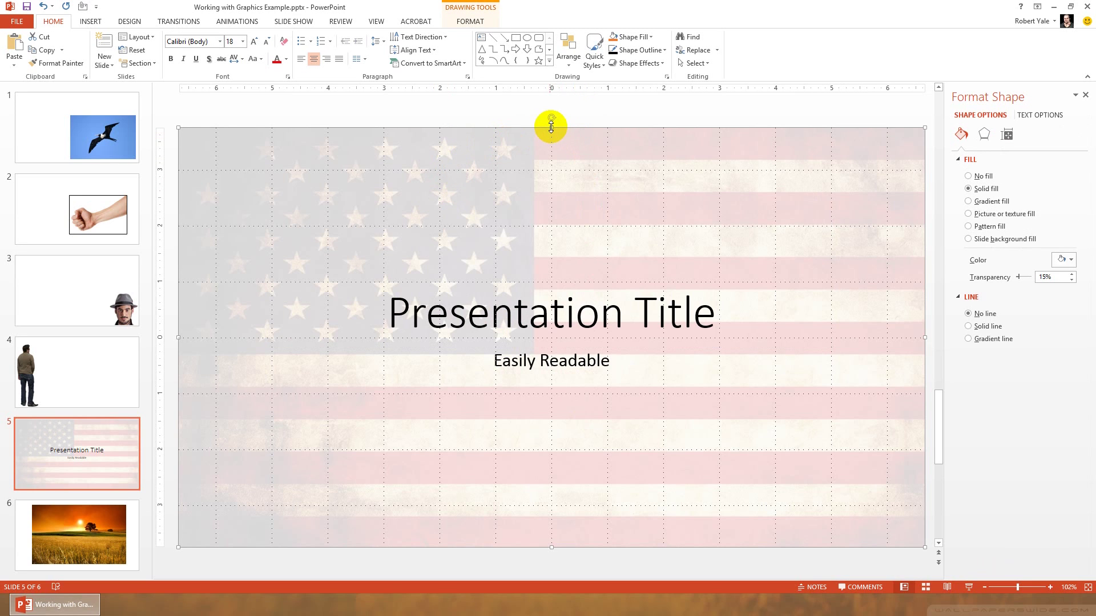
pyautogui.moveTo(553, 126); pyautogui.dragTo(552, 289)
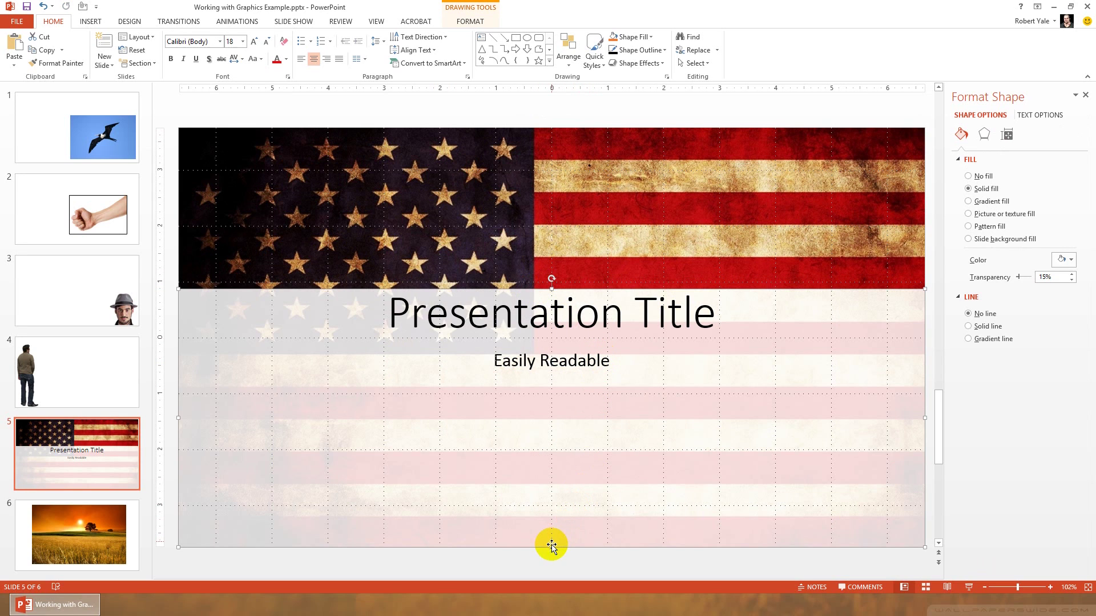
pyautogui.moveTo(552, 547); pyautogui.dragTo(552, 392)
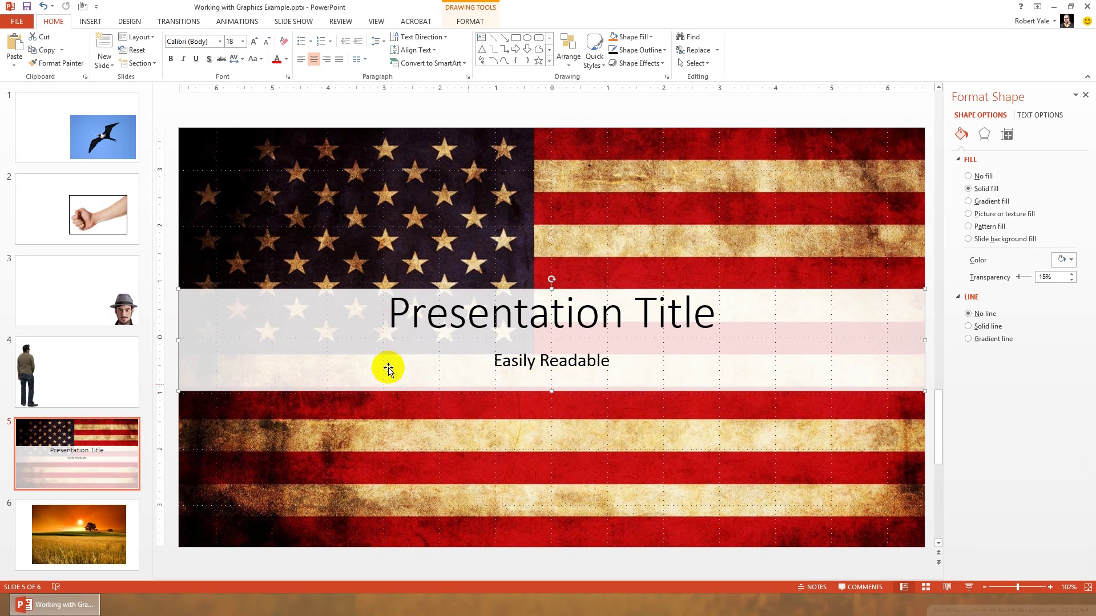
pyautogui.moveTo(174, 340); pyautogui.dragTo(326, 338)
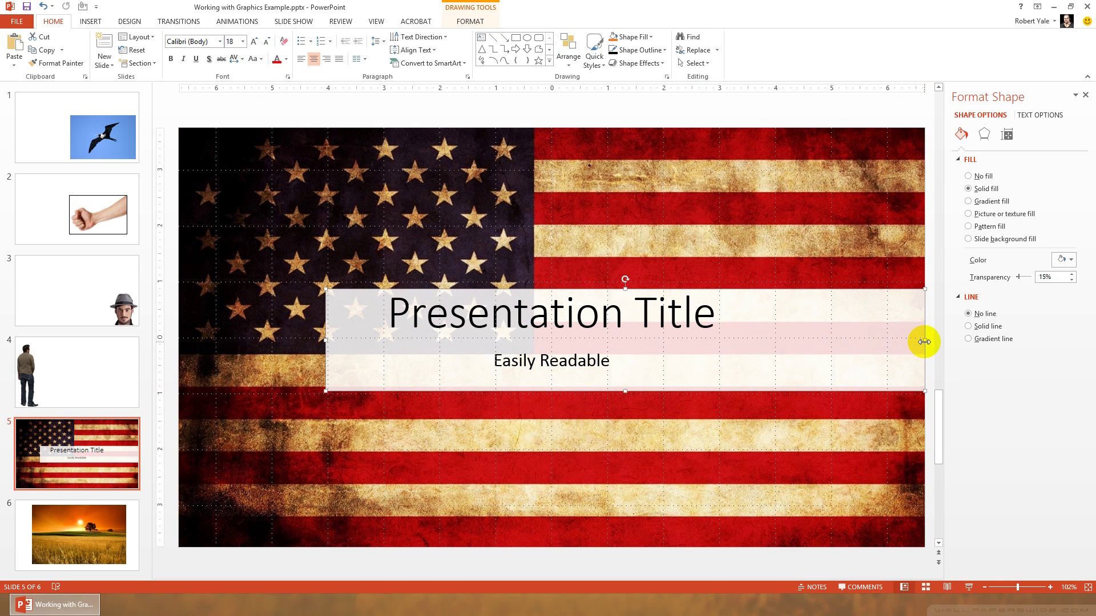
pyautogui.moveTo(923, 338); pyautogui.dragTo(753, 347)
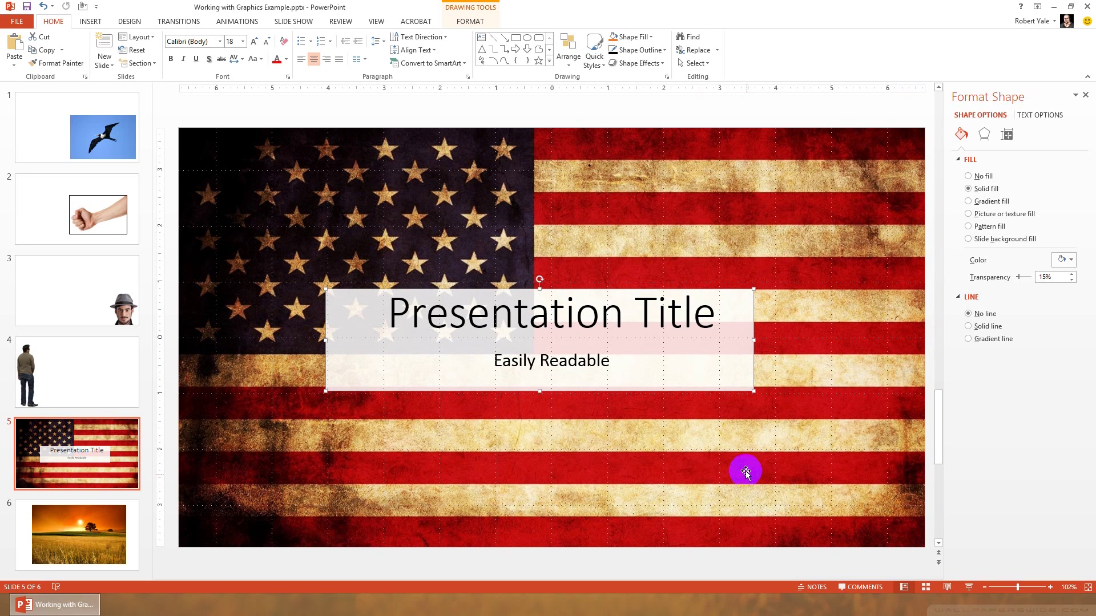
pyautogui.click(757, 342)
pyautogui.moveTo(753, 340); pyautogui.dragTo(786, 340)
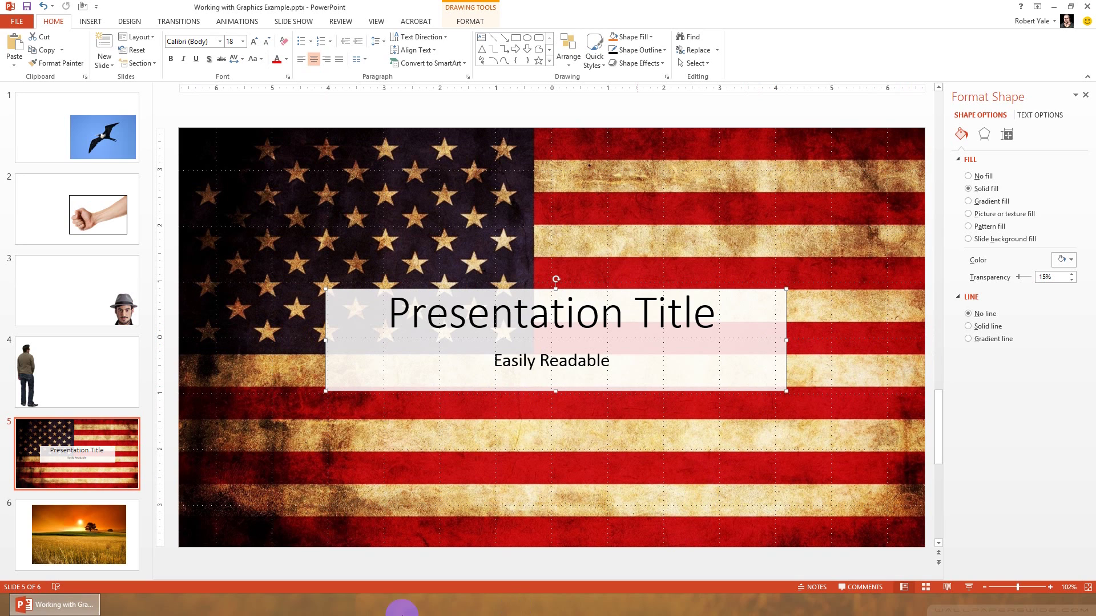
# On slide 6, move the sunset picture to the top-left and enlarge it to cover the slide.
pyautogui.click(87, 532)
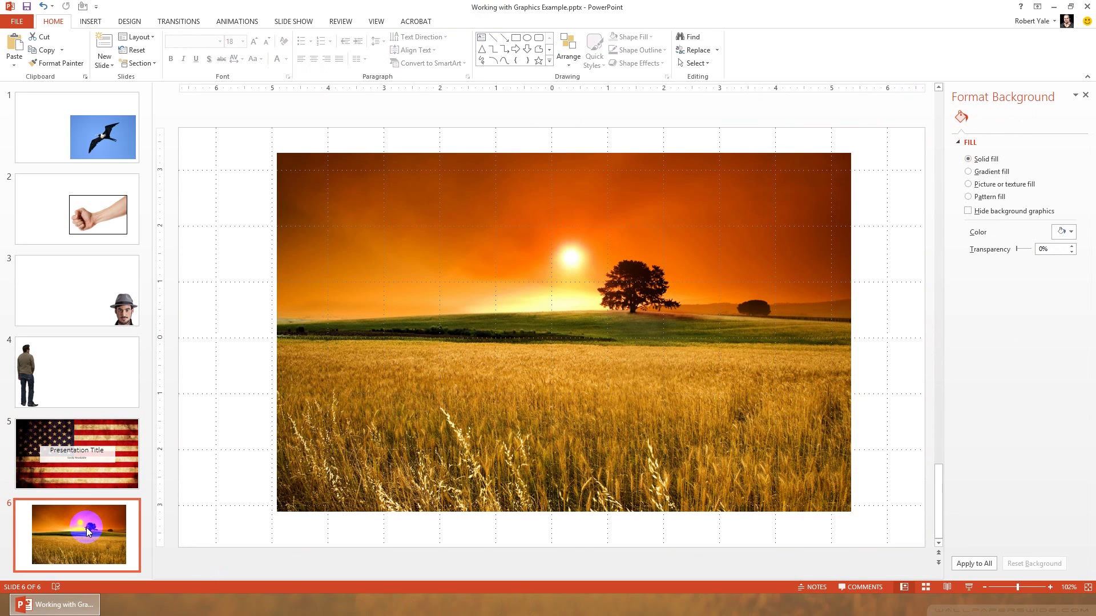
pyautogui.click(551, 259)
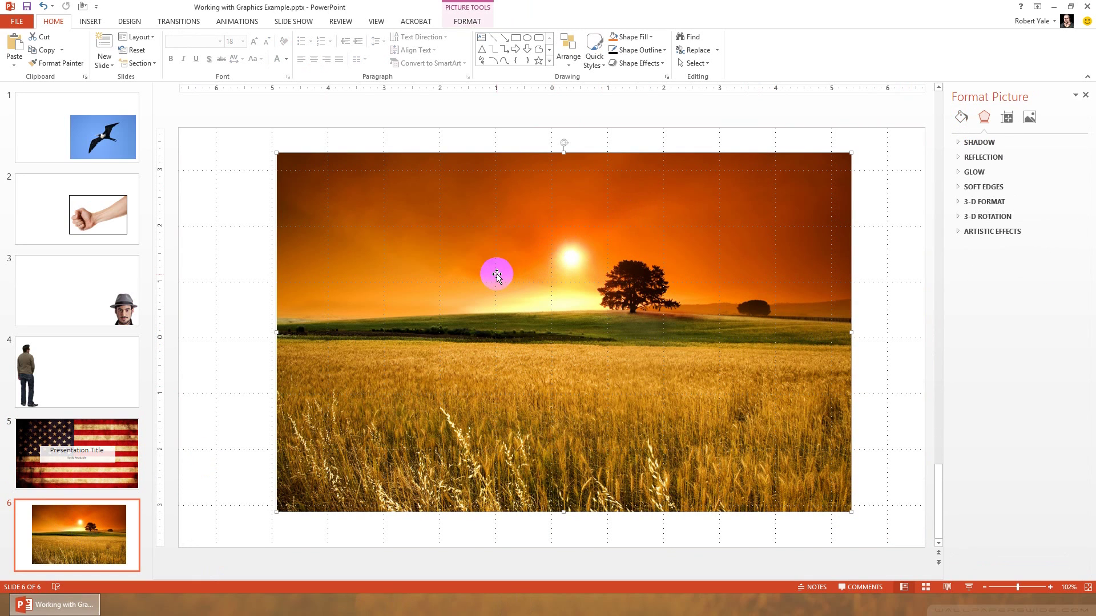
pyautogui.moveTo(488, 289); pyautogui.dragTo(390, 265)
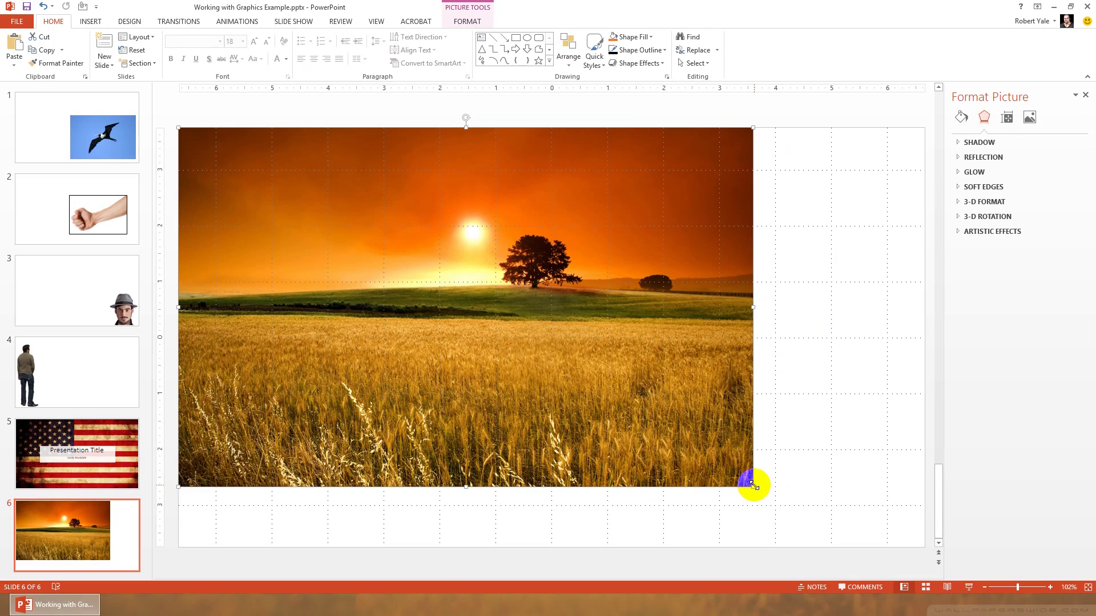
pyautogui.moveTo(753, 486); pyautogui.dragTo(923, 537)
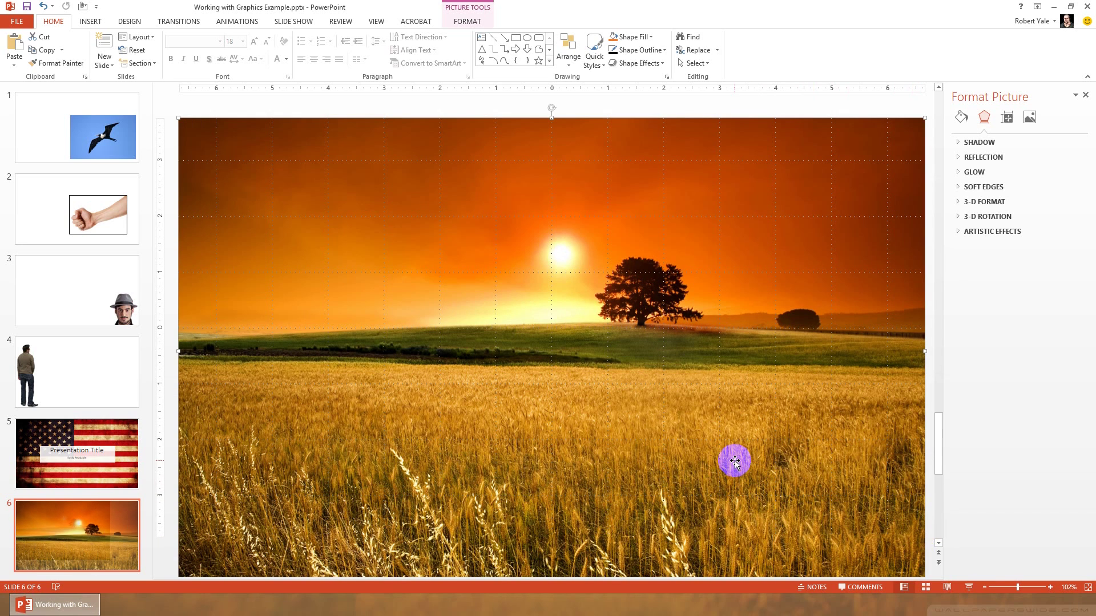
# Nudge the sunset picture upward, then select slide 4's standing man picture.
pyautogui.press('Up')
pyautogui.press('Up')
pyautogui.press('Up')
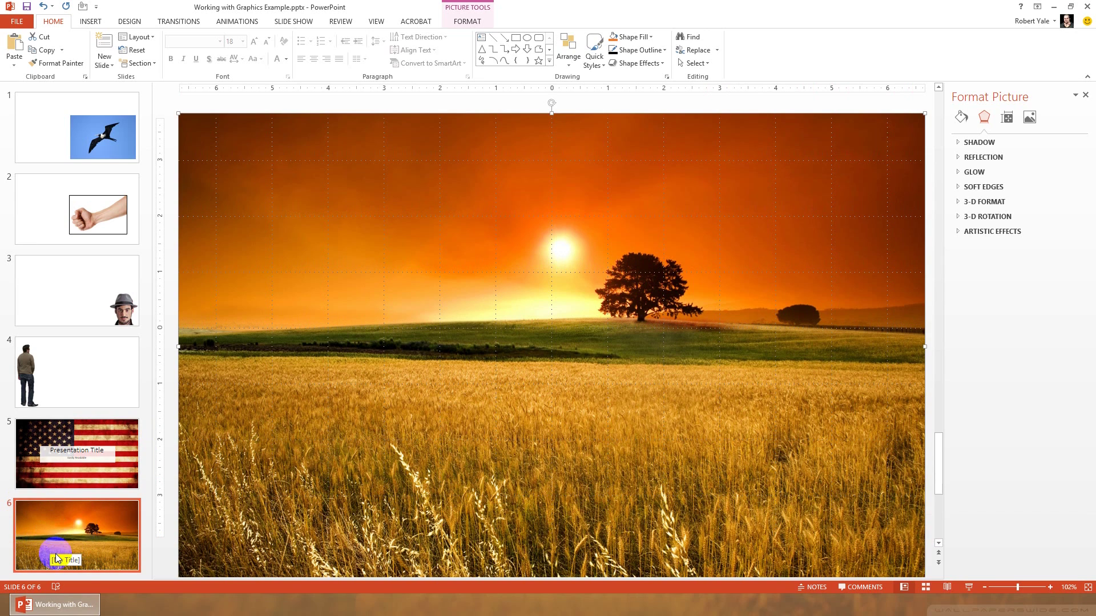
pyautogui.press('Up')
pyautogui.press('Up')
pyautogui.press('Up')
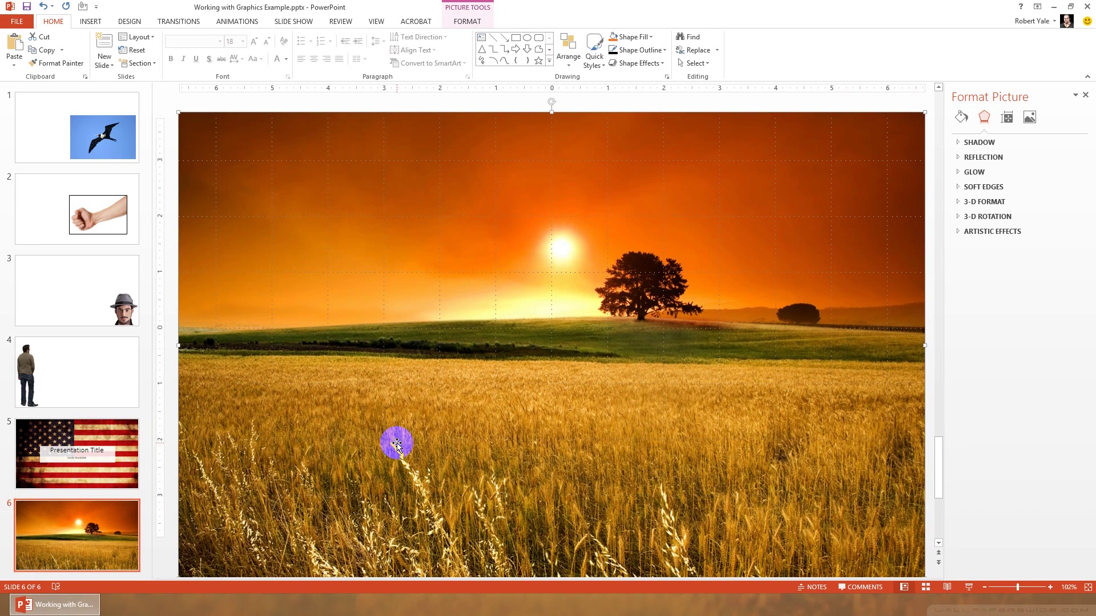
pyautogui.press('Up')
pyautogui.press('Up')
pyautogui.press('Up')
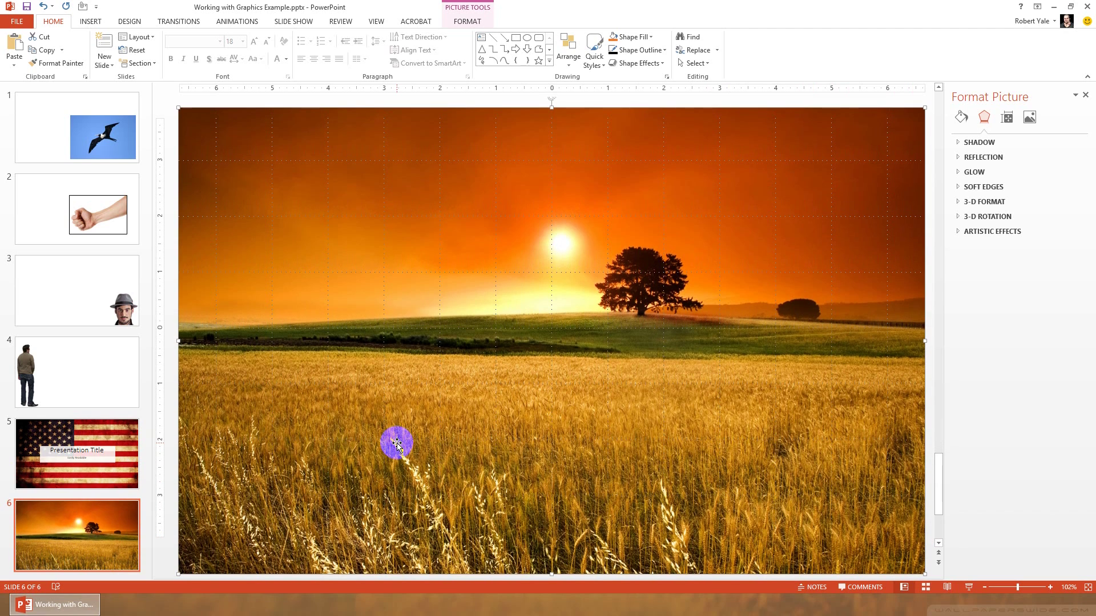
pyautogui.press('Up')
pyautogui.press('Up')
pyautogui.press('Up')
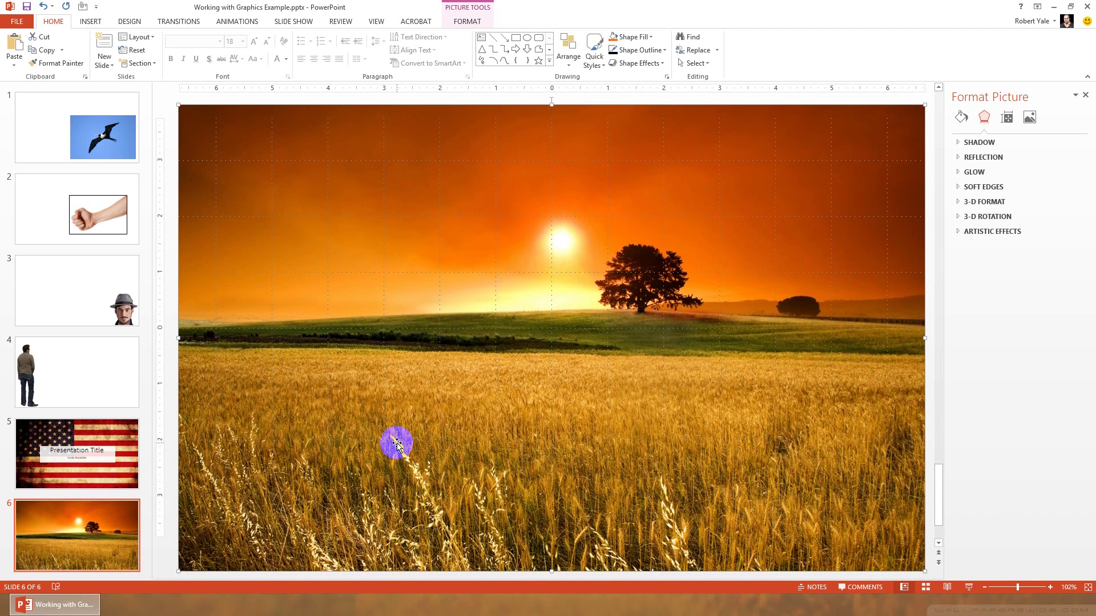
pyautogui.press('Up')
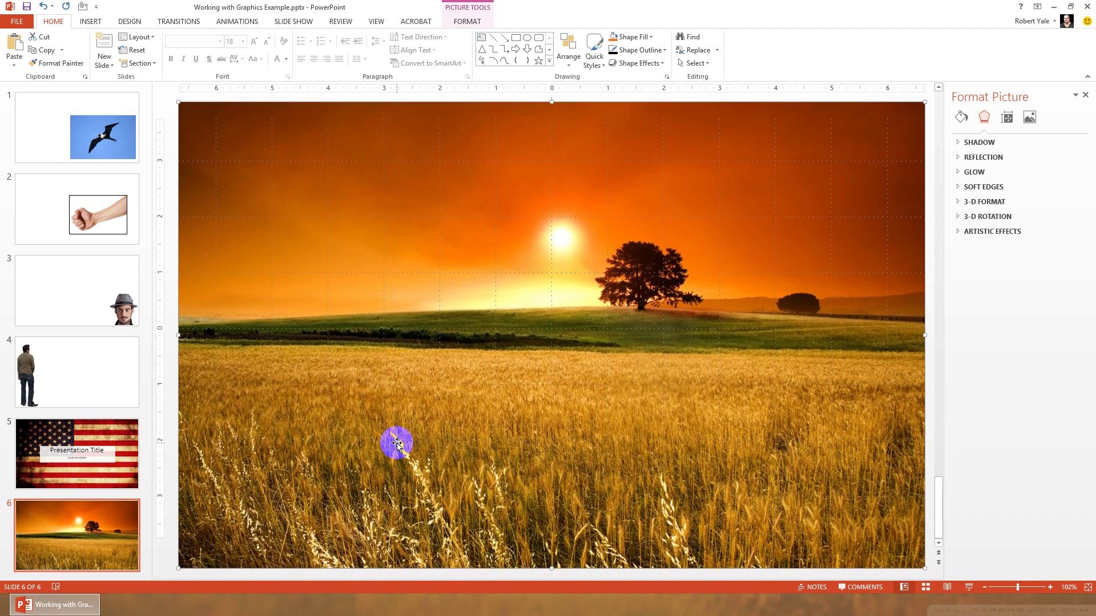
pyautogui.press('Up')
pyautogui.press('Up')
pyautogui.press('Up')
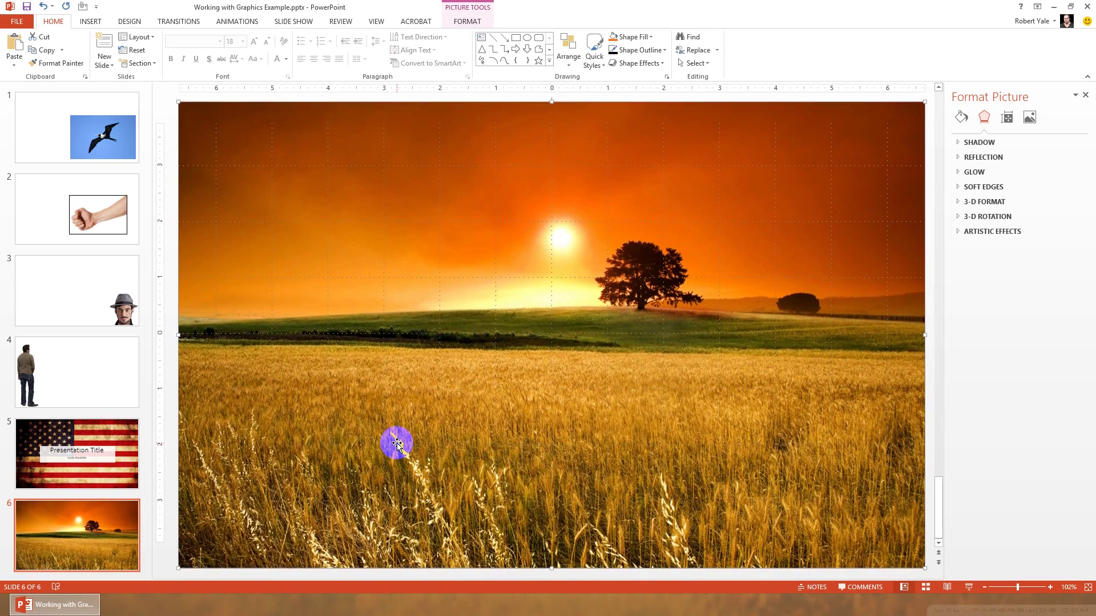
pyautogui.press('Up')
pyautogui.moveTo(558, 460); pyautogui.dragTo(553, 425)
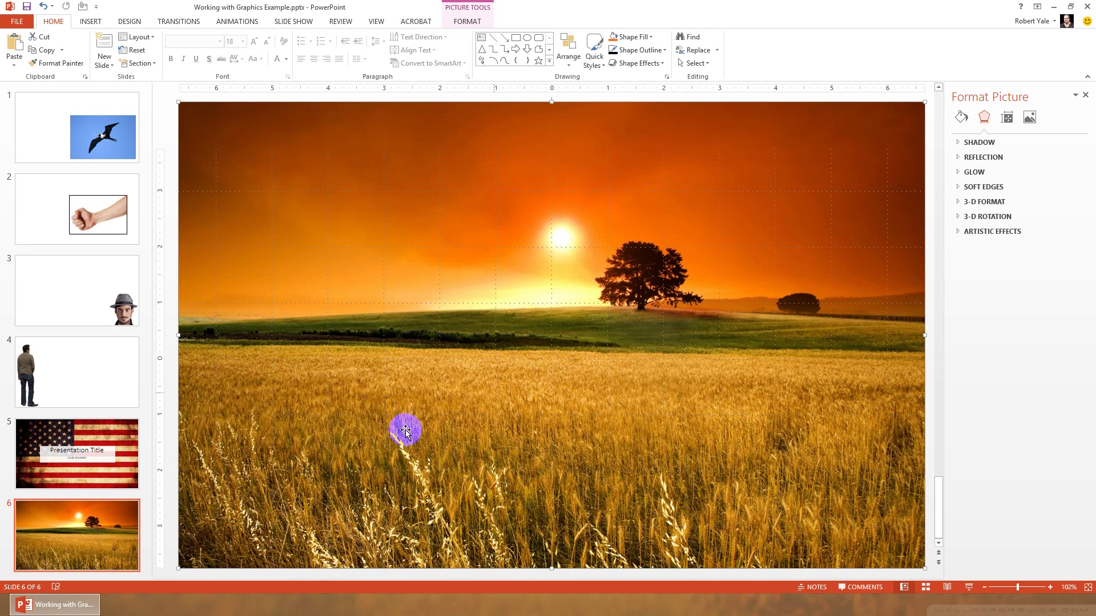
pyautogui.click(60, 355)
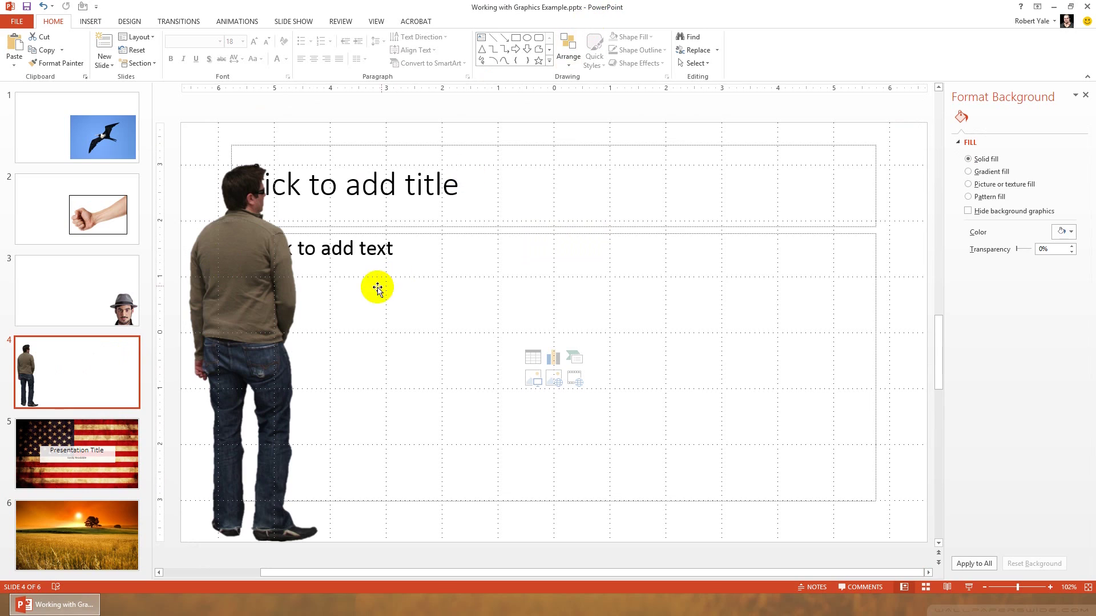
pyautogui.click(233, 285)
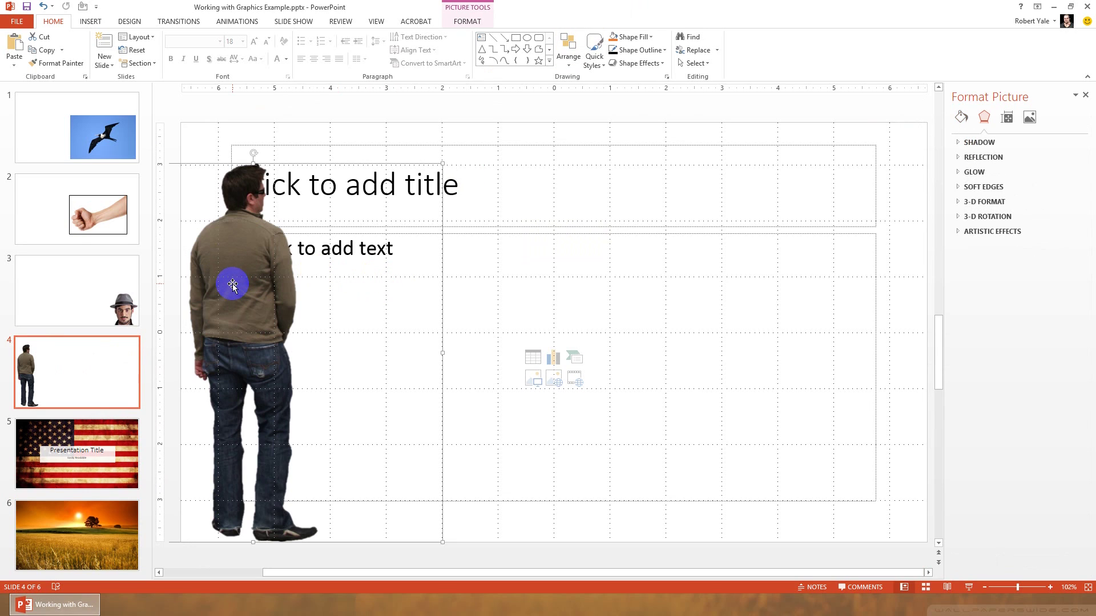
# Duplicate slide 4's standing man picture several times with Ctrl+D.
pyautogui.click(86, 274)
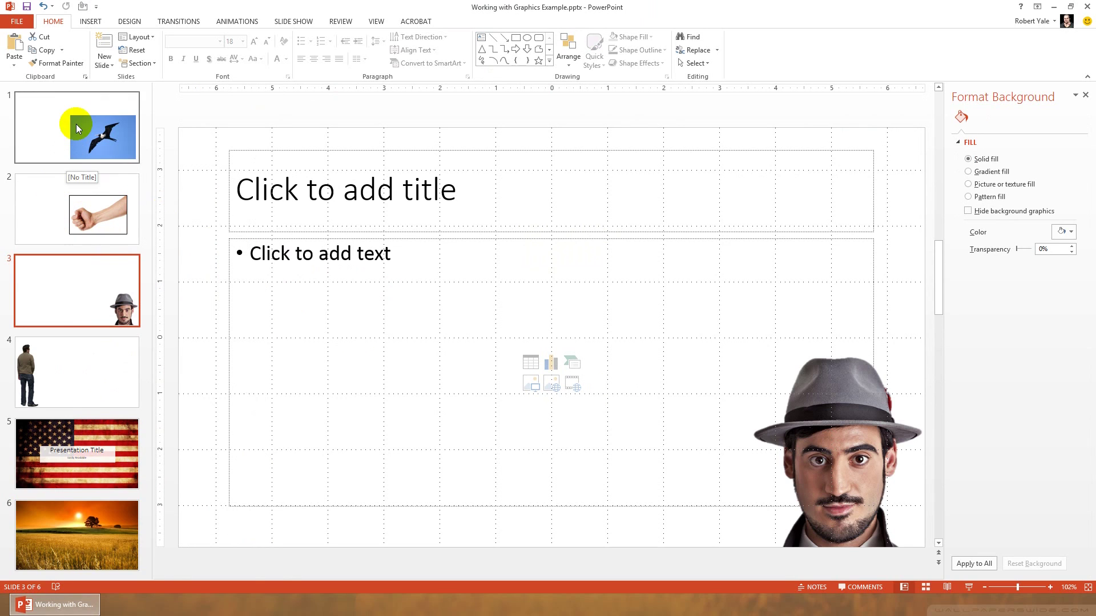
pyautogui.click(71, 354)
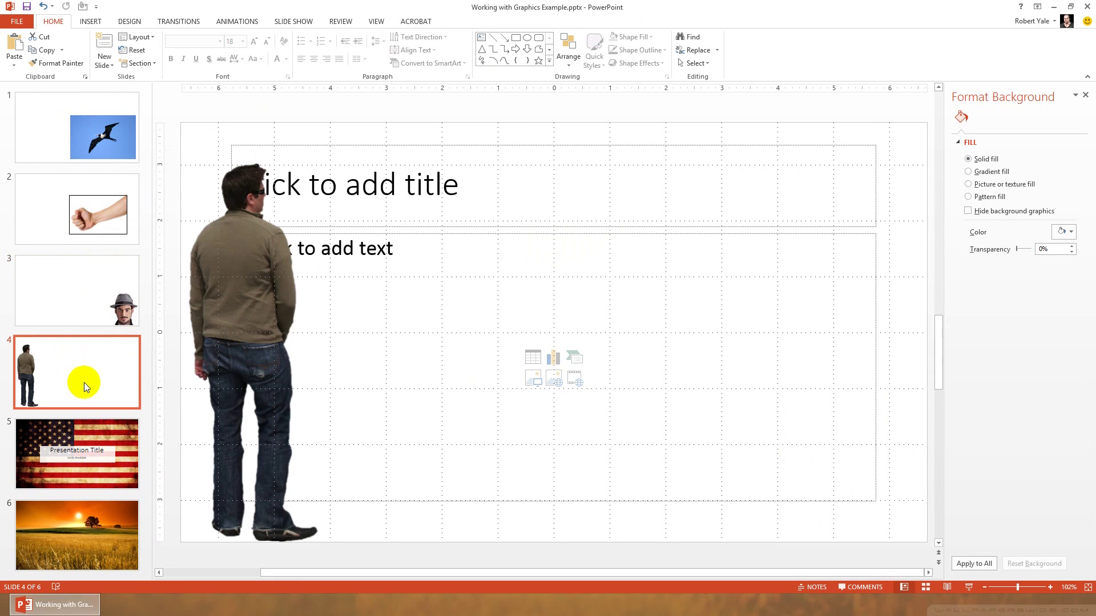
pyautogui.click(222, 326)
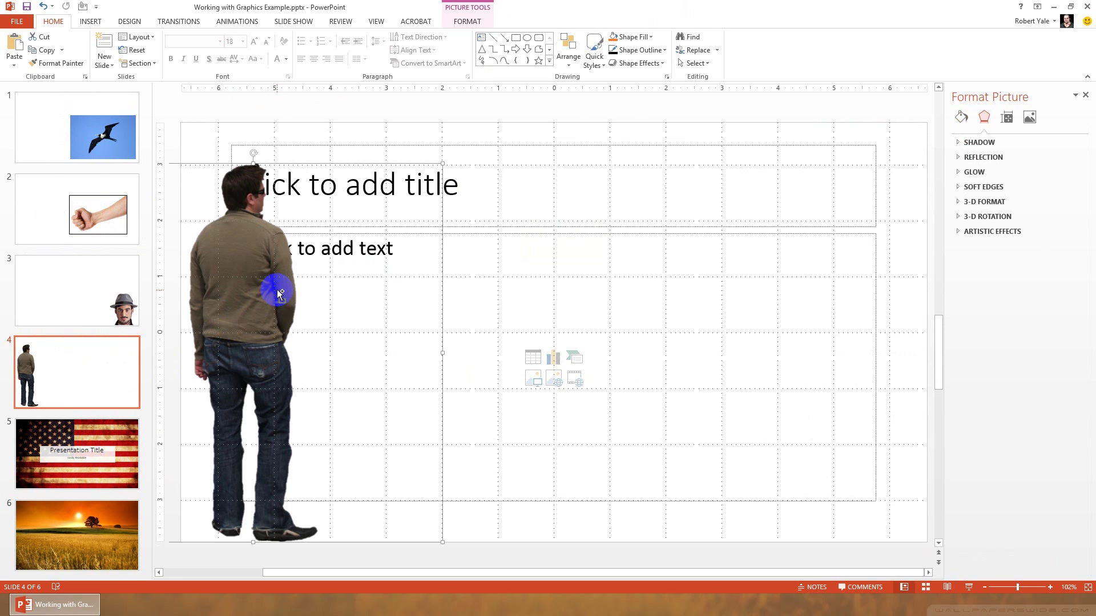
pyautogui.hotkey('ctrl', 'd')
pyautogui.hotkey('ctrl', 'd')
pyautogui.hotkey('ctrl', 'd')
pyautogui.hotkey('ctrl', 'd')
pyautogui.hotkey('ctrl', 'd')
pyautogui.hotkey('ctrl', 'd')
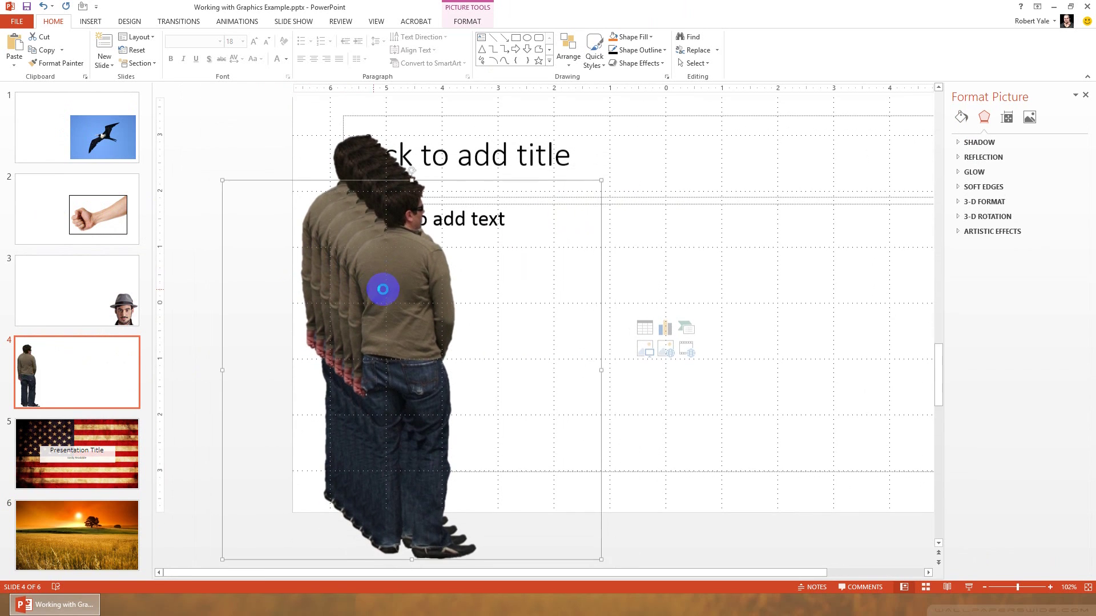
# Move man copies into a row of four at right, leaving a cluster at left.
pyautogui.moveTo(447, 330); pyautogui.dragTo(816, 249)
pyautogui.moveTo(441, 316); pyautogui.dragTo(455, 313)
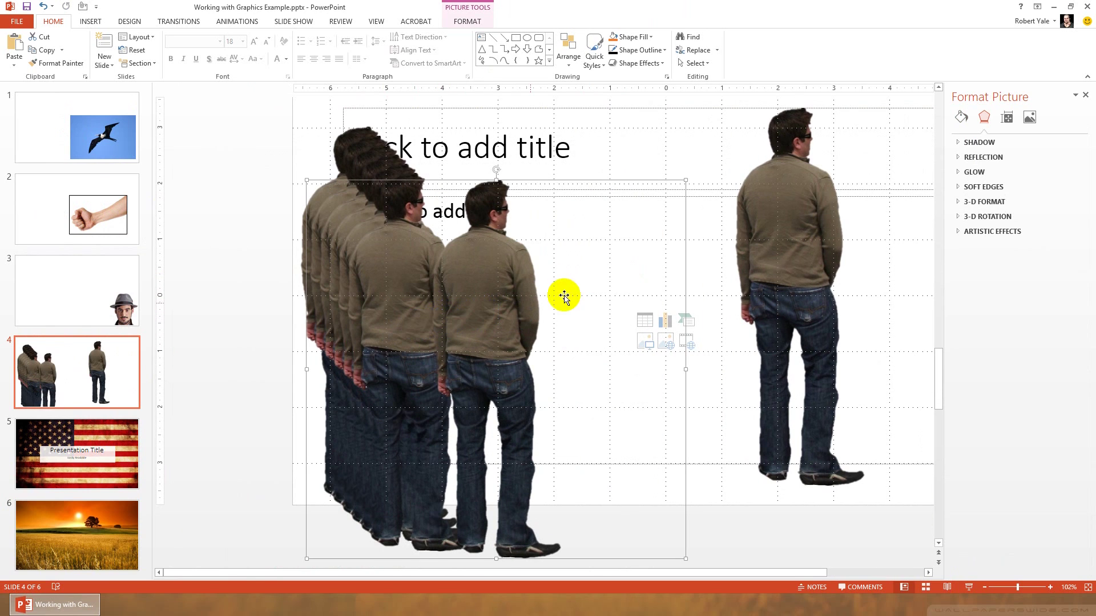
pyautogui.click(262, 132)
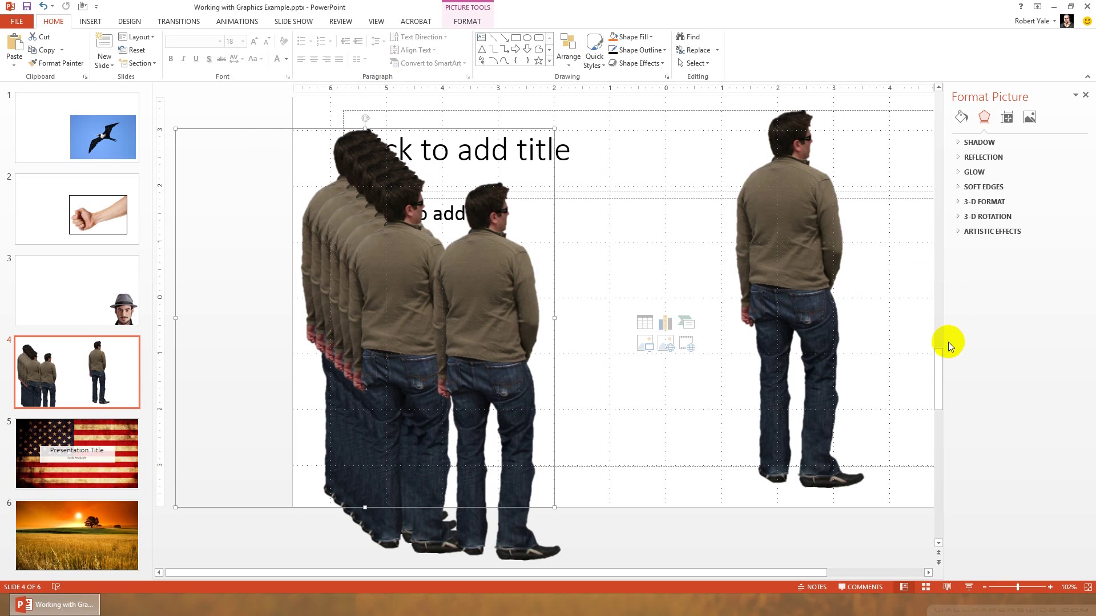
pyautogui.moveTo(944, 331); pyautogui.dragTo(963, 328)
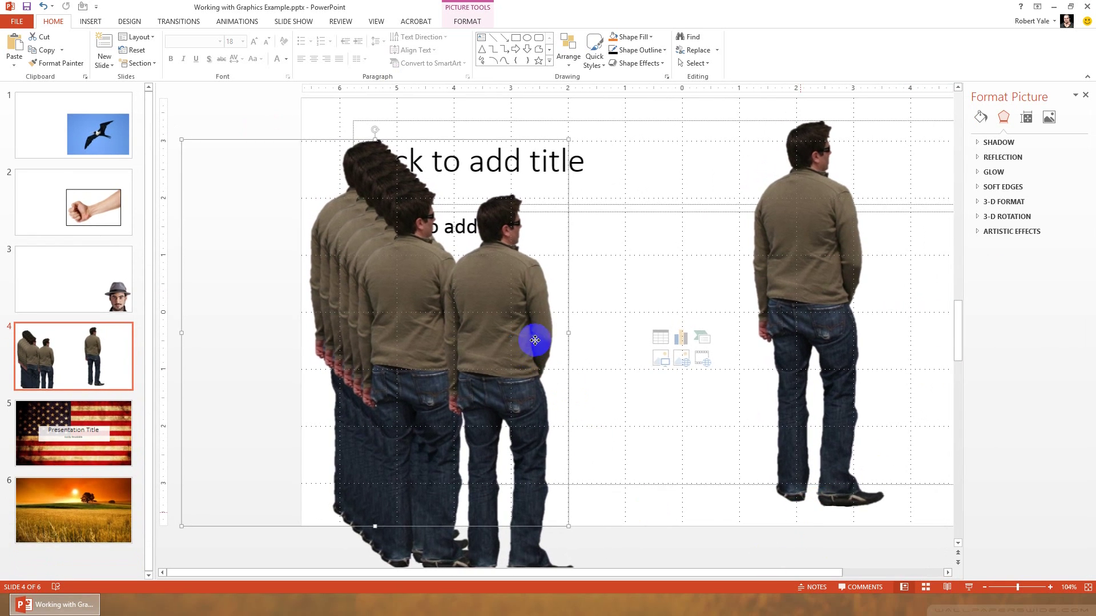
pyautogui.moveTo(495, 318); pyautogui.dragTo(788, 239)
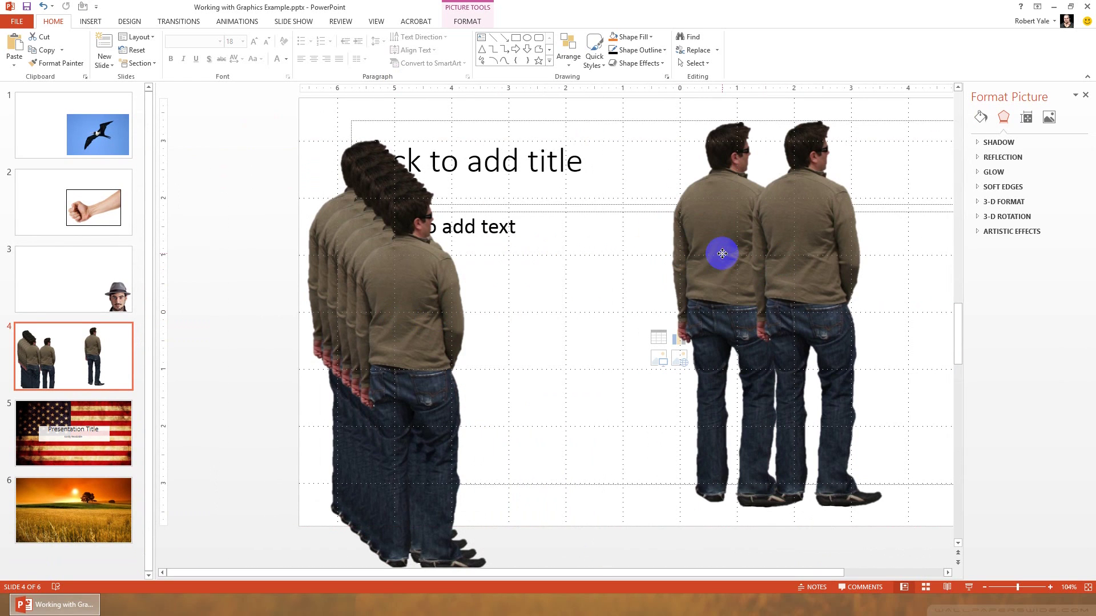
pyautogui.moveTo(423, 343); pyautogui.dragTo(558, 288)
pyautogui.click(512, 308)
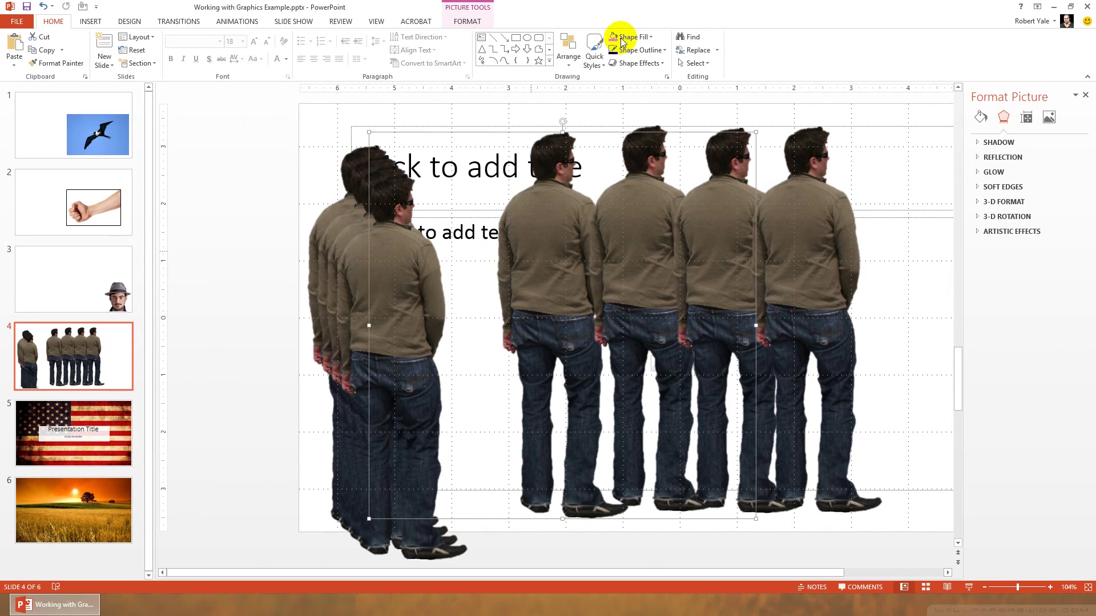
pyautogui.click(243, 171)
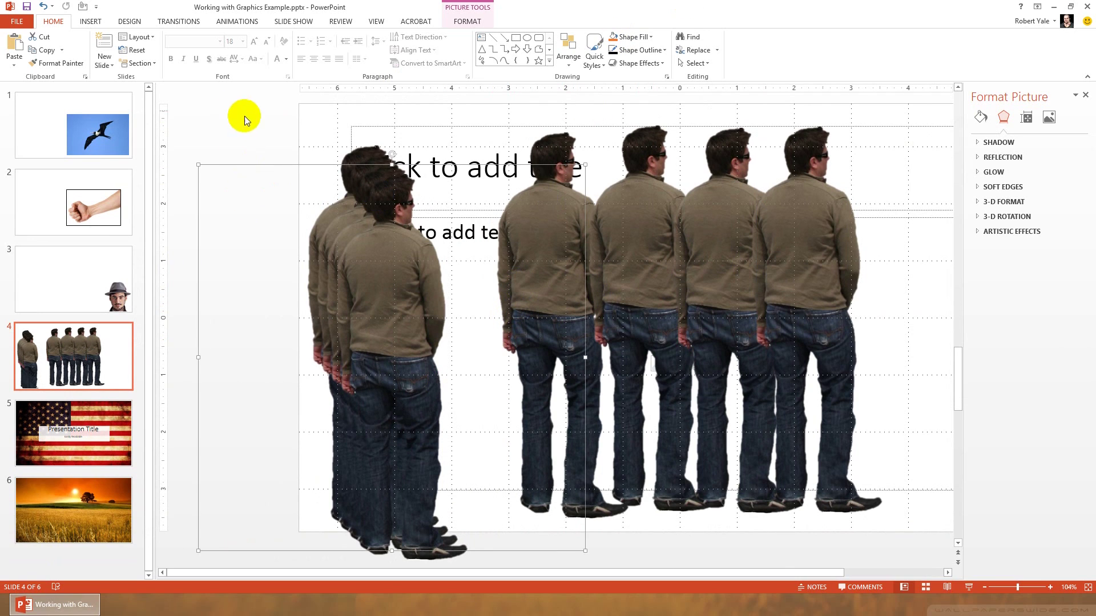
# Select all the man copies on the slide, excluding the text placeholders.
pyautogui.hotkey('ctrl', 'a')
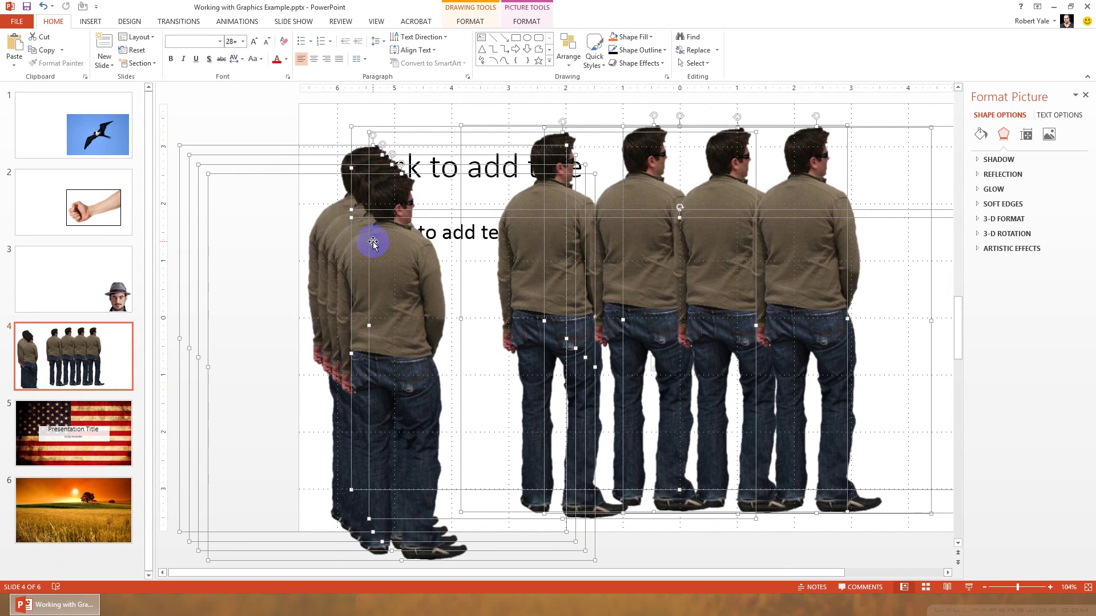
pyautogui.keyDown('shift'); pyautogui.click(354, 130); pyautogui.keyUp('shift')
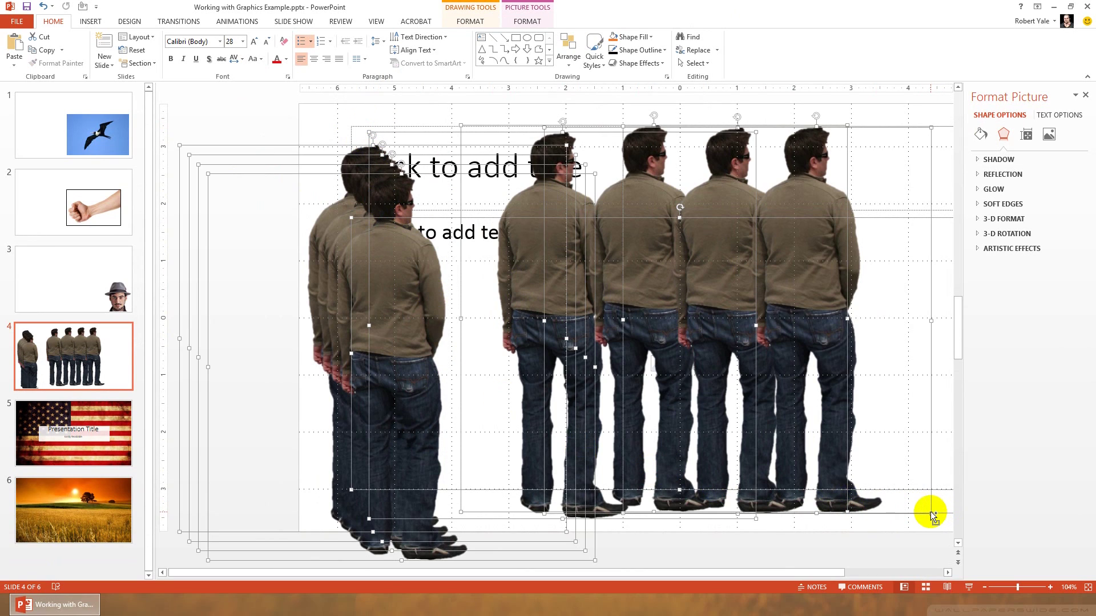
pyautogui.click(925, 571)
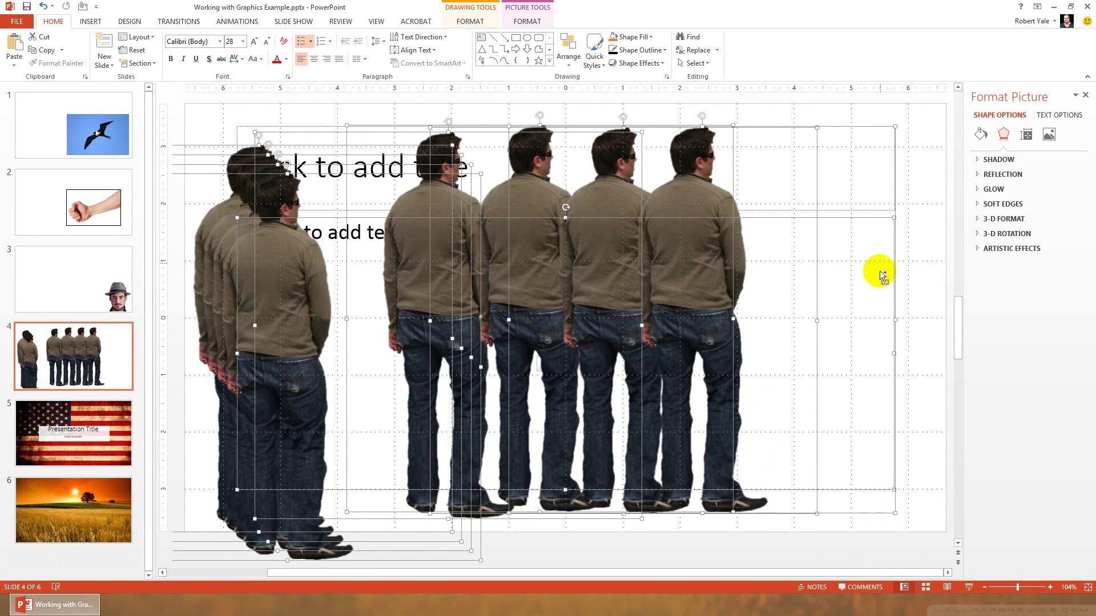
pyautogui.keyDown('ctrl'); pyautogui.click(880, 269); pyautogui.keyUp('ctrl')
pyautogui.keyDown('ctrl'); pyautogui.click(889, 220); pyautogui.keyUp('ctrl')
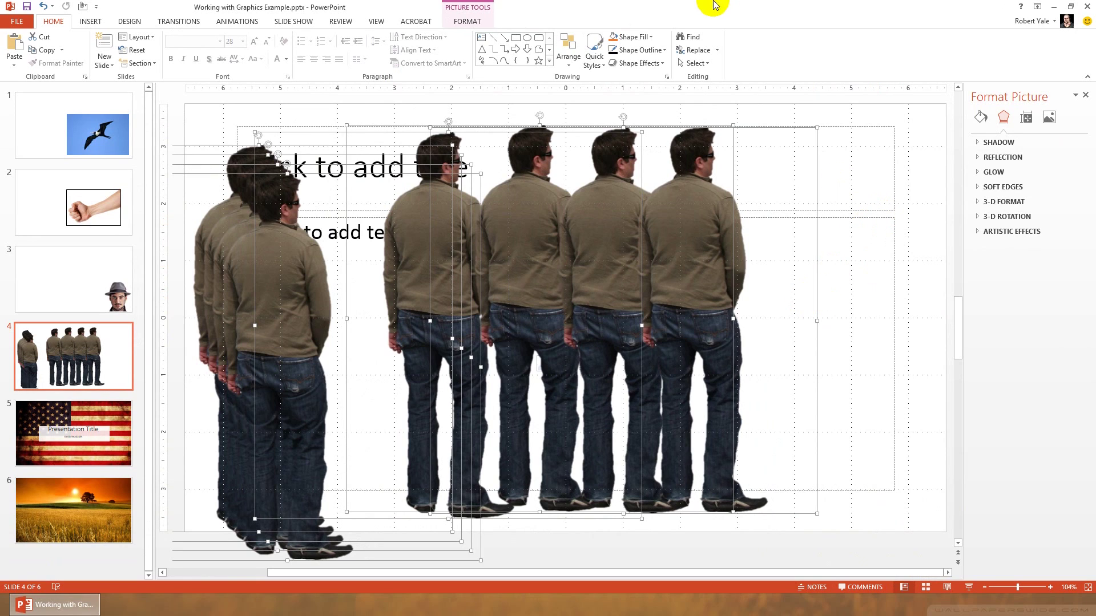
# Distribute the copies across the slide, align their middles, then delete all but one.
pyautogui.click(484, 10)
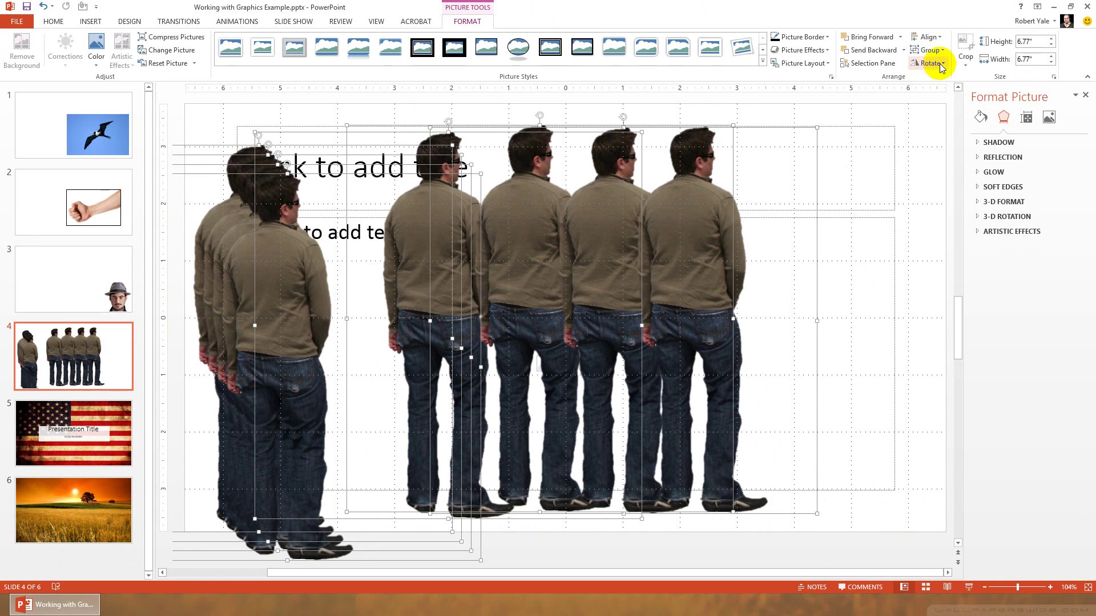
pyautogui.click(941, 37)
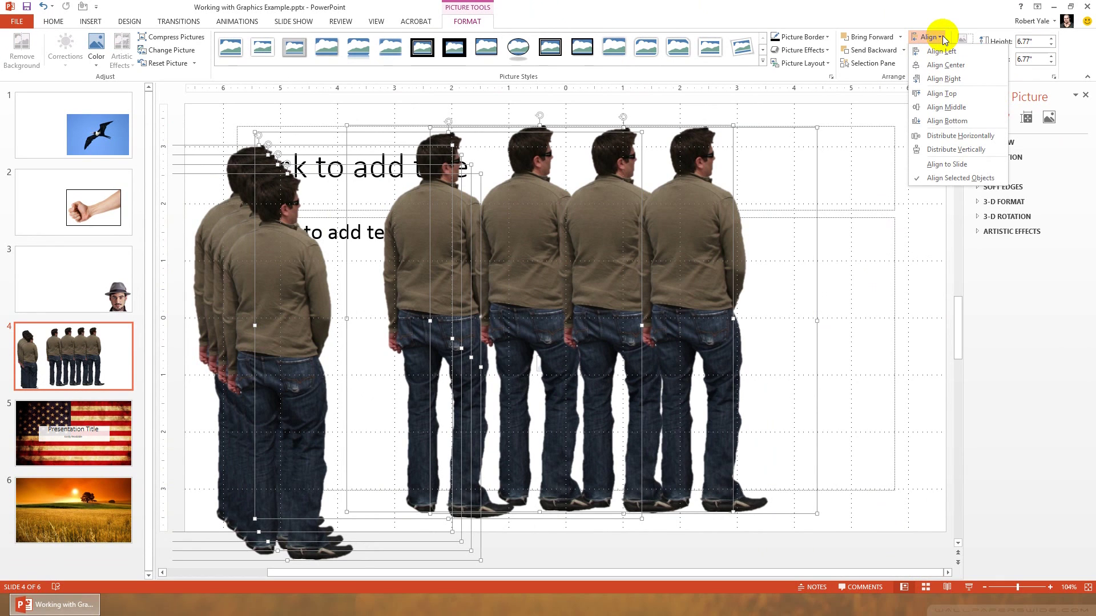
pyautogui.click(953, 136)
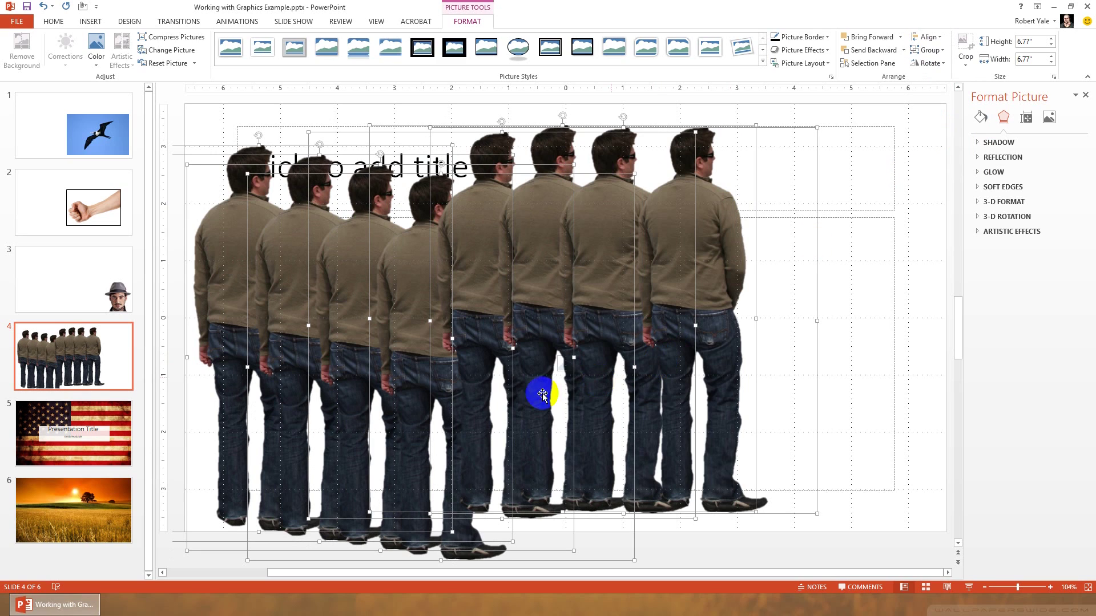
pyautogui.click(942, 39)
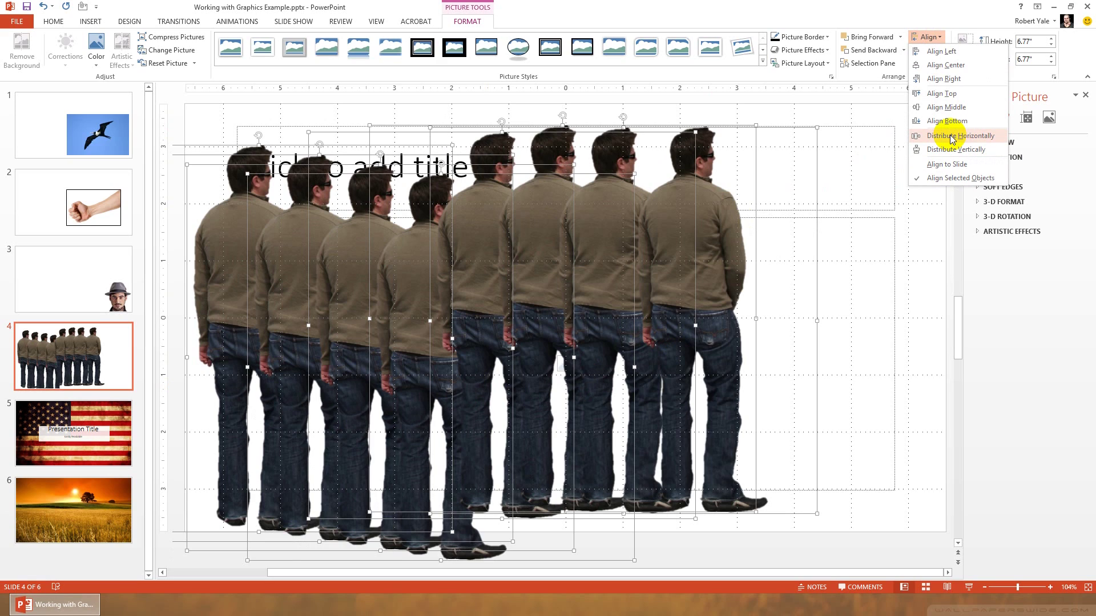
pyautogui.click(940, 166)
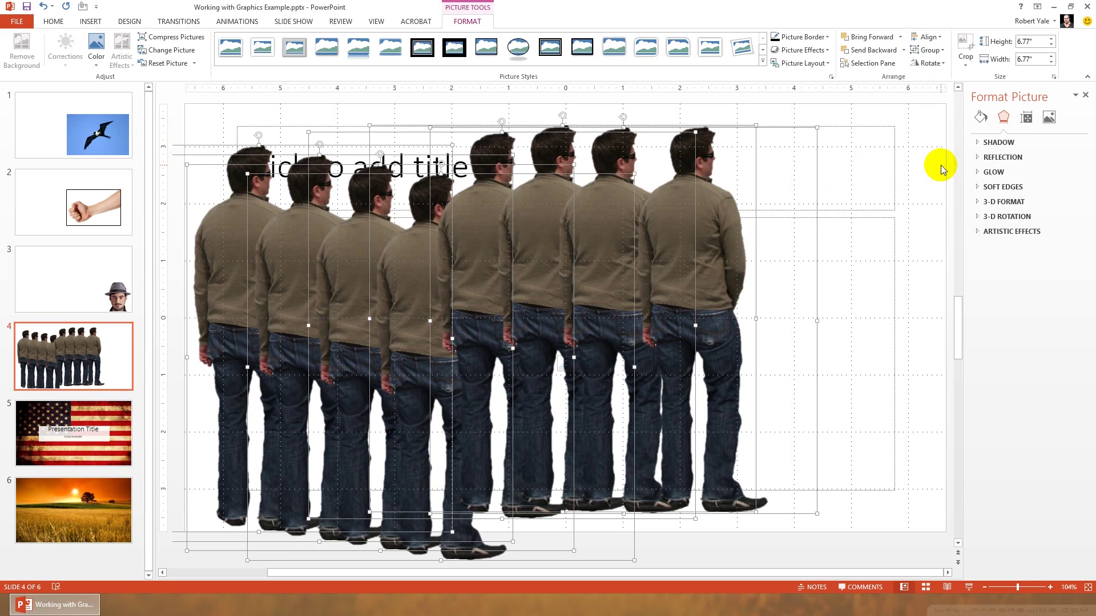
pyautogui.click(928, 37)
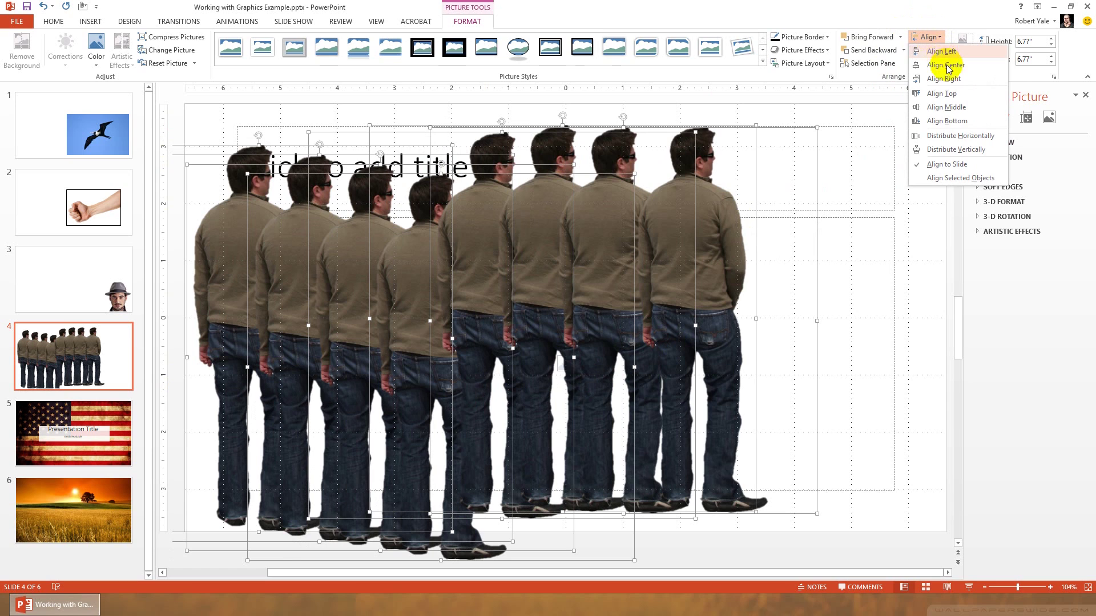
pyautogui.click(949, 139)
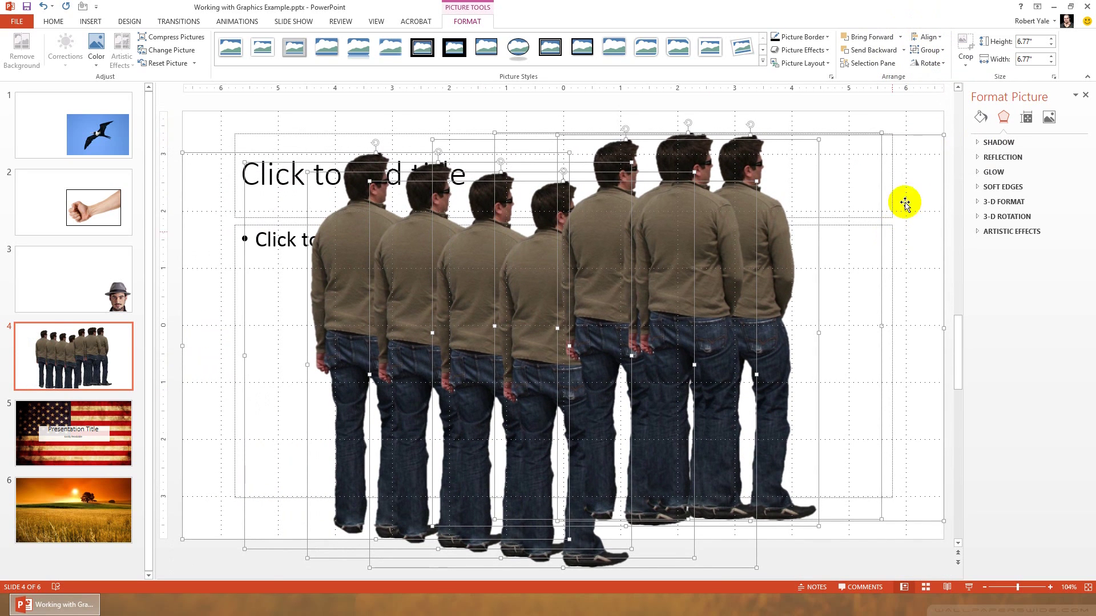
pyautogui.click(939, 39)
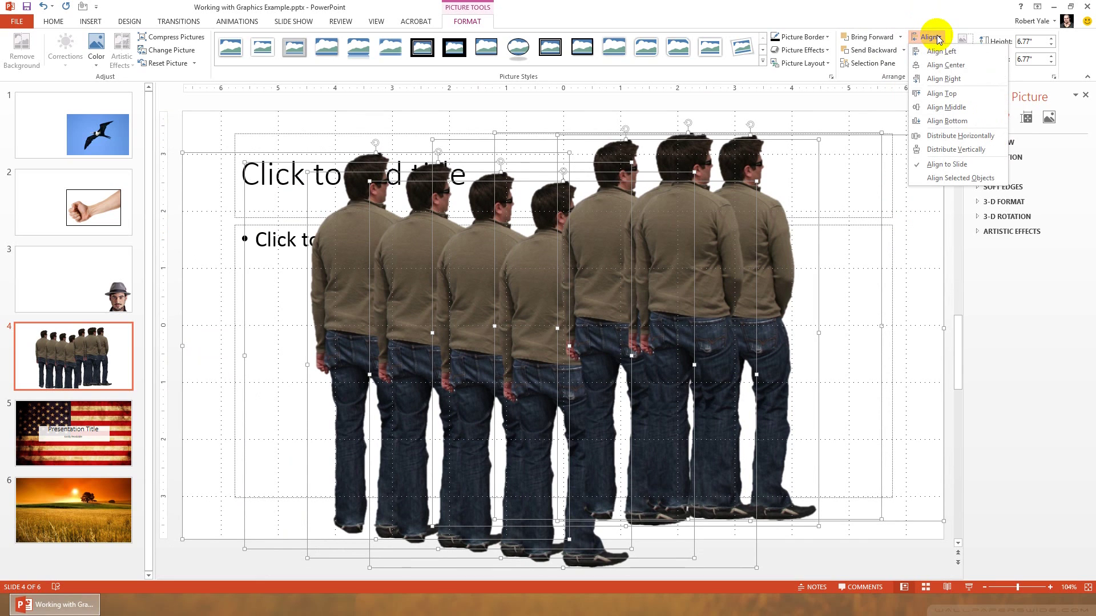
pyautogui.click(943, 106)
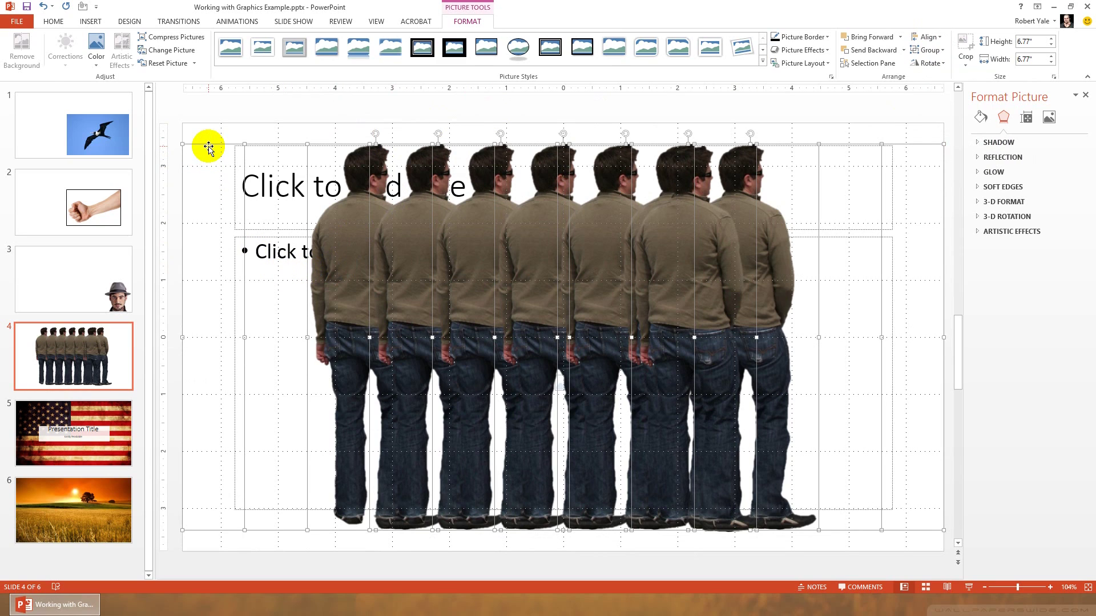
pyautogui.press('Delete')
pyautogui.click(699, 243)
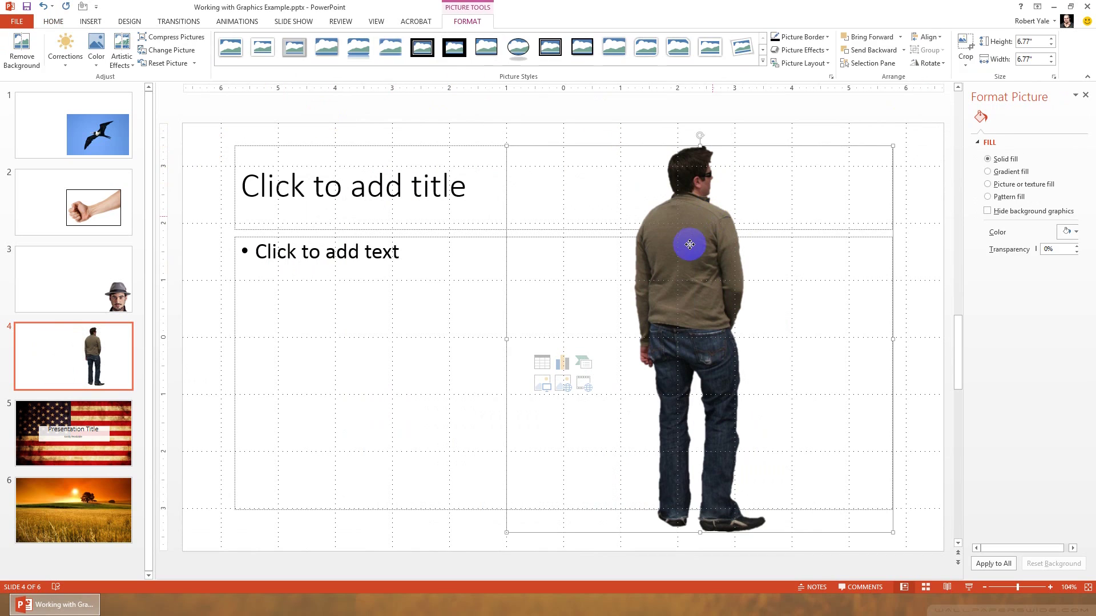
# Crop the man picture's sides to 6.77" by 2.36" and move it to the left edge.
pyautogui.click(970, 43)
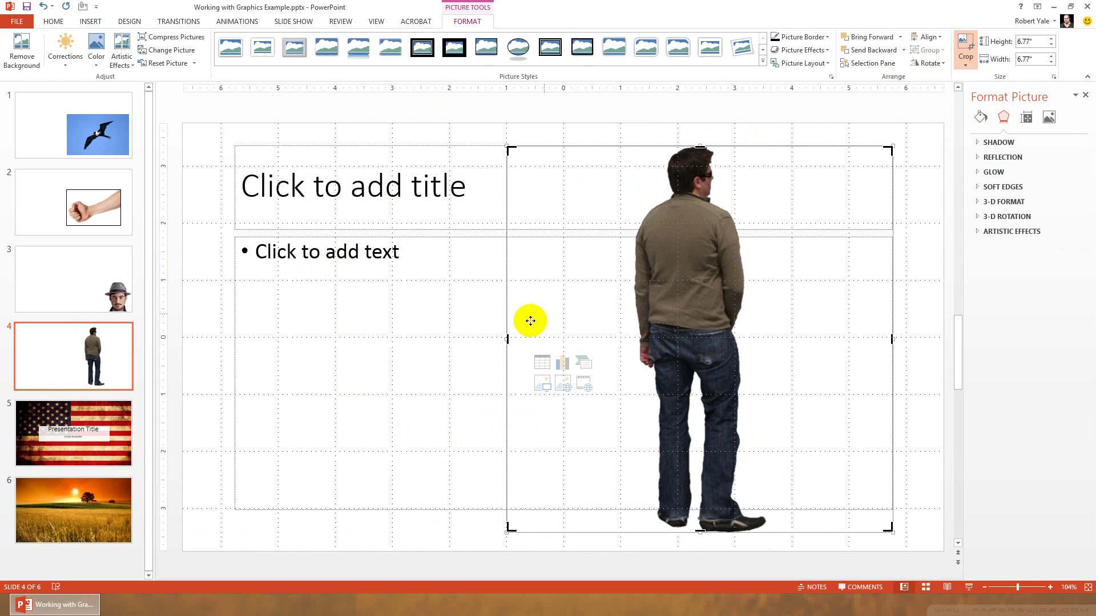
pyautogui.moveTo(507, 339); pyautogui.dragTo(633, 341)
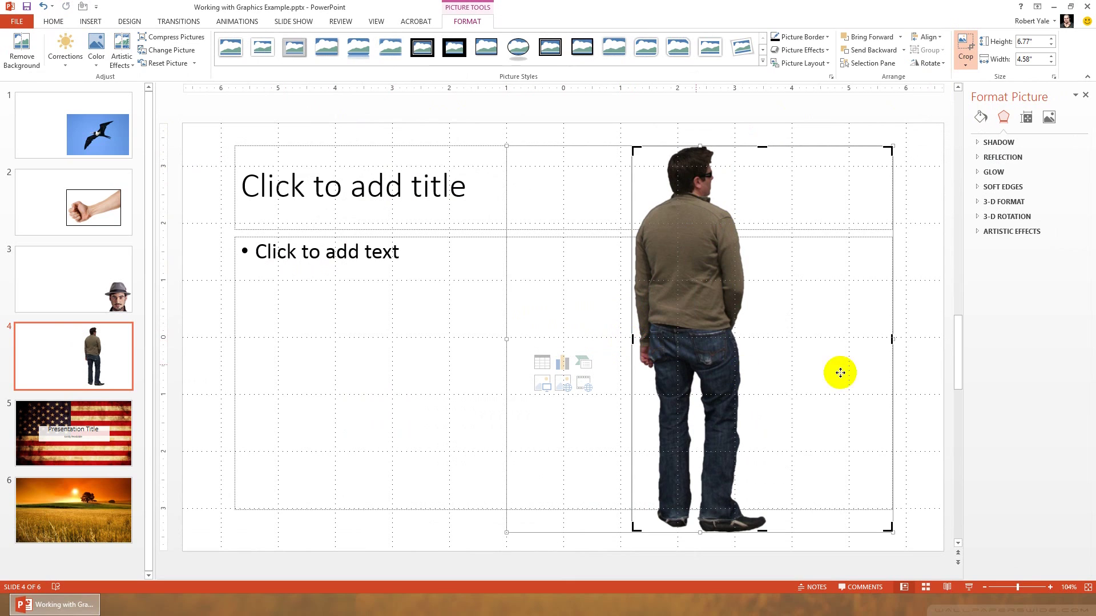
pyautogui.moveTo(880, 341); pyautogui.dragTo(766, 347)
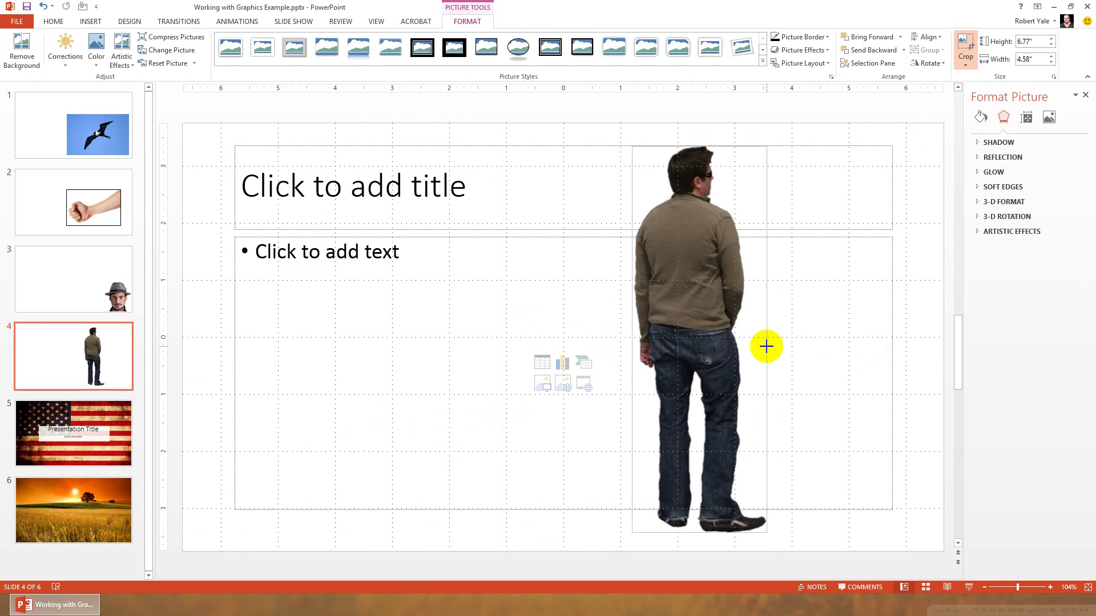
pyautogui.click(963, 43)
pyautogui.moveTo(725, 324); pyautogui.dragTo(293, 306)
# Paste seven man copies, distribute them horizontally, and align them middle then top.
pyautogui.hotkey('ctrl', 'v')
pyautogui.hotkey('ctrl', 'v')
pyautogui.hotkey('ctrl', 'v')
pyautogui.hotkey('ctrl', 'v')
pyautogui.hotkey('ctrl', 'v')
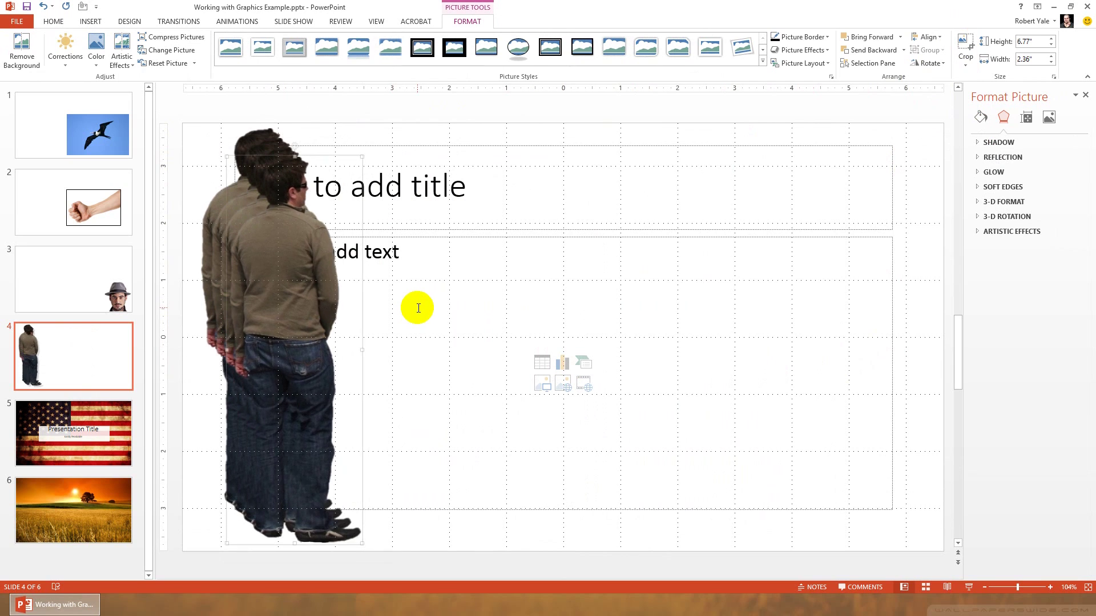
pyautogui.moveTo(198, 103); pyautogui.dragTo(395, 578)
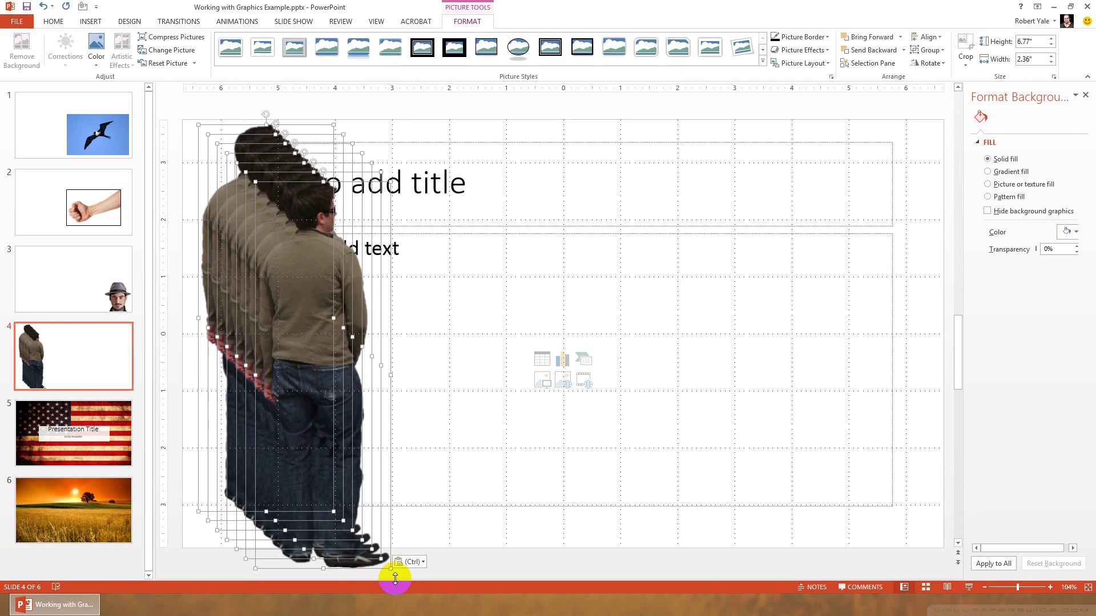
pyautogui.click(931, 36)
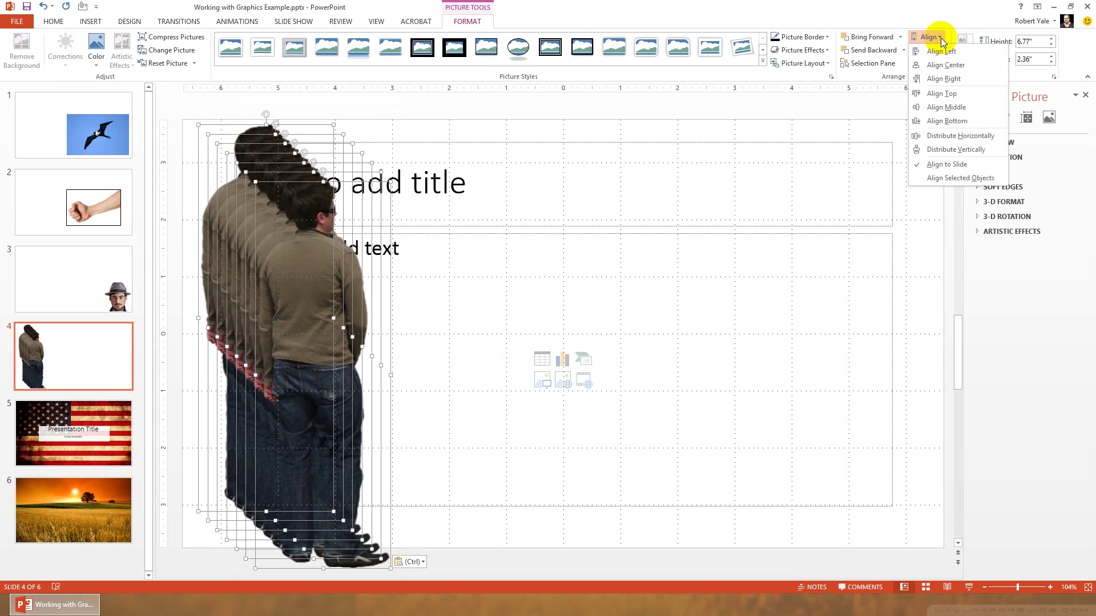
pyautogui.click(957, 136)
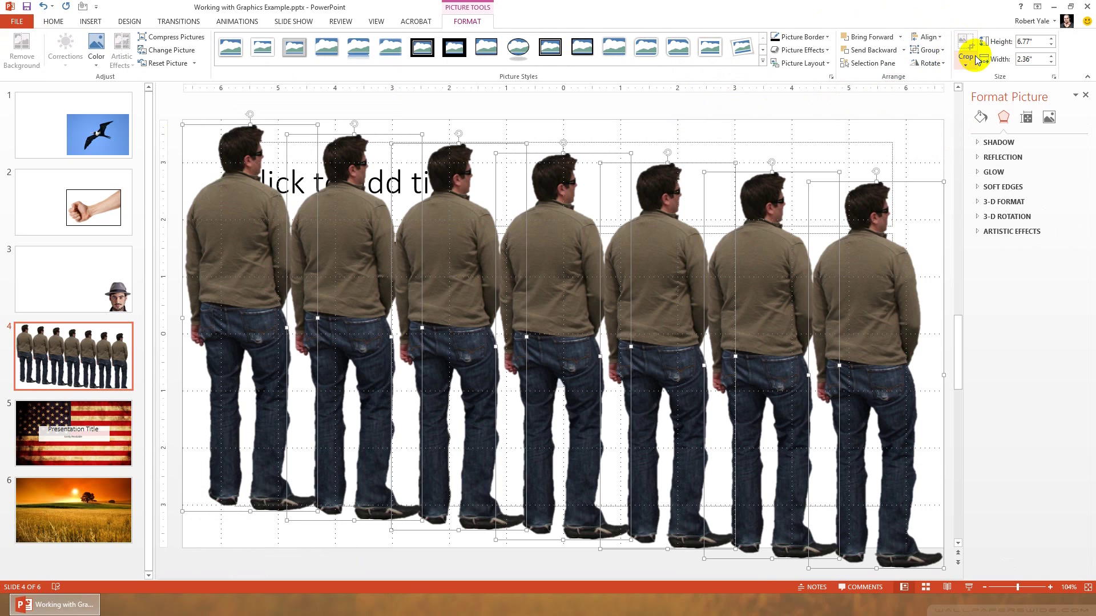
pyautogui.click(928, 36)
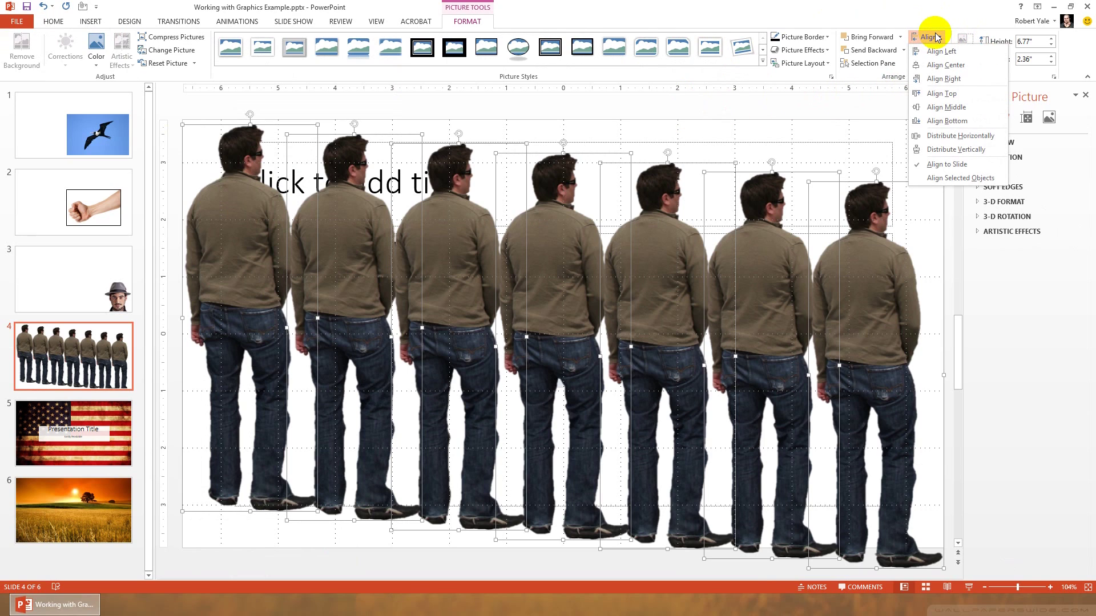
pyautogui.click(947, 110)
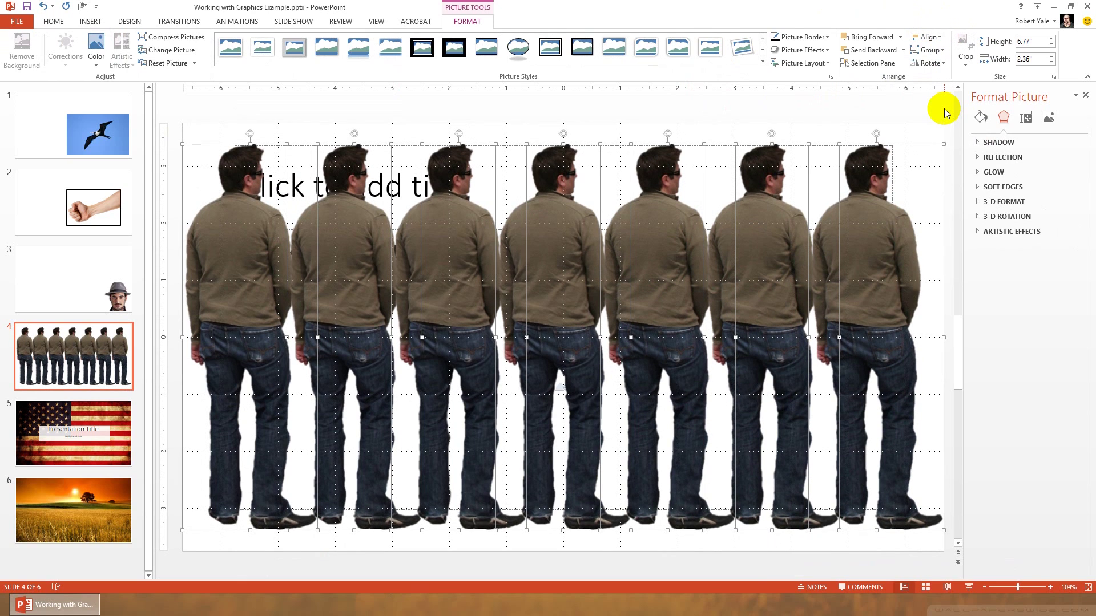
pyautogui.click(927, 37)
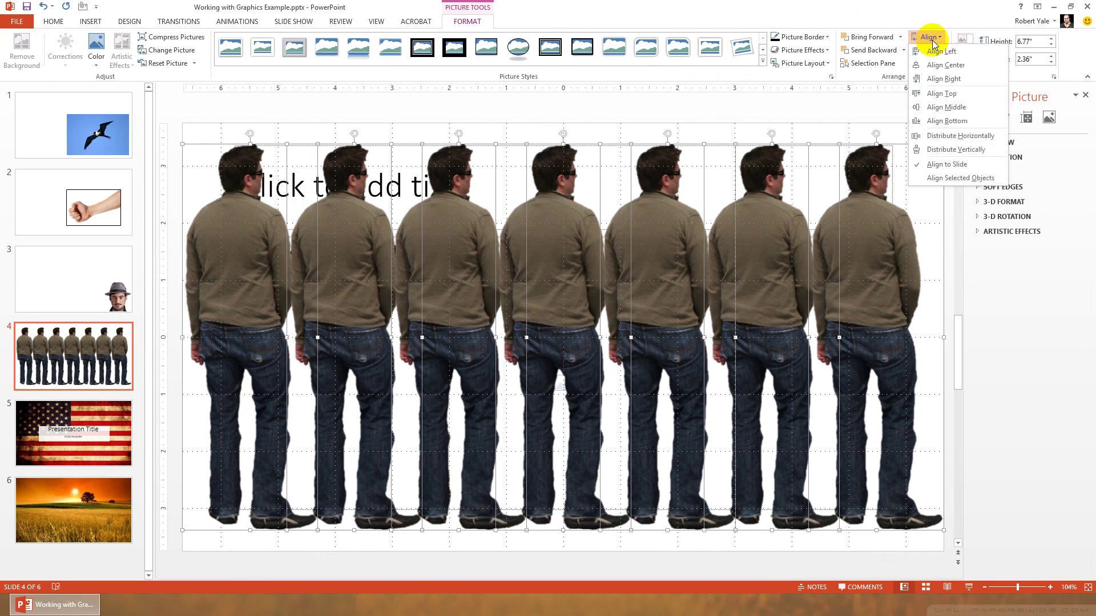
pyautogui.click(942, 93)
pyautogui.click(191, 98)
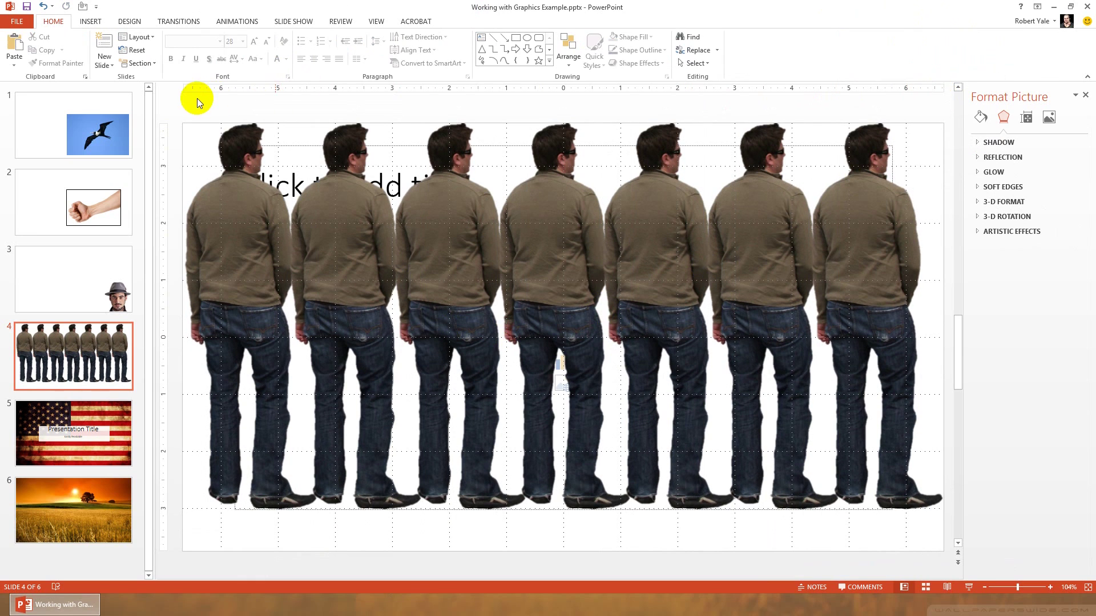
# Select the three left man pictures and shift them left so they overlap.
pyautogui.moveTo(183, 103); pyautogui.dragTo(509, 532)
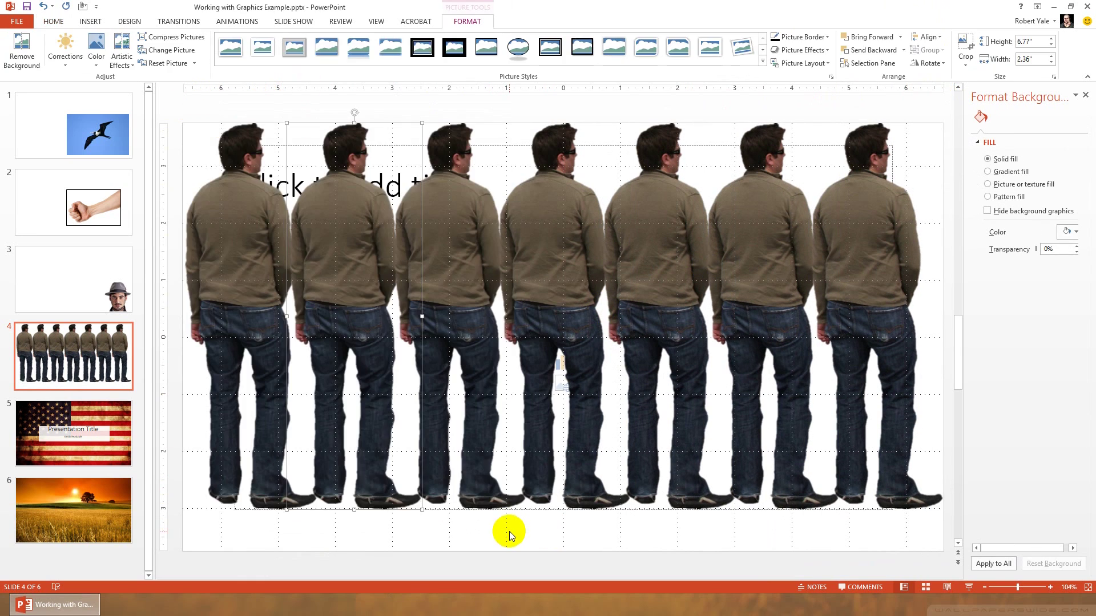
pyautogui.click(244, 215)
pyautogui.keyDown('ctrl'); pyautogui.click(350, 206); pyautogui.keyUp('ctrl')
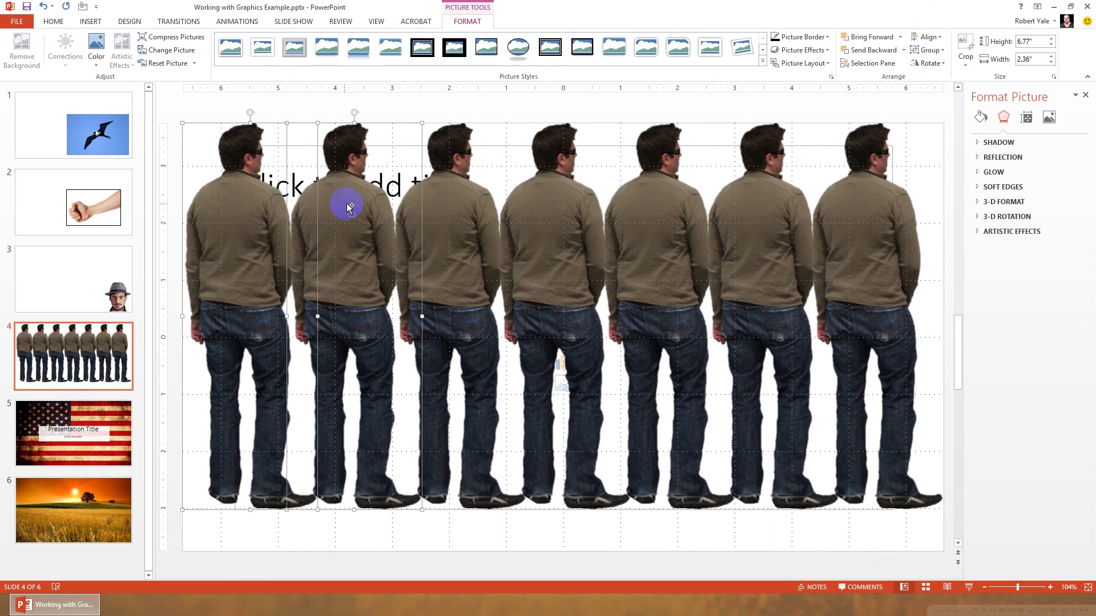
pyautogui.keyDown('ctrl'); pyautogui.click(450, 200); pyautogui.keyUp('ctrl')
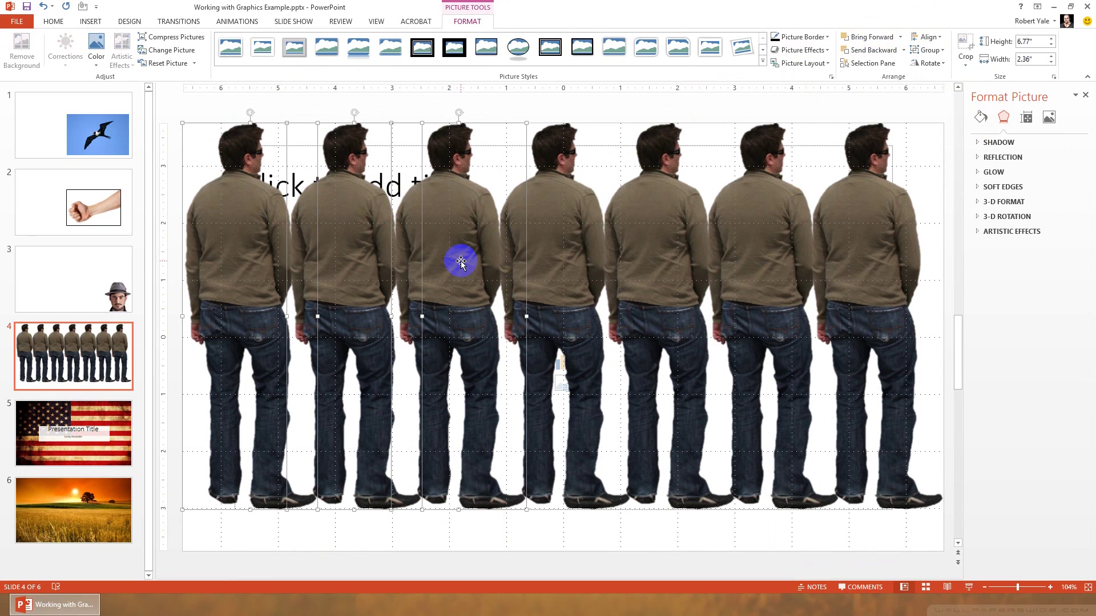
pyautogui.moveTo(416, 257); pyautogui.dragTo(423, 281)
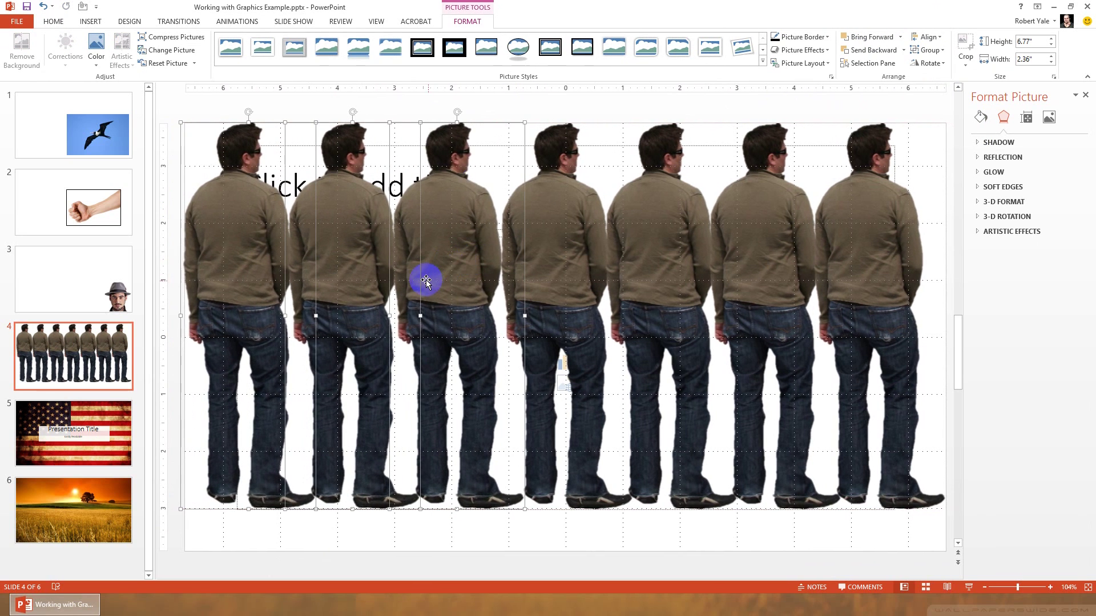
pyautogui.click(294, 114)
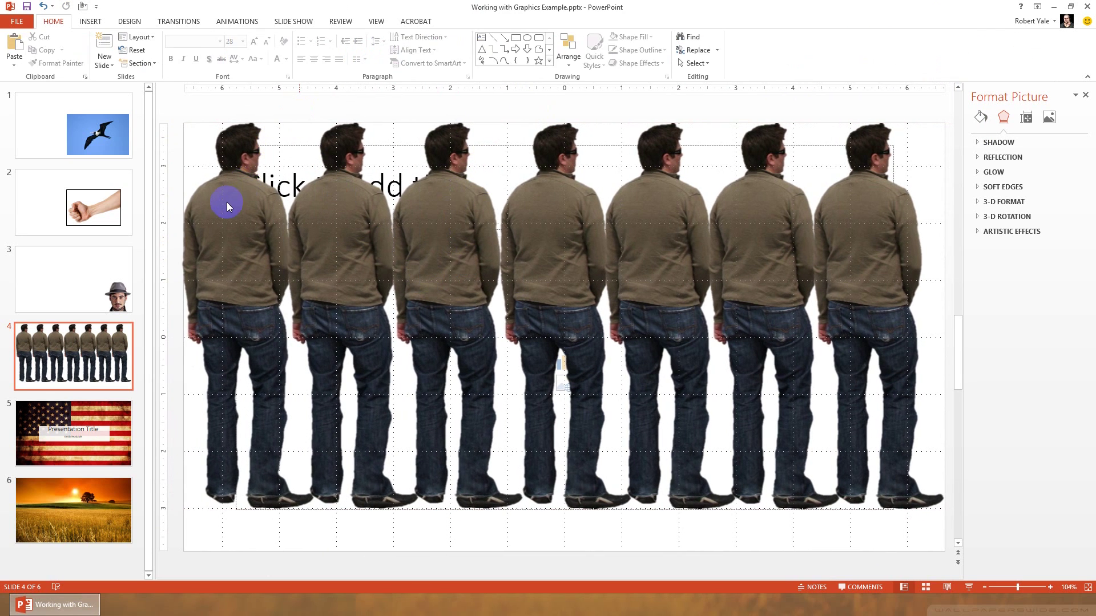
pyautogui.click(229, 209)
pyautogui.moveTo(306, 226); pyautogui.dragTo(335, 230)
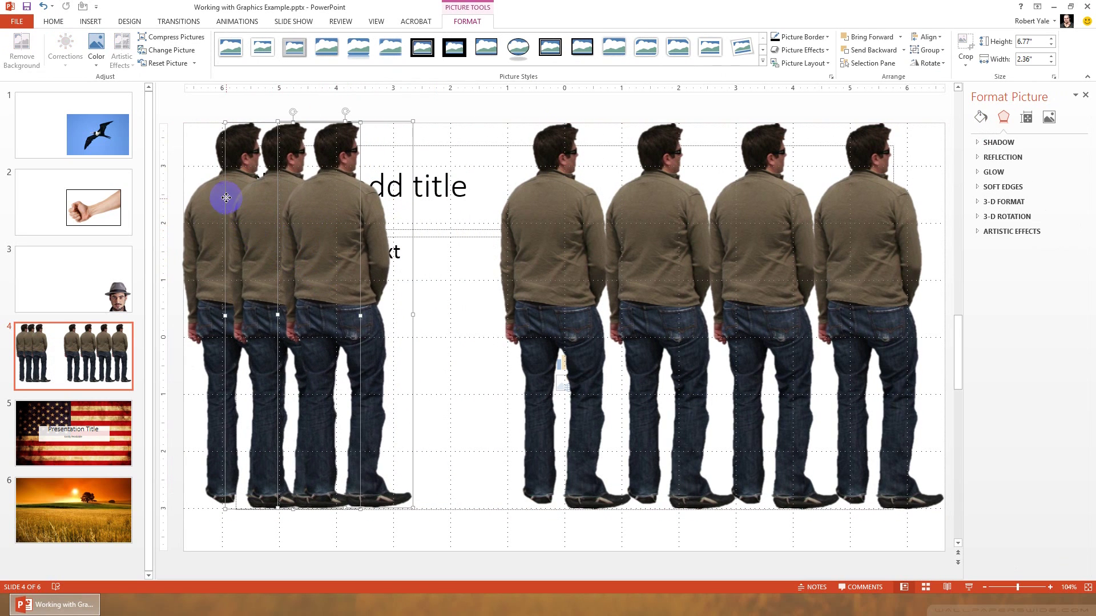
# Distribute the three left pictures horizontally, aligned relative to the selected objects.
pyautogui.keyDown('shift'); pyautogui.click(256, 215); pyautogui.keyUp('shift')
pyautogui.keyDown('shift'); pyautogui.click(255, 215); pyautogui.keyUp('shift')
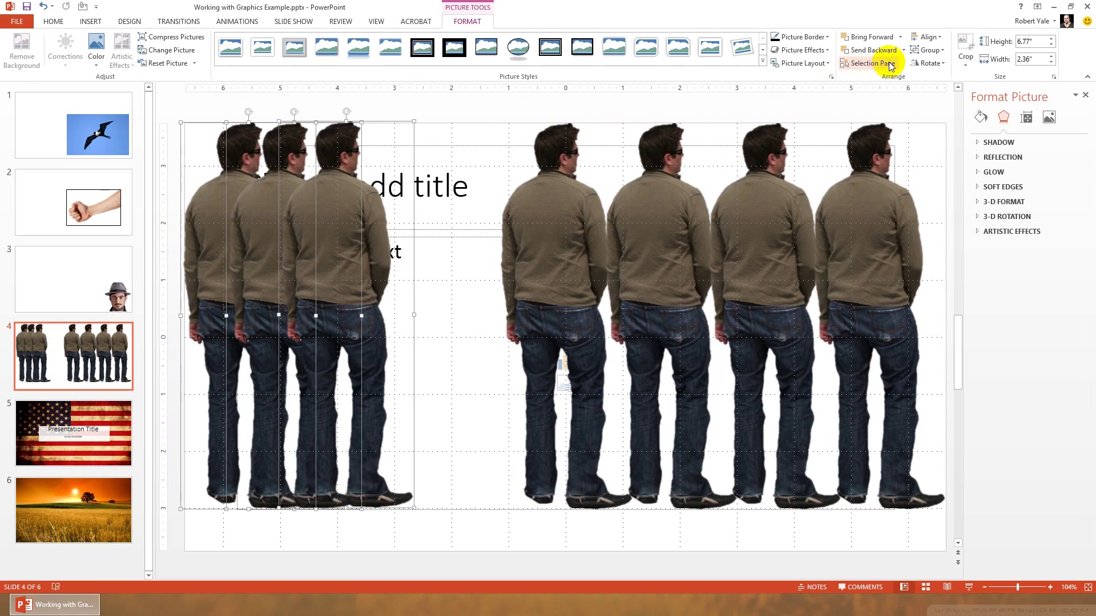
pyautogui.click(929, 37)
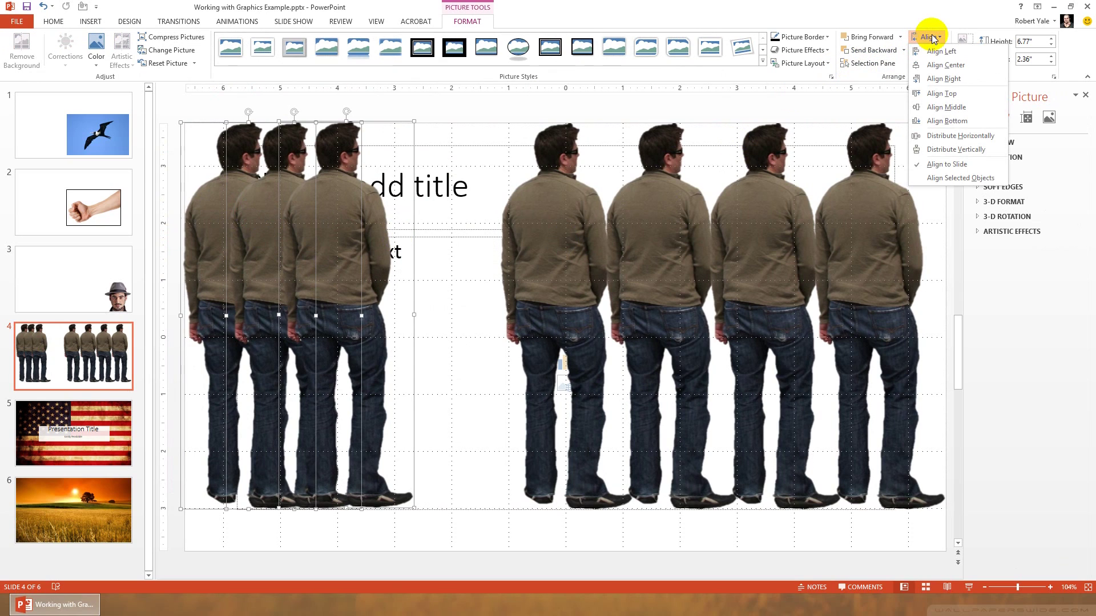
pyautogui.click(941, 178)
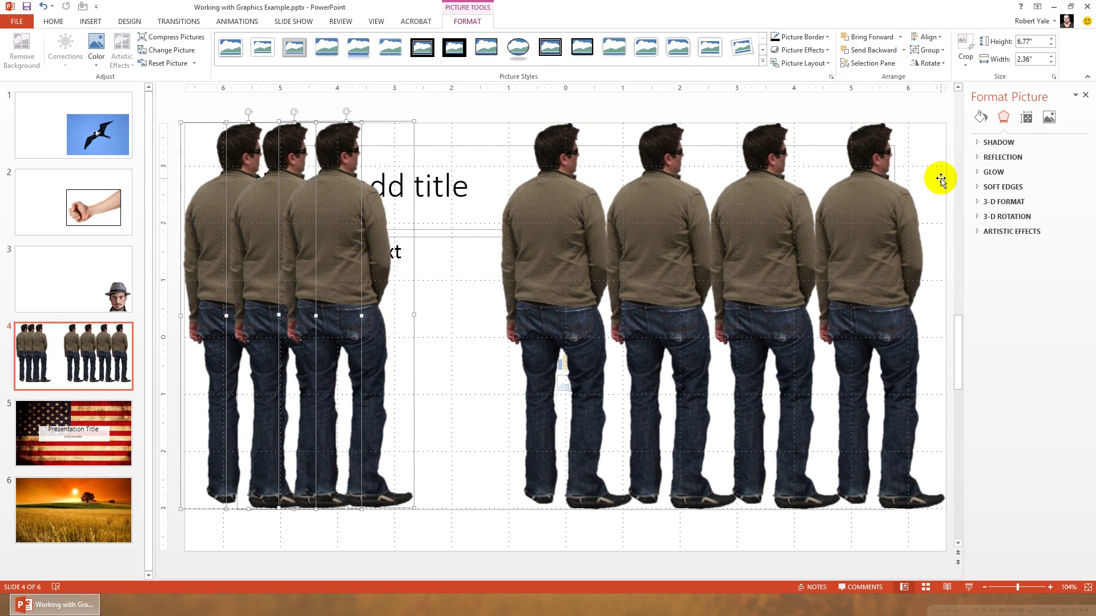
pyautogui.click(927, 37)
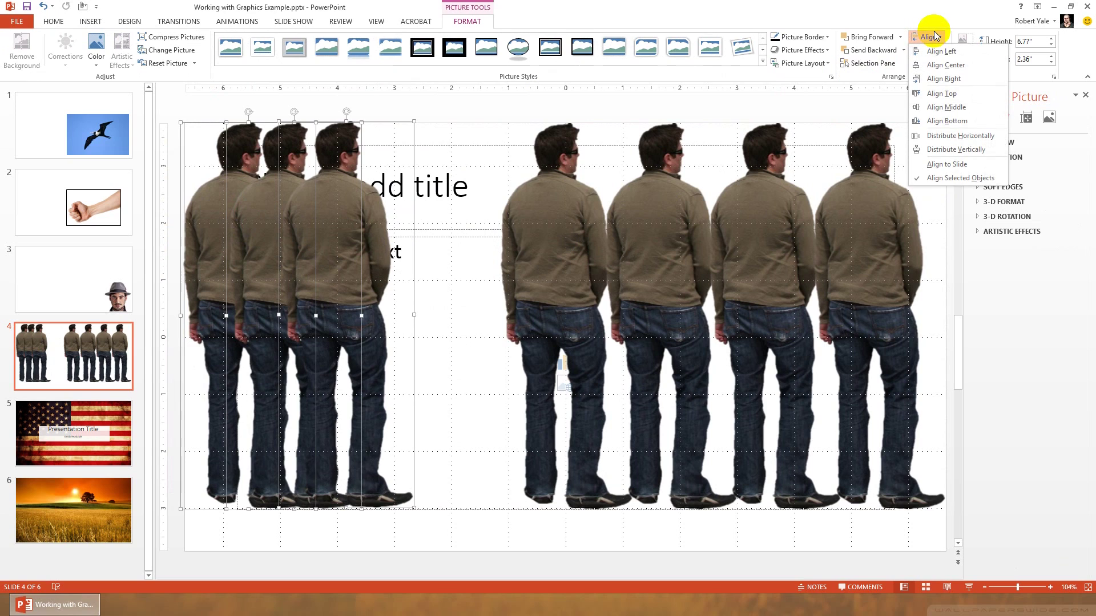
pyautogui.click(961, 136)
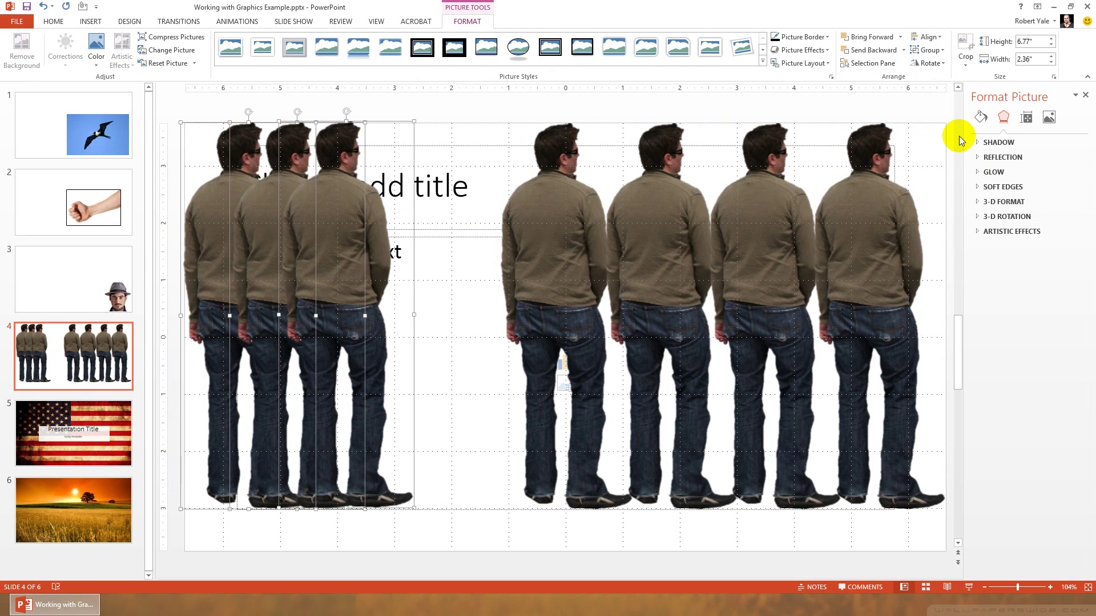
pyautogui.click(551, 233)
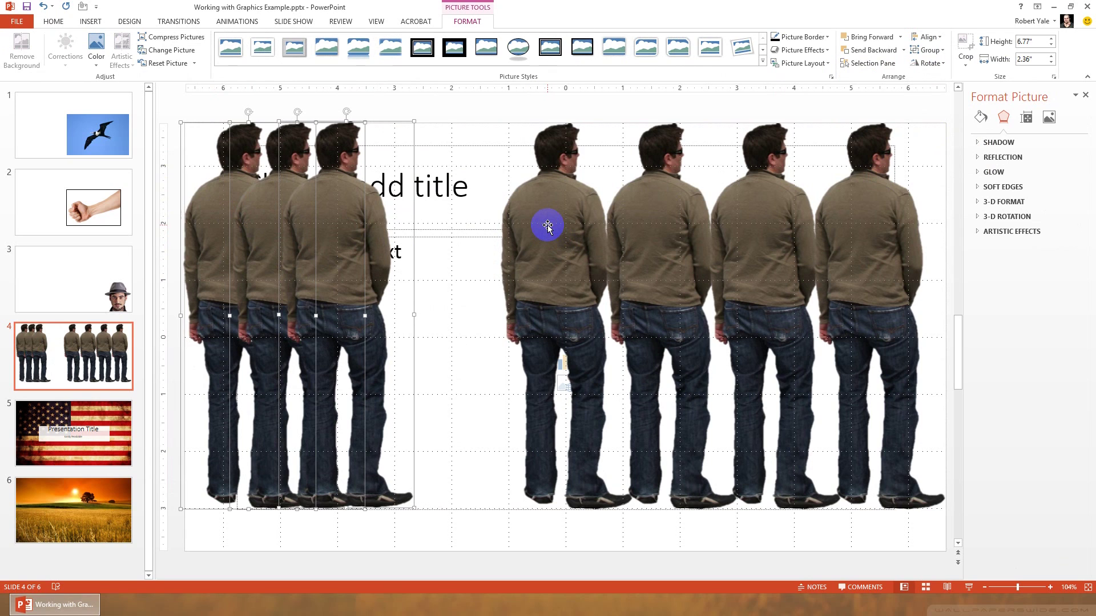
pyautogui.click(472, 100)
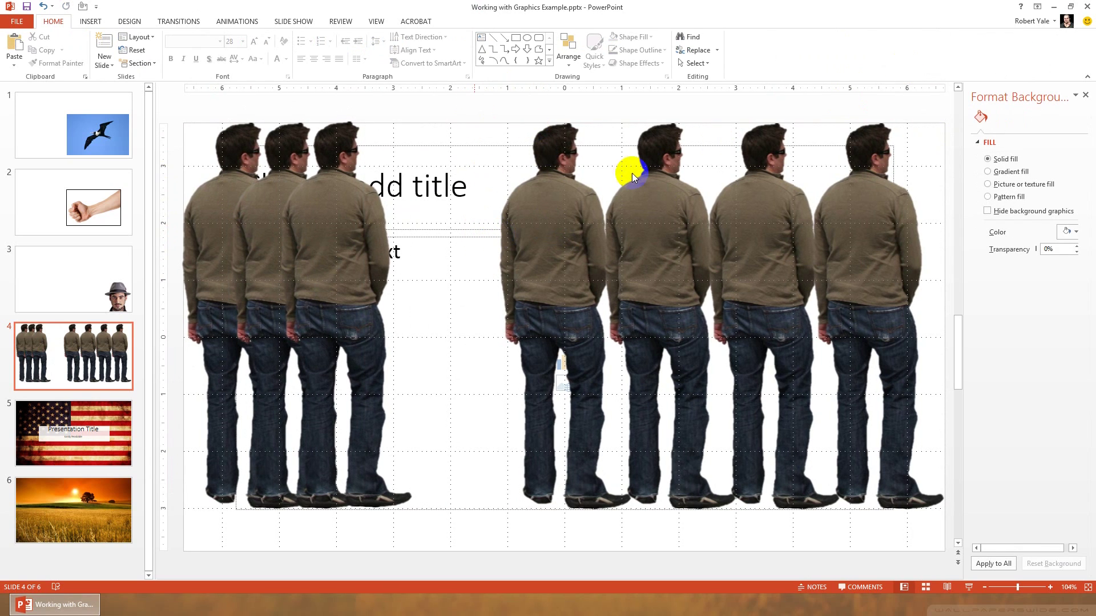
# Select the four right-hand man copies and shrink them to 1.29" by 0.45".
pyautogui.click(624, 227)
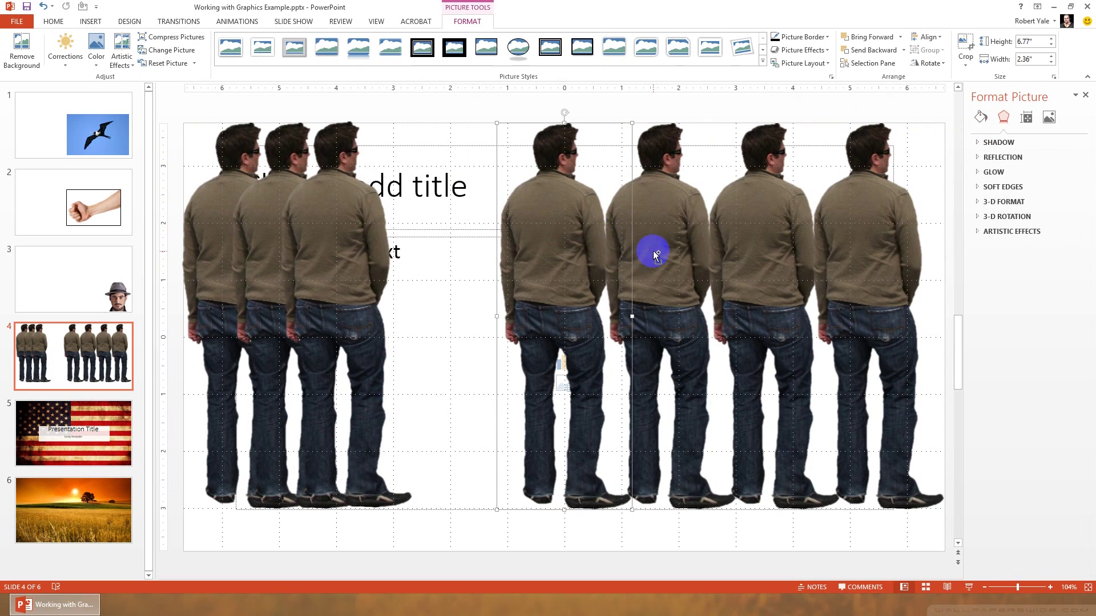
pyautogui.keyDown('ctrl'); pyautogui.click(828, 251); pyautogui.keyUp('ctrl')
pyautogui.keyDown('ctrl'); pyautogui.click(774, 246); pyautogui.keyUp('ctrl')
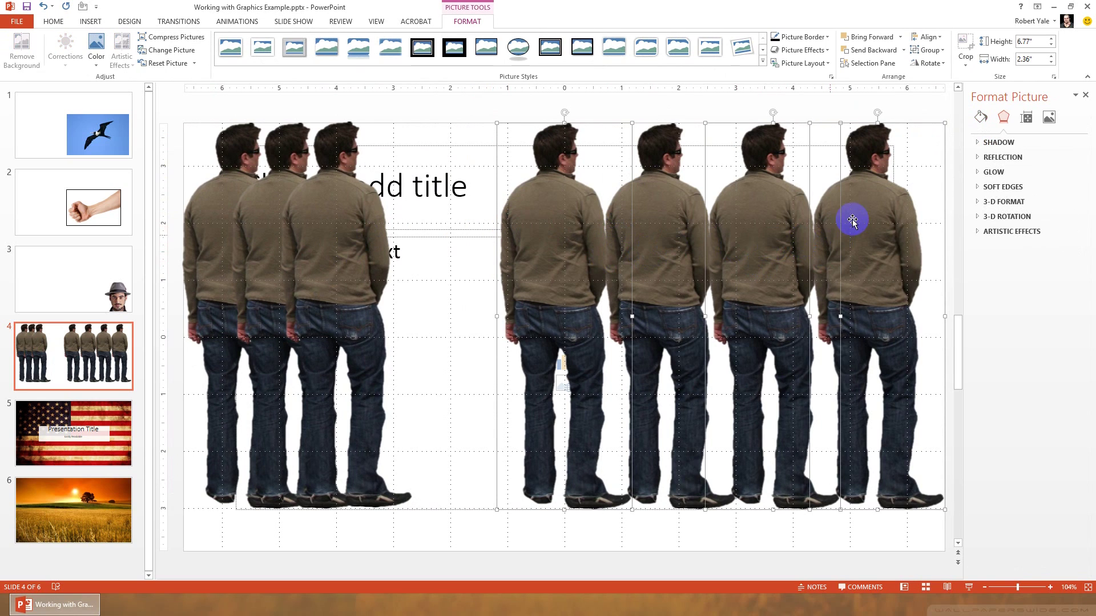
pyautogui.click(799, 165)
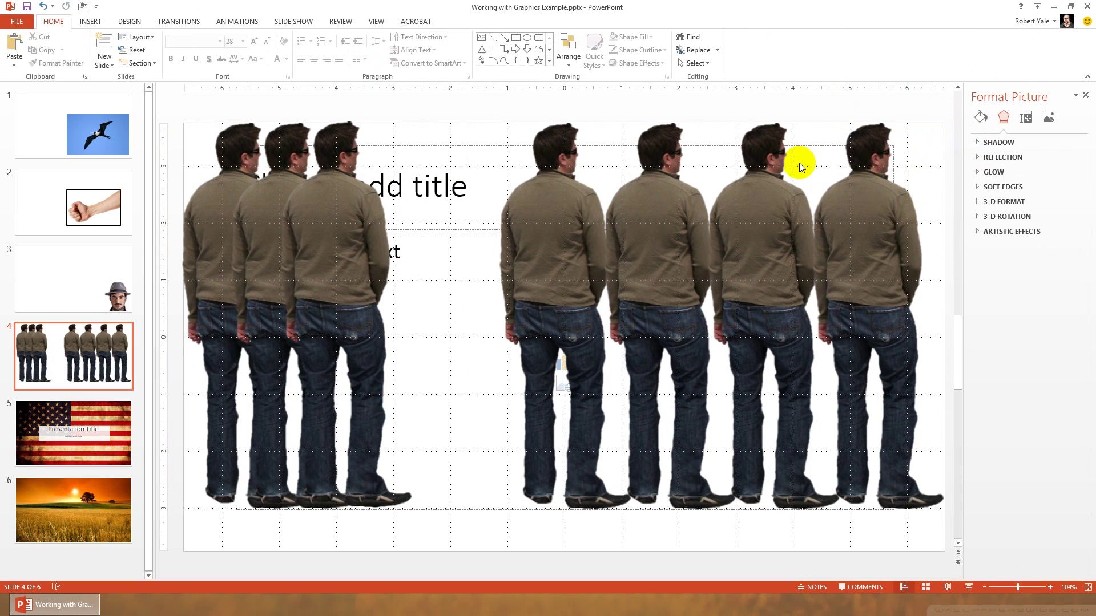
pyautogui.keyDown('ctrl'); pyautogui.click(890, 231); pyautogui.keyUp('ctrl')
pyautogui.keyDown('ctrl'); pyautogui.click(760, 252); pyautogui.keyUp('ctrl')
pyautogui.keyDown('ctrl'); pyautogui.click(662, 254); pyautogui.keyUp('ctrl')
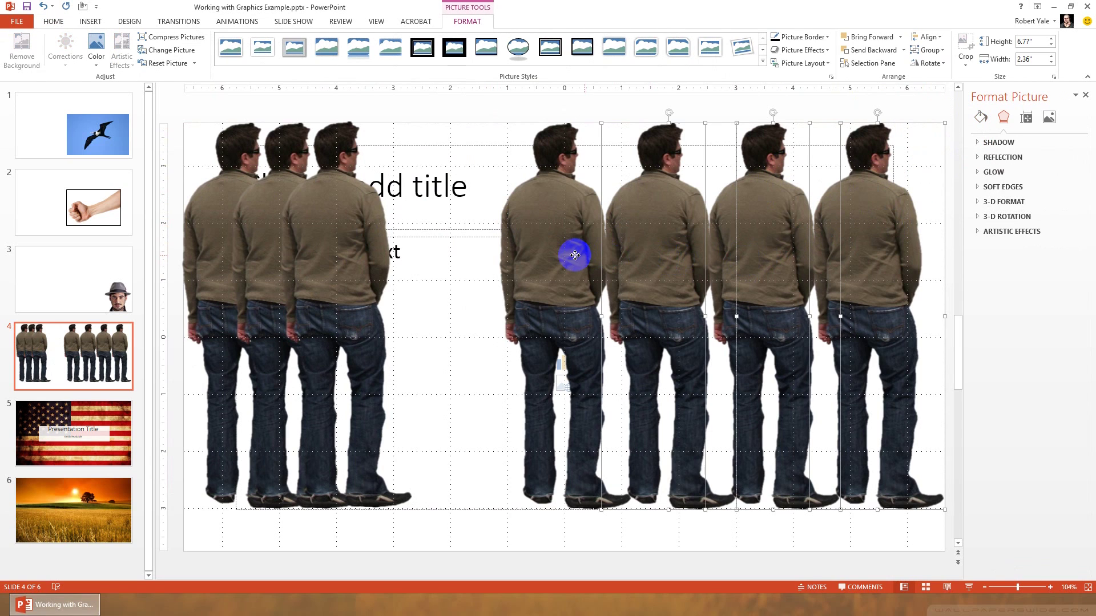
pyautogui.keyDown('ctrl'); pyautogui.click(575, 255); pyautogui.keyUp('ctrl')
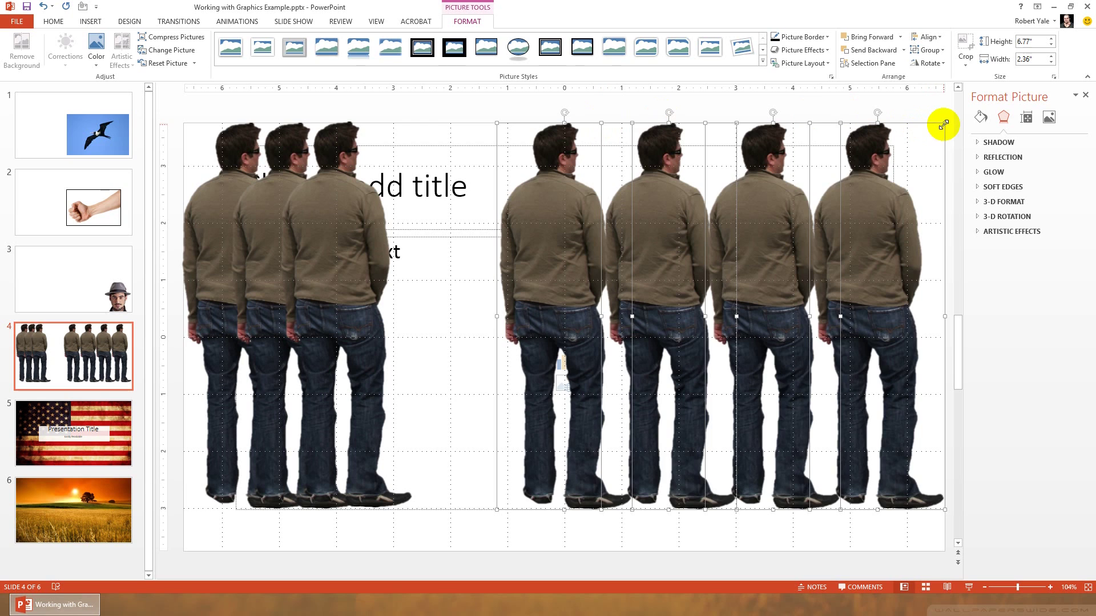
pyautogui.moveTo(943, 124); pyautogui.dragTo(836, 436)
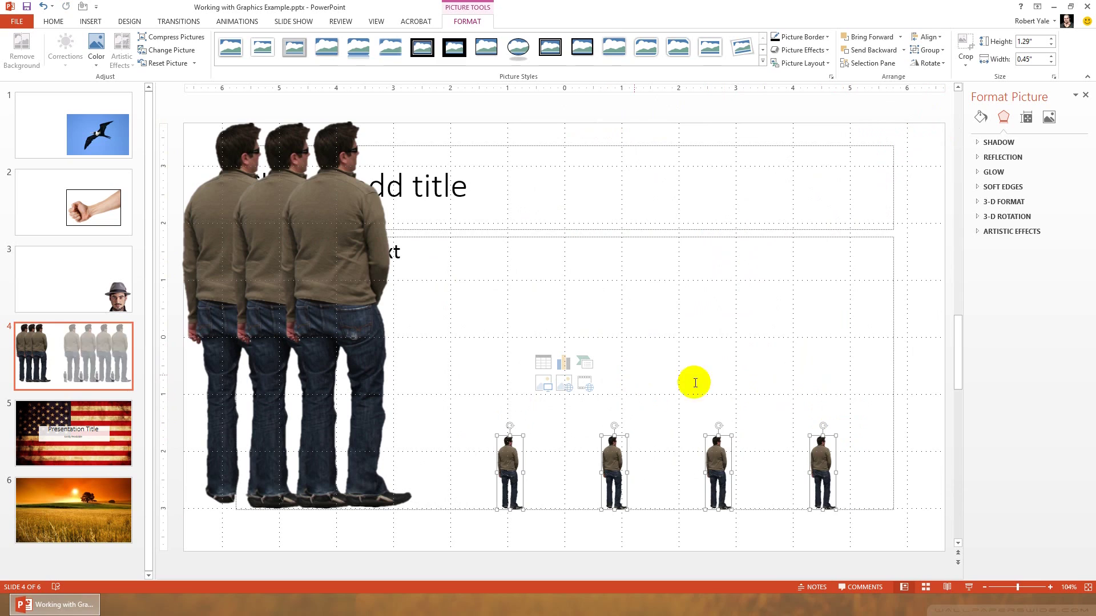
pyautogui.click(937, 37)
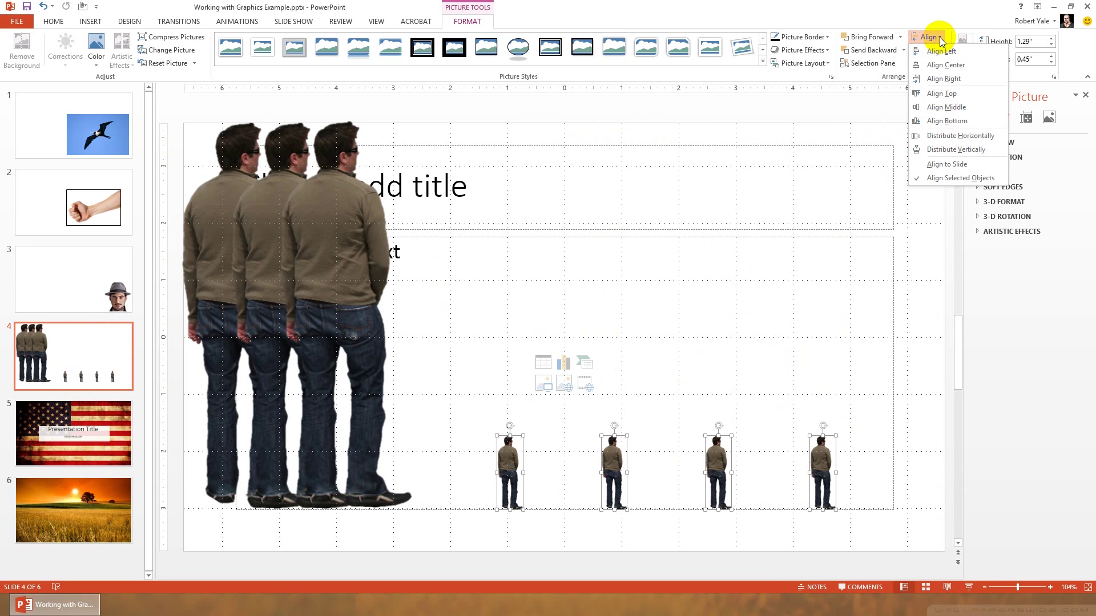
# Select only the four small man figures, excluding the title and content placeholders.
pyautogui.click(962, 151)
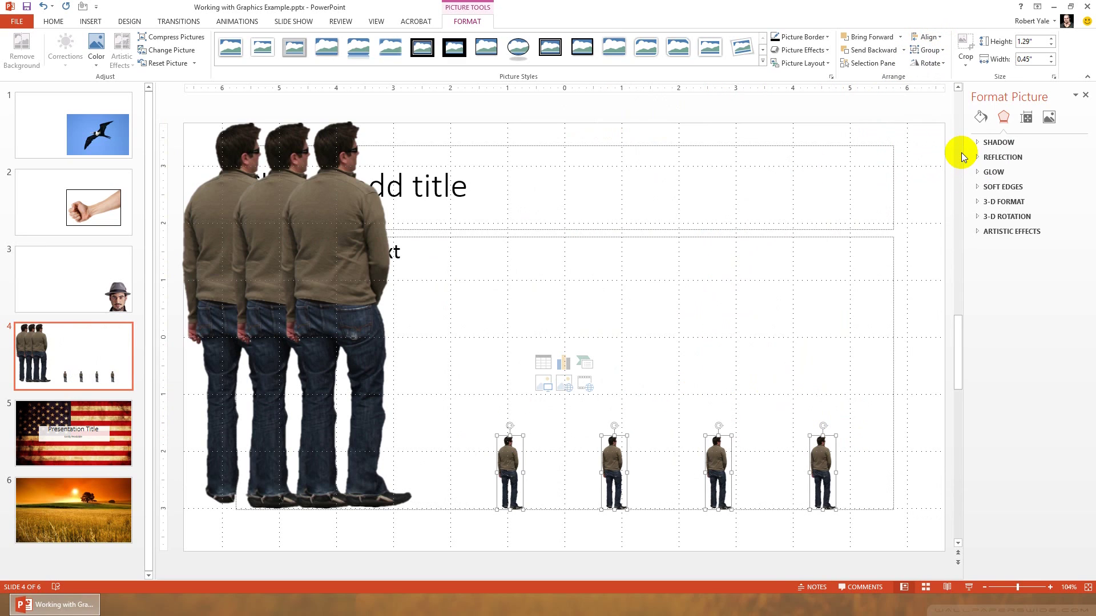
pyautogui.click(800, 393)
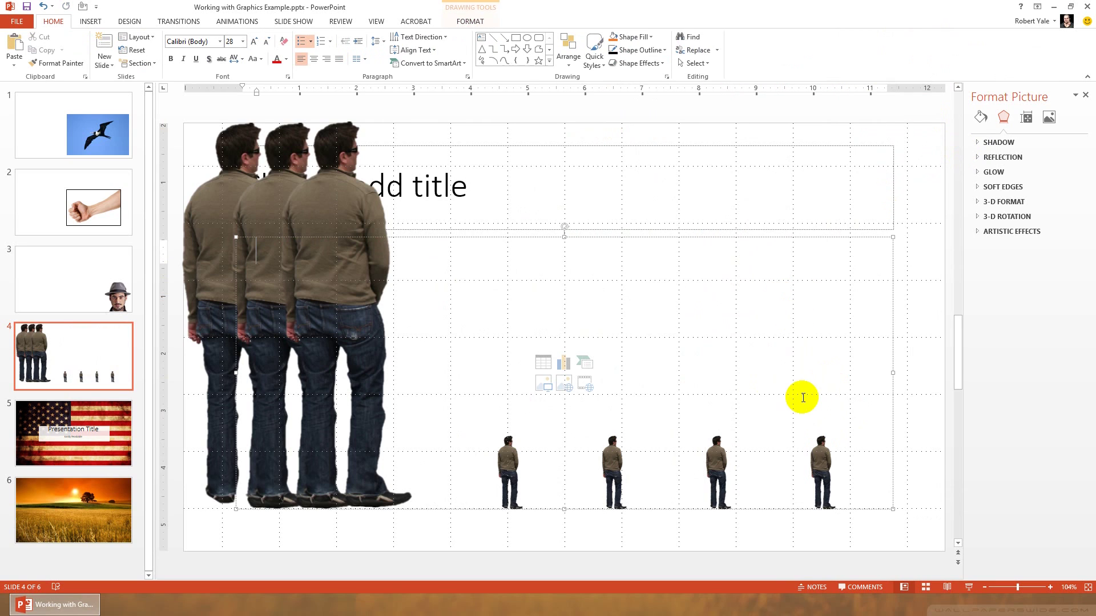
pyautogui.click(508, 461)
pyautogui.keyDown('shift'); pyautogui.click(621, 457); pyautogui.keyUp('shift')
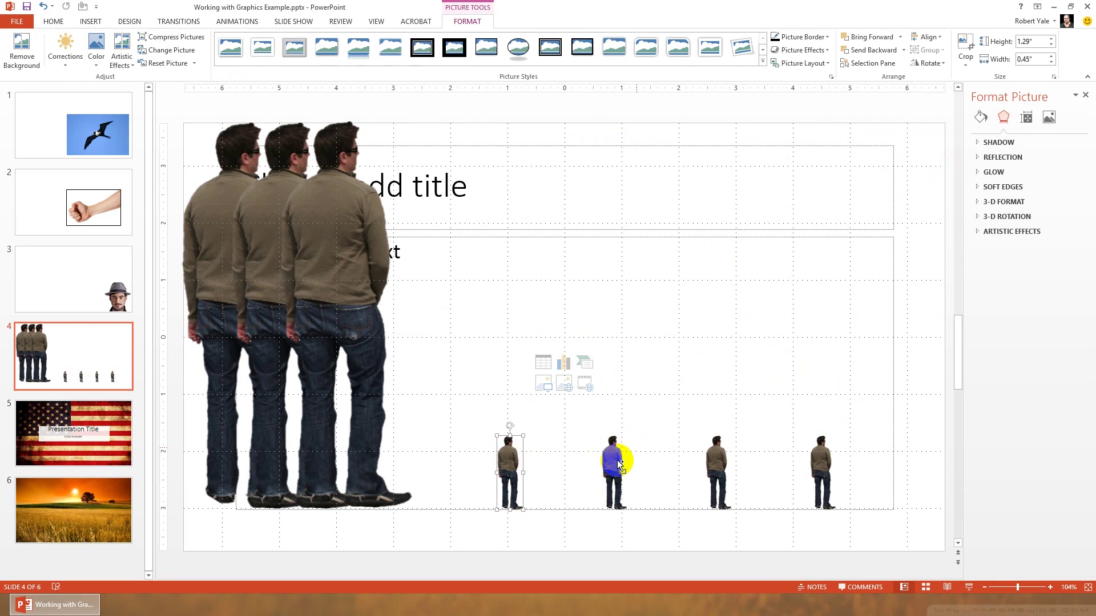
pyautogui.keyDown('shift'); pyautogui.click(722, 461); pyautogui.keyUp('shift')
pyautogui.keyDown('shift'); pyautogui.click(827, 458); pyautogui.keyUp('shift')
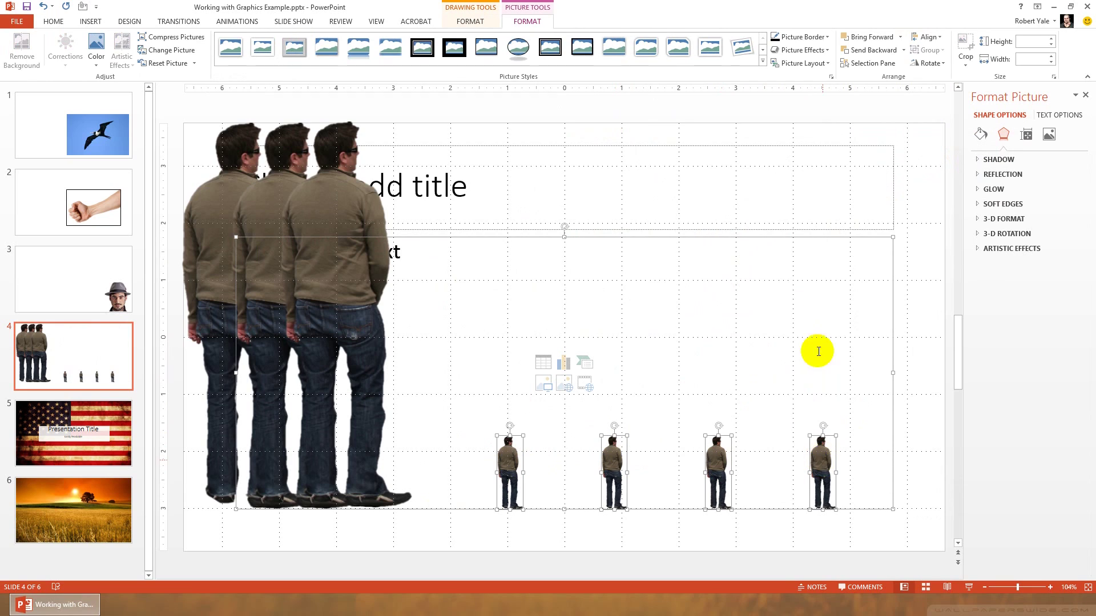
pyautogui.keyDown('shift'); pyautogui.click(792, 237); pyautogui.keyUp('shift')
pyautogui.keyDown('shift'); pyautogui.click(791, 234); pyautogui.keyUp('shift')
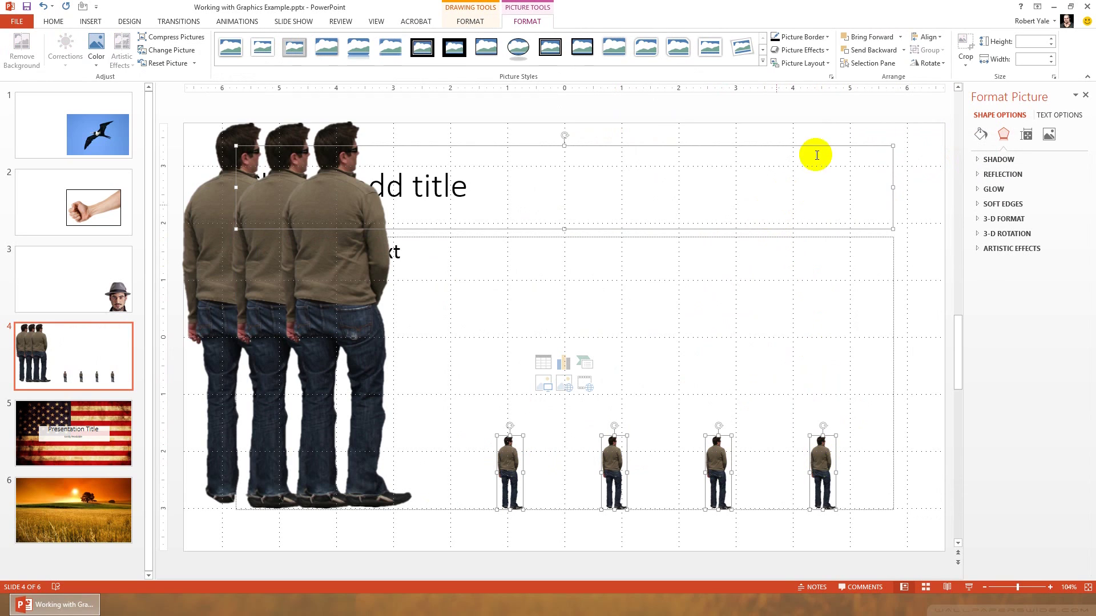
pyautogui.keyDown('shift'); pyautogui.click(737, 147); pyautogui.keyUp('shift')
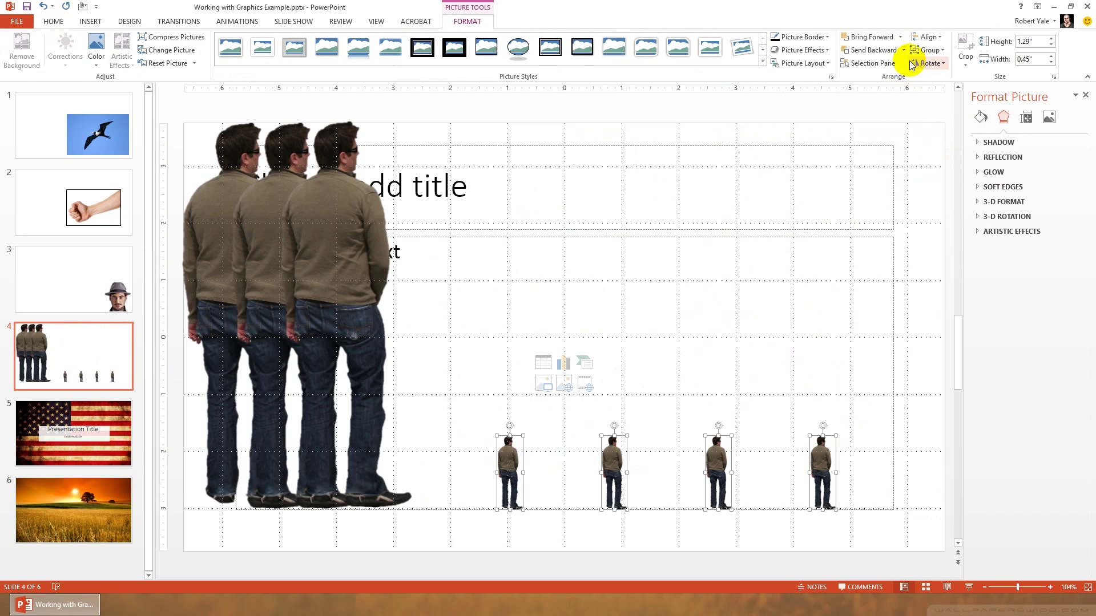
# Align the figures to the slide, distribute them vertically, and center them in one column.
pyautogui.click(936, 39)
pyautogui.click(944, 165)
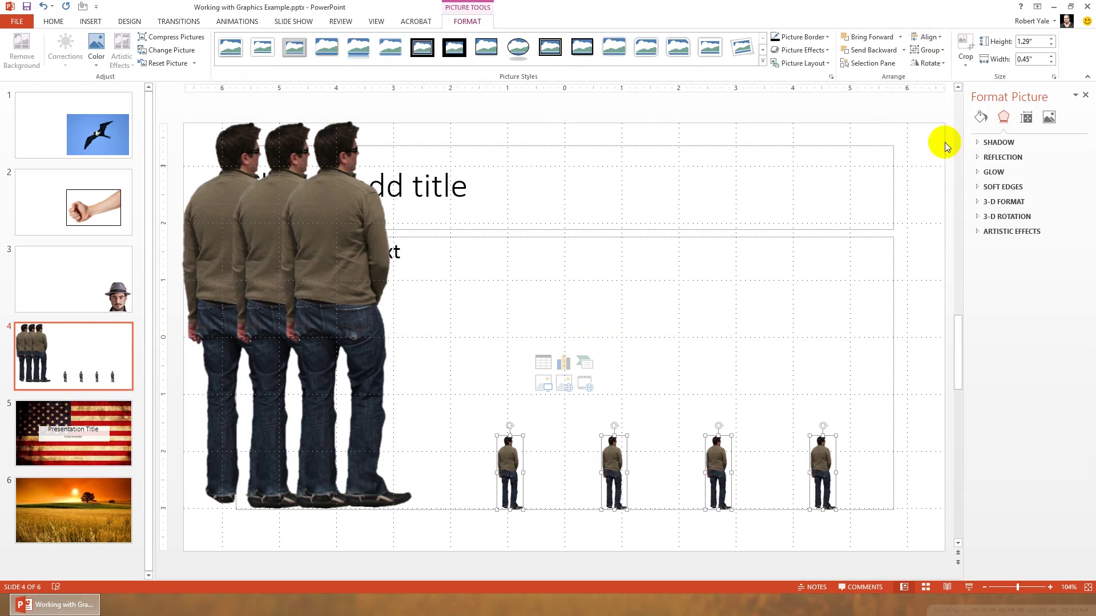
pyautogui.click(931, 38)
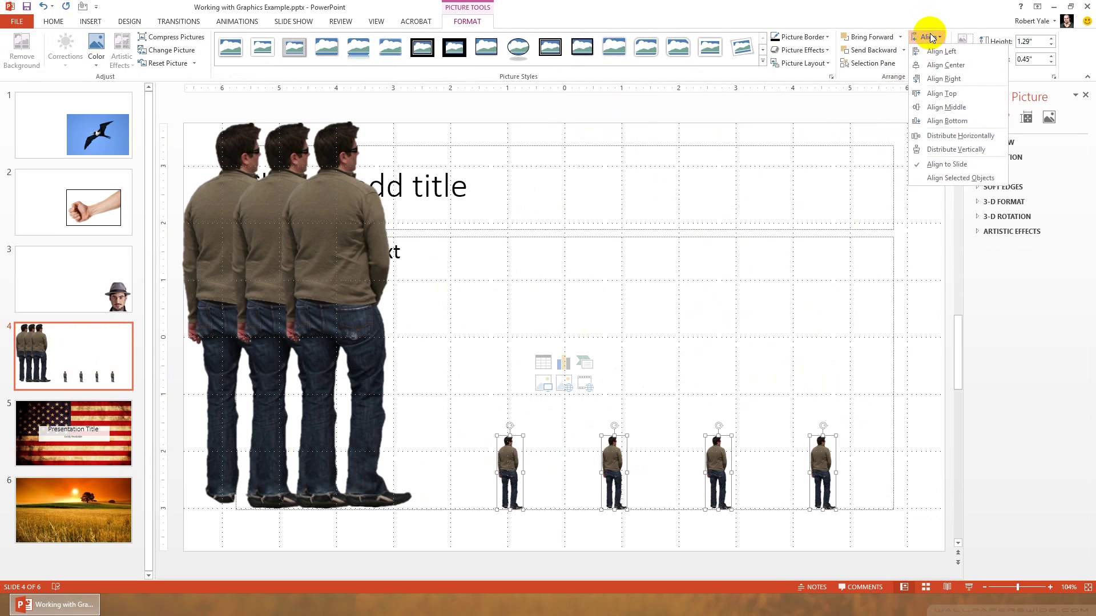
pyautogui.click(947, 149)
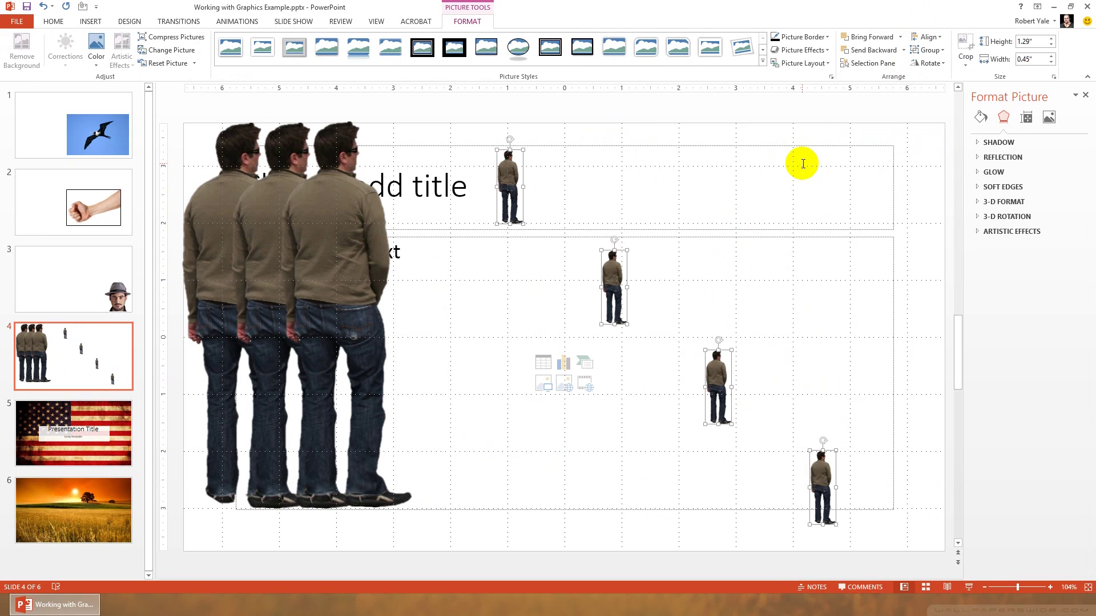
pyautogui.click(930, 37)
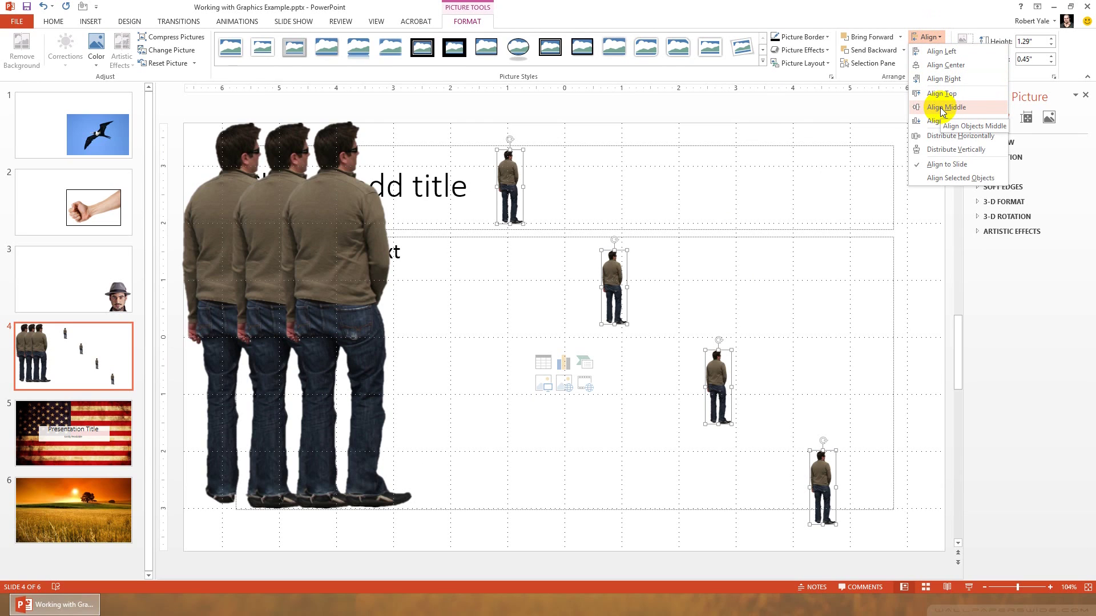
pyautogui.click(946, 66)
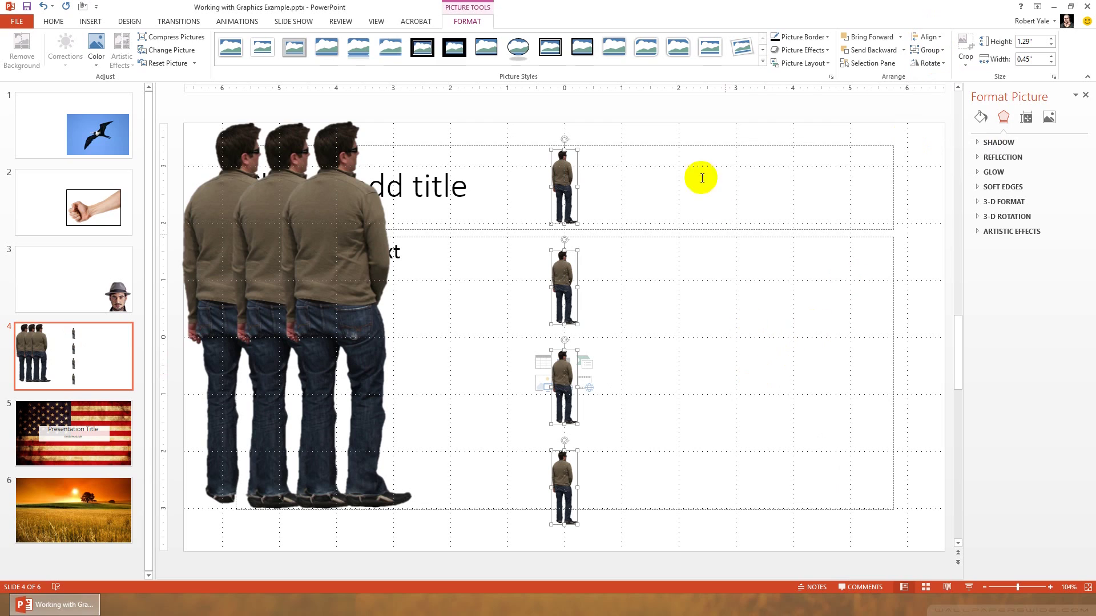
pyautogui.click(659, 127)
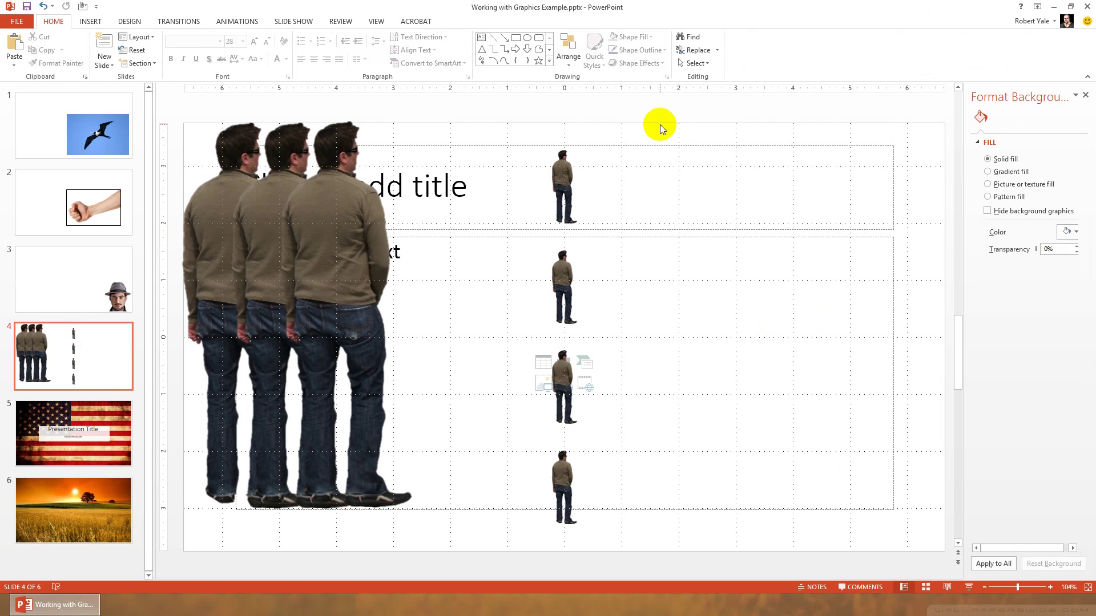